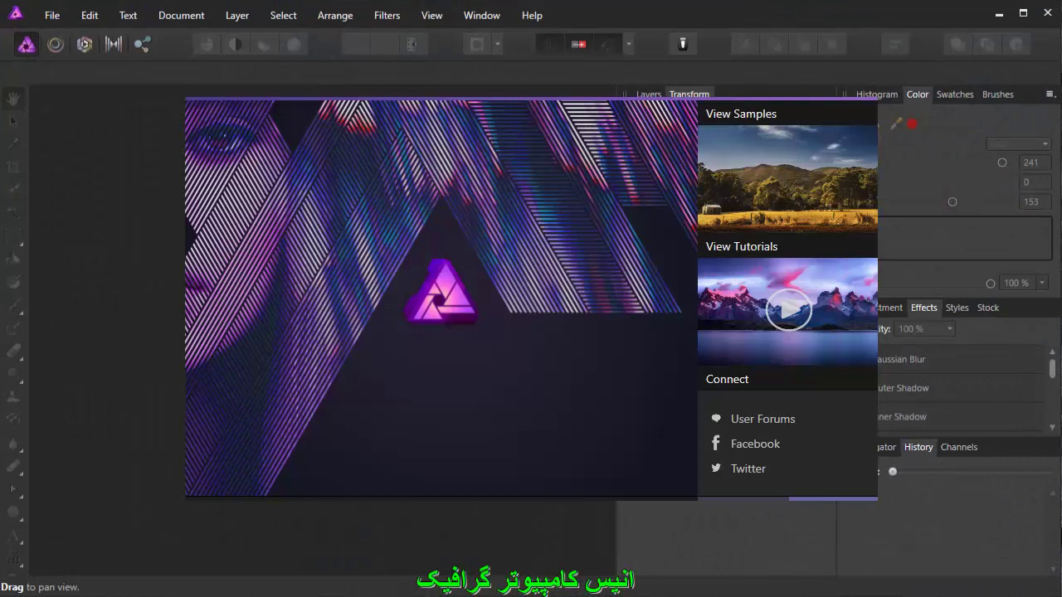
Close the Welcome splash screen so the empty Affinity Photo workspace shows
left_click(552, 272)
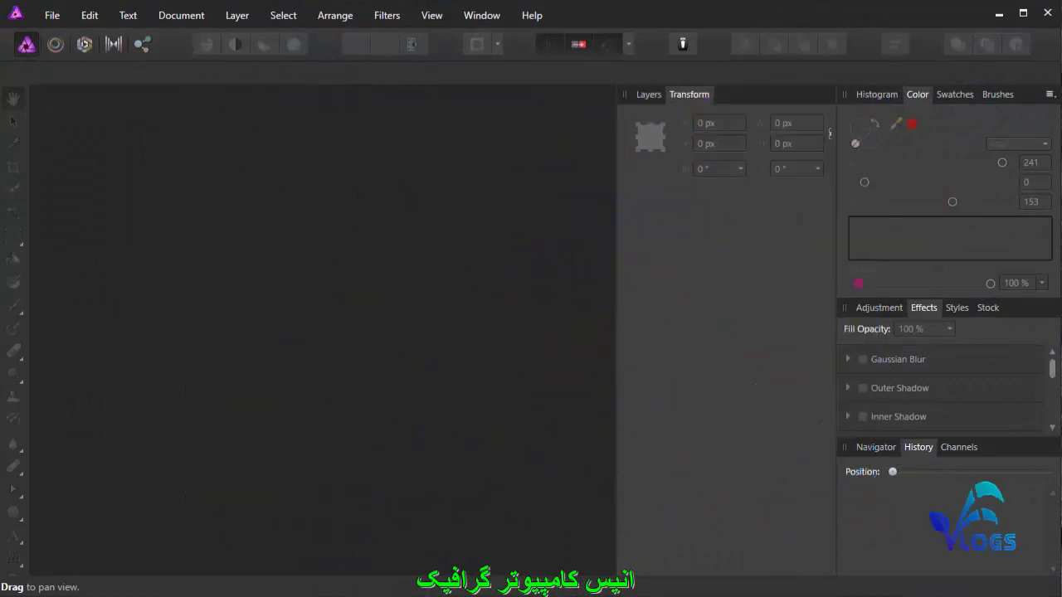
Create a new 1280 × 1280 px Untitled document with a transparent background
left_click(52, 15)
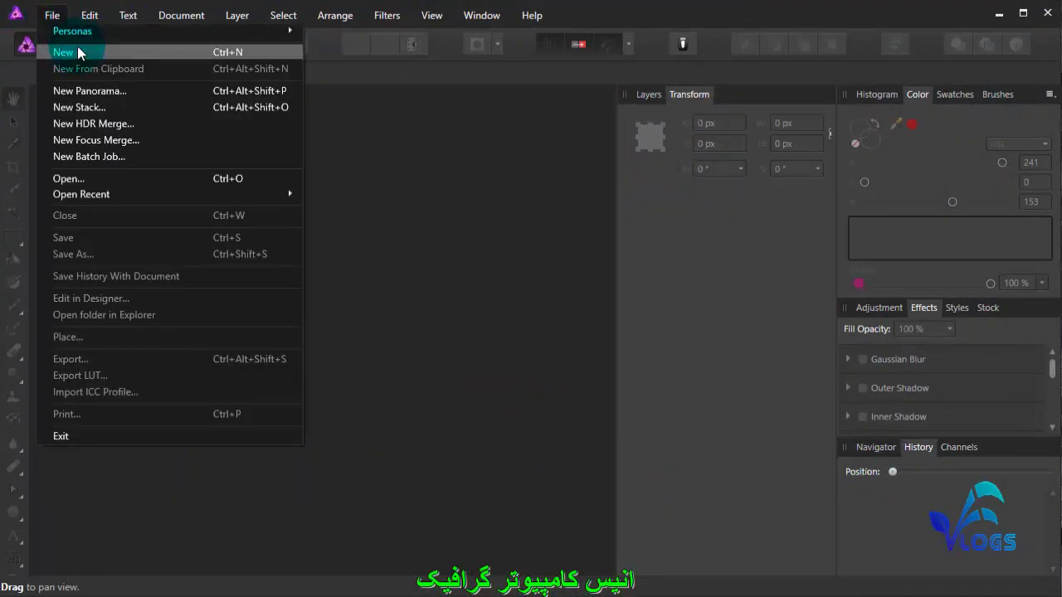
left_click(77, 48)
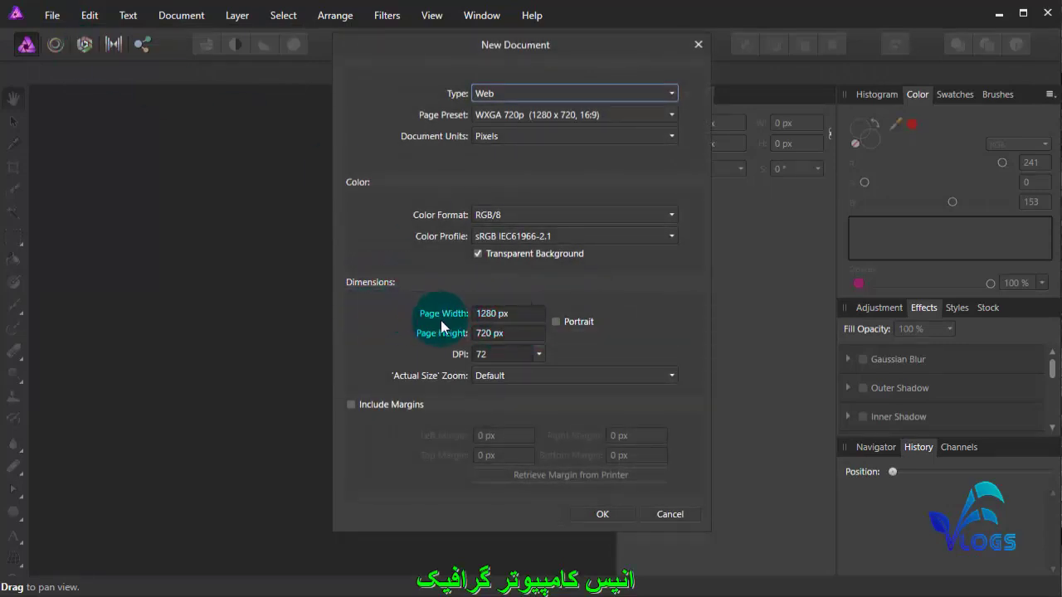
left_click(508, 333)
type("1280")
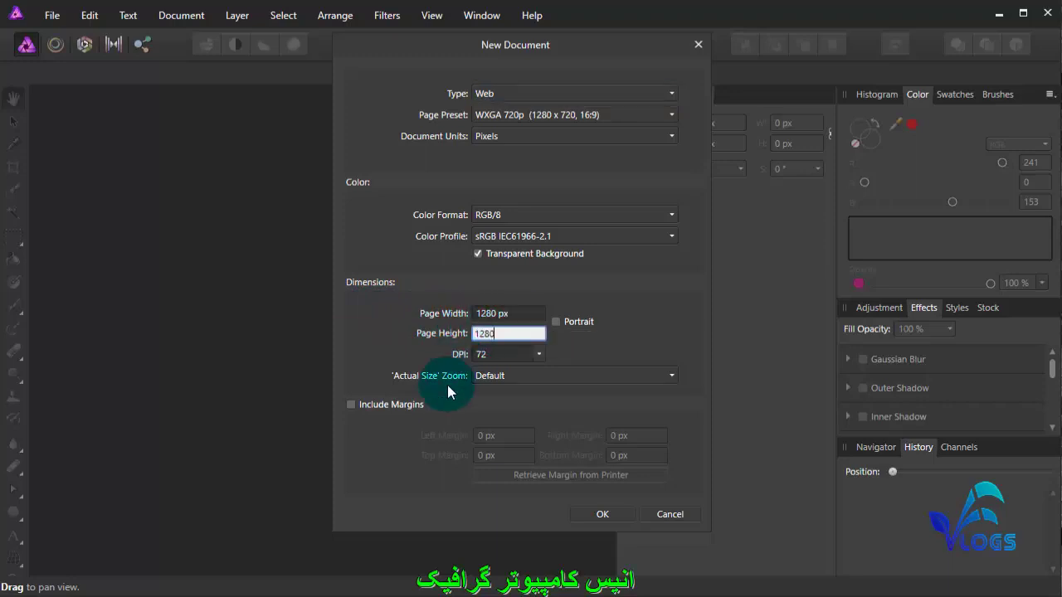
key("Return")
left_click(485, 354)
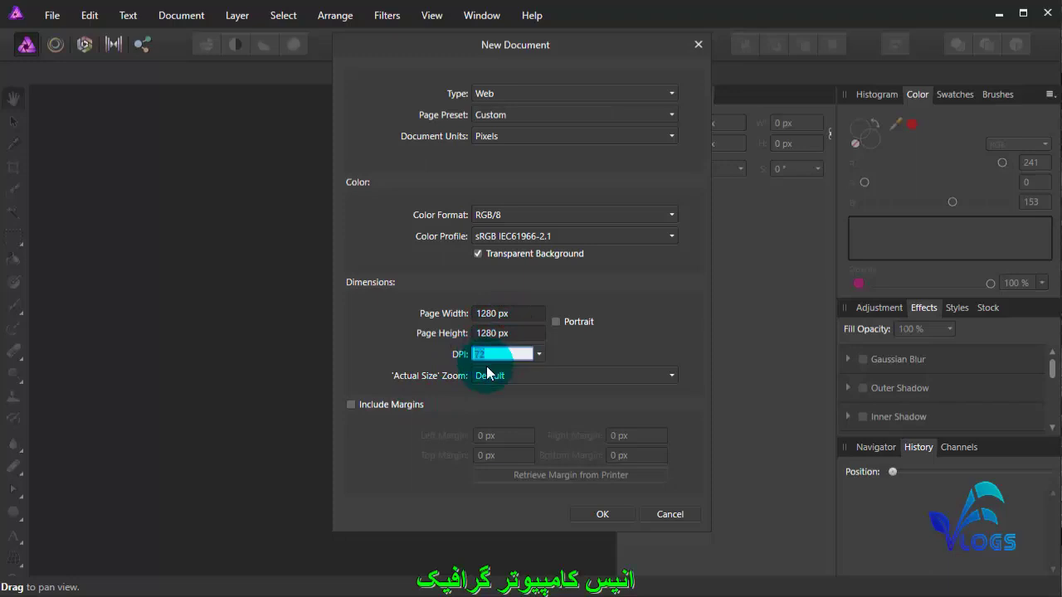
left_click(615, 515)
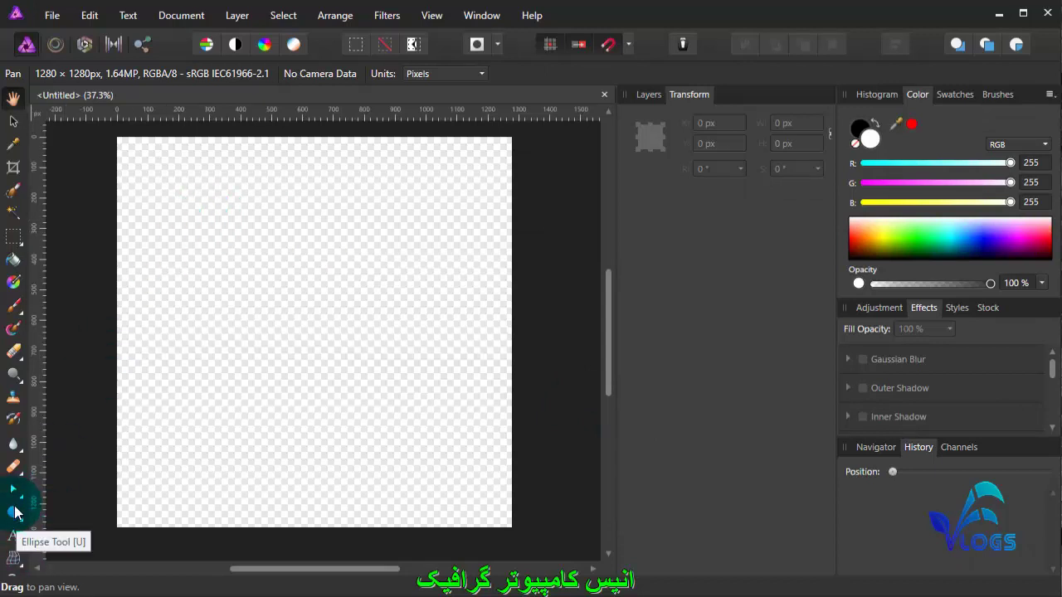
Draw a white 168 × 257 px tear near the page top and rotate it to 180°
left_click_drag(15, 512, 86, 493)
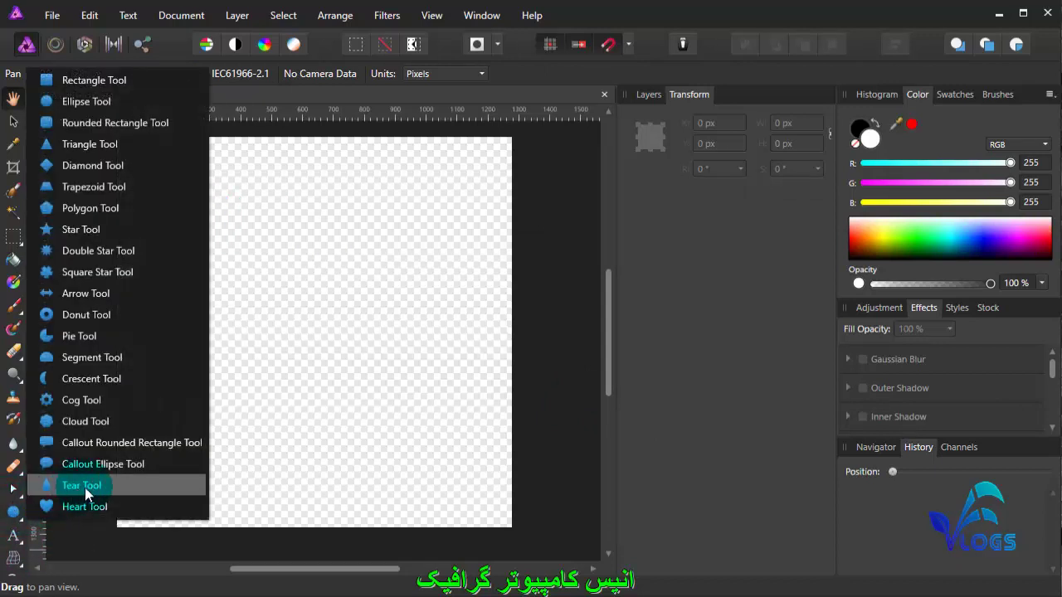
left_click(83, 487)
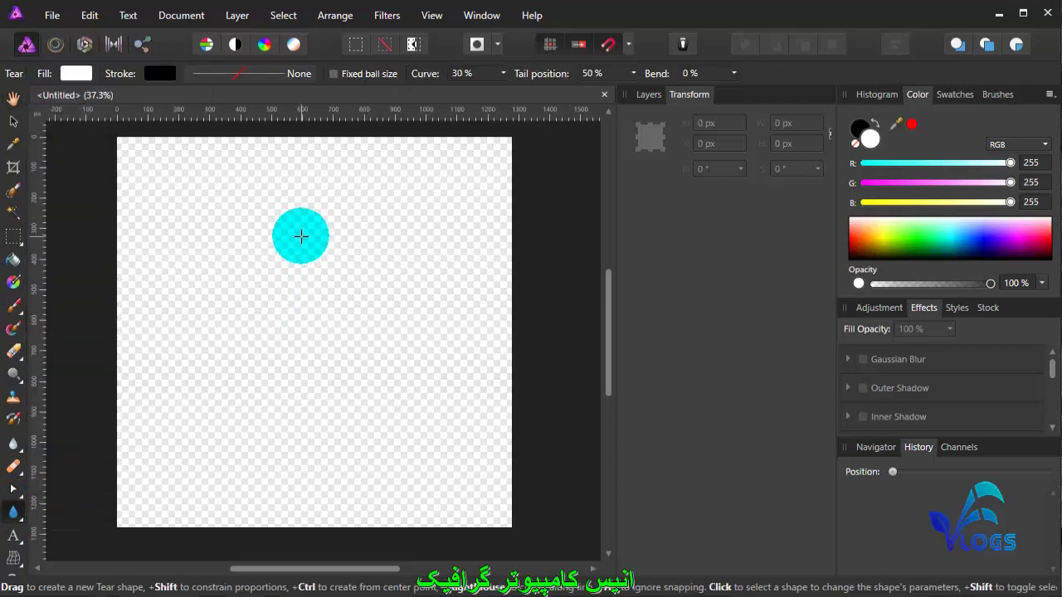
mouse_move(312, 156)
left_mouse_down()
mouse_move(330, 196)
mouse_move(369, 233)
mouse_move(356, 224)
mouse_move(359, 237)
left_mouse_up()
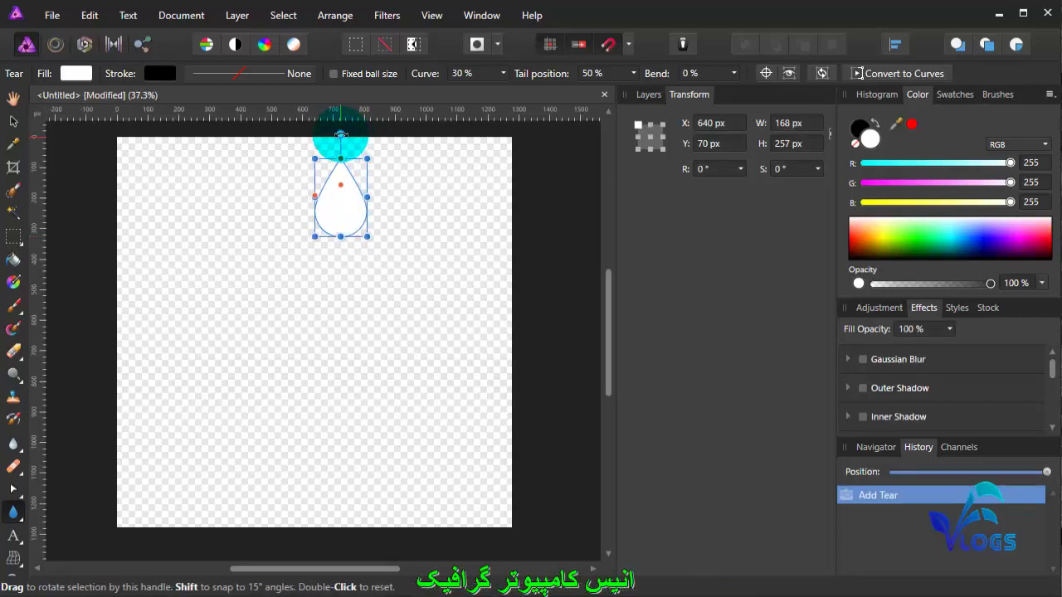
mouse_move(340, 134)
left_mouse_down()
mouse_move(410, 154)
mouse_move(410, 213)
mouse_move(344, 279)
left_mouse_up()
Confirm the tear's 180° rotation and fill it blue (RGB 53/158/255)
left_click(705, 123)
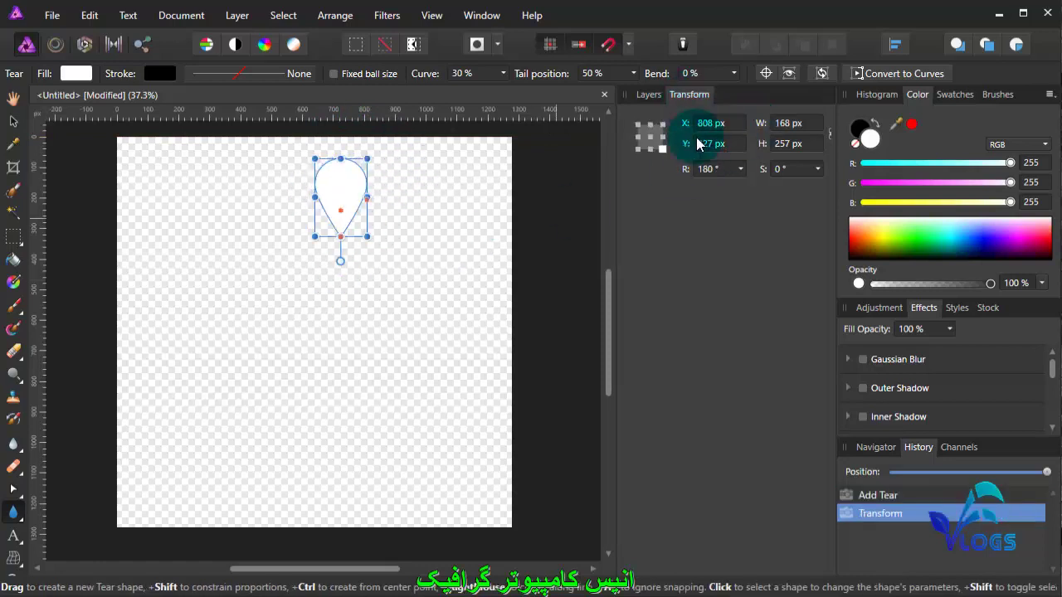
left_click(697, 144)
left_click(718, 169)
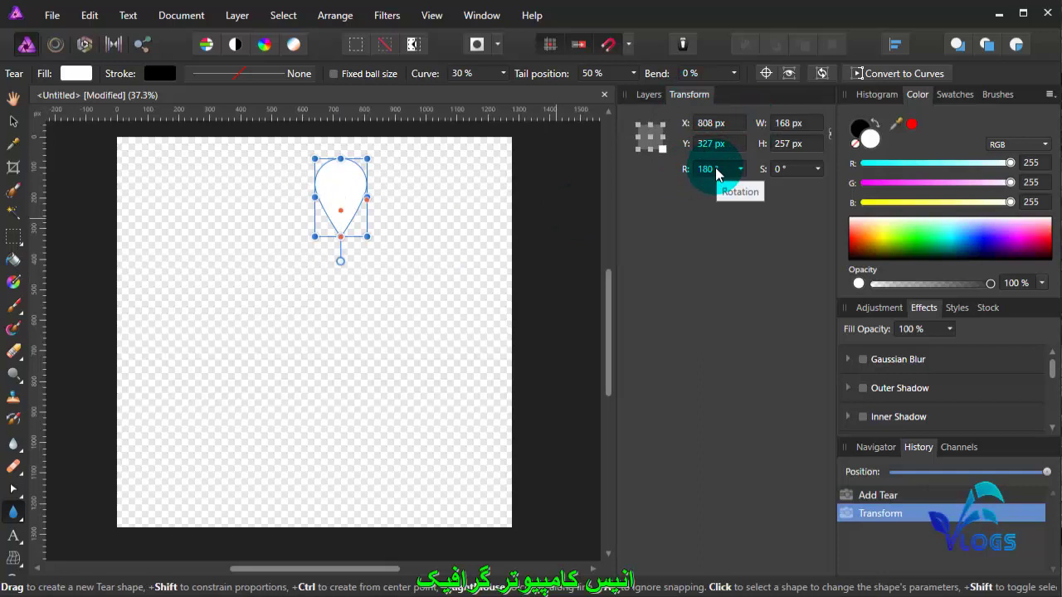
left_click(716, 170)
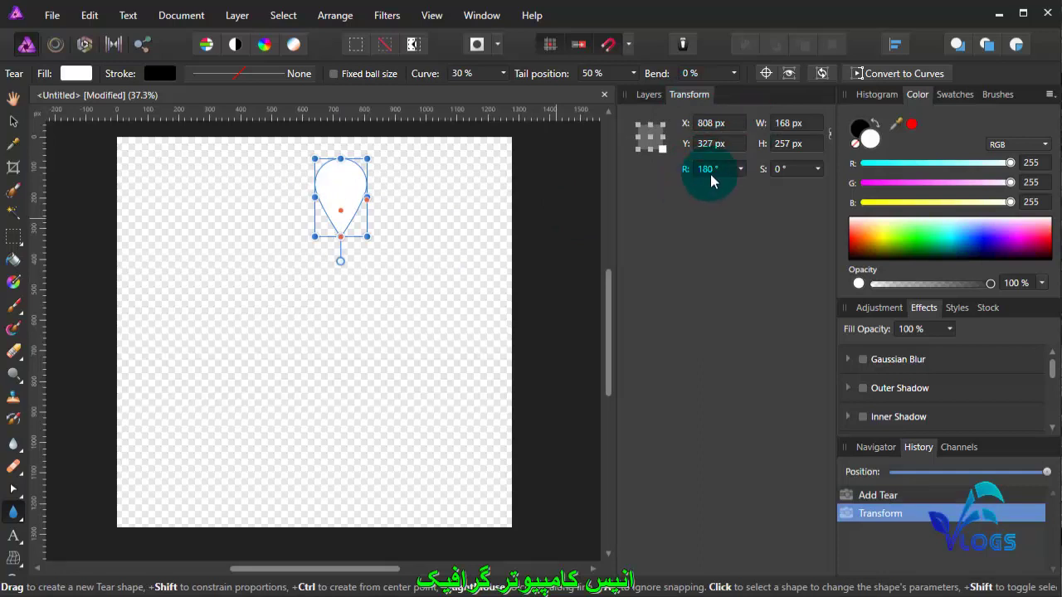
left_click(379, 181)
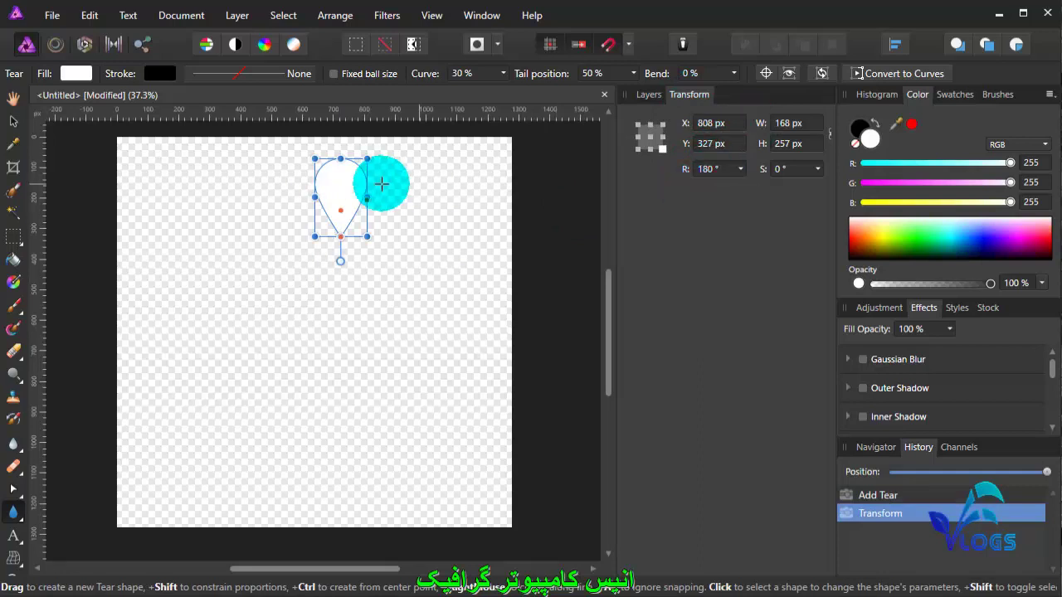
left_click(971, 239)
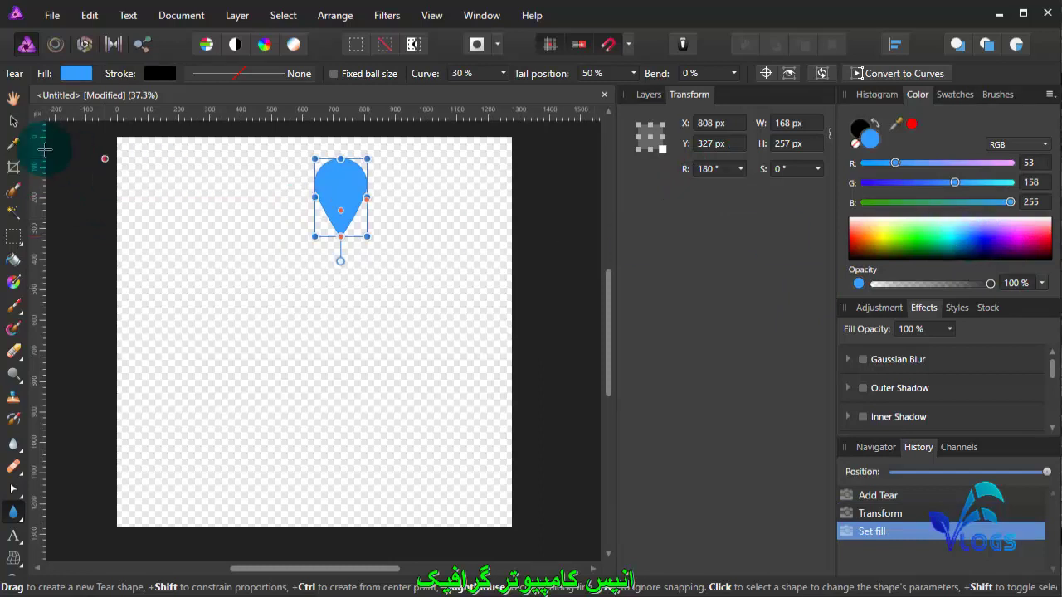
Move the tear to X 640 px and place its rotation centre at its bottom tip
left_click(14, 121)
left_click_drag(355, 187, 322, 184)
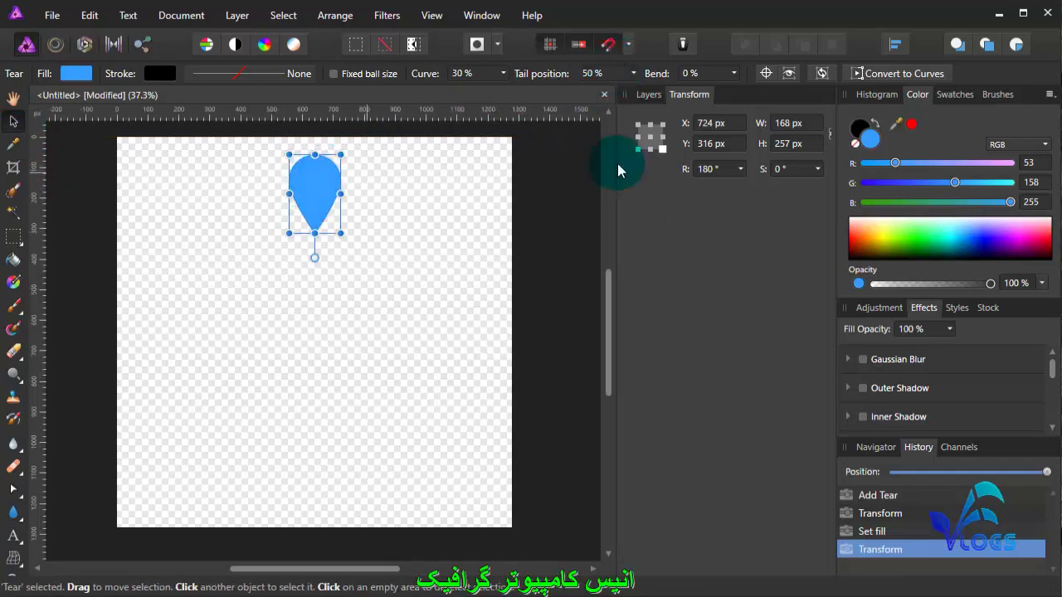
left_click(766, 73)
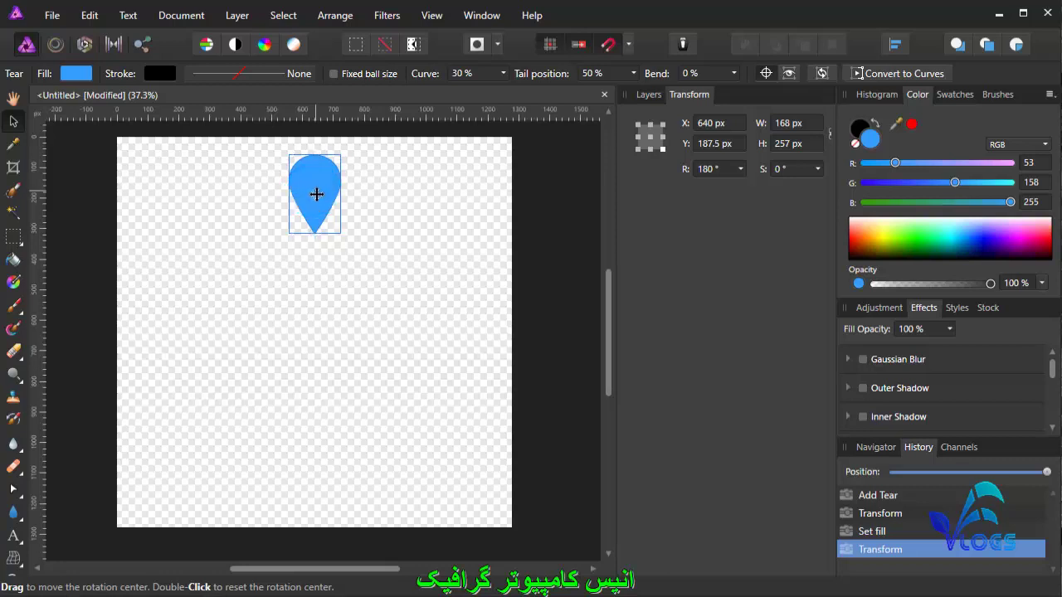
left_click_drag(314, 192, 312, 234)
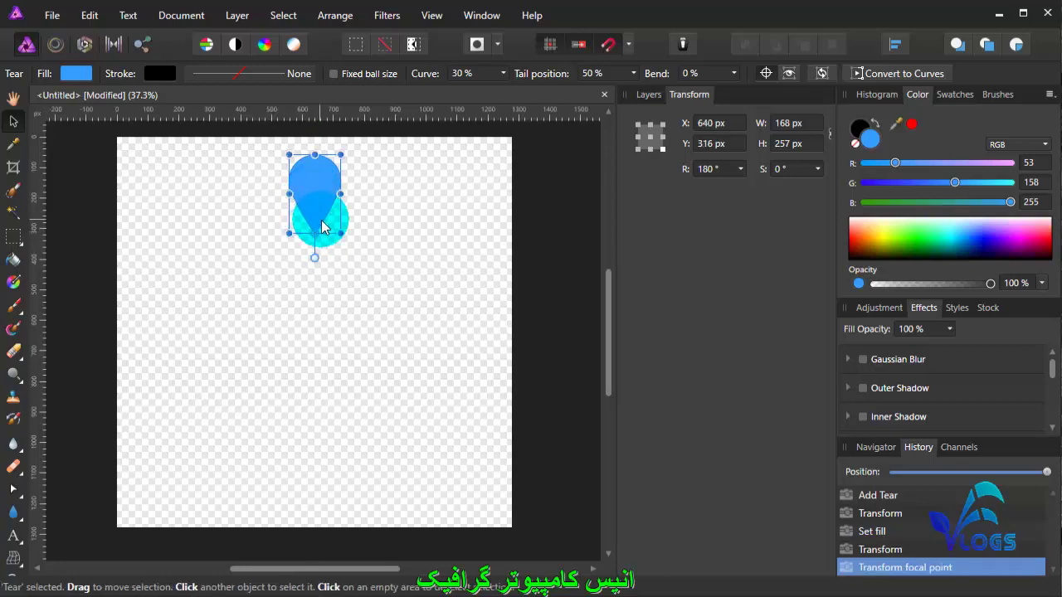
Open the Macro panel from View > Studio, dock it beside the canvas, and begin a test recording
left_click(432, 16)
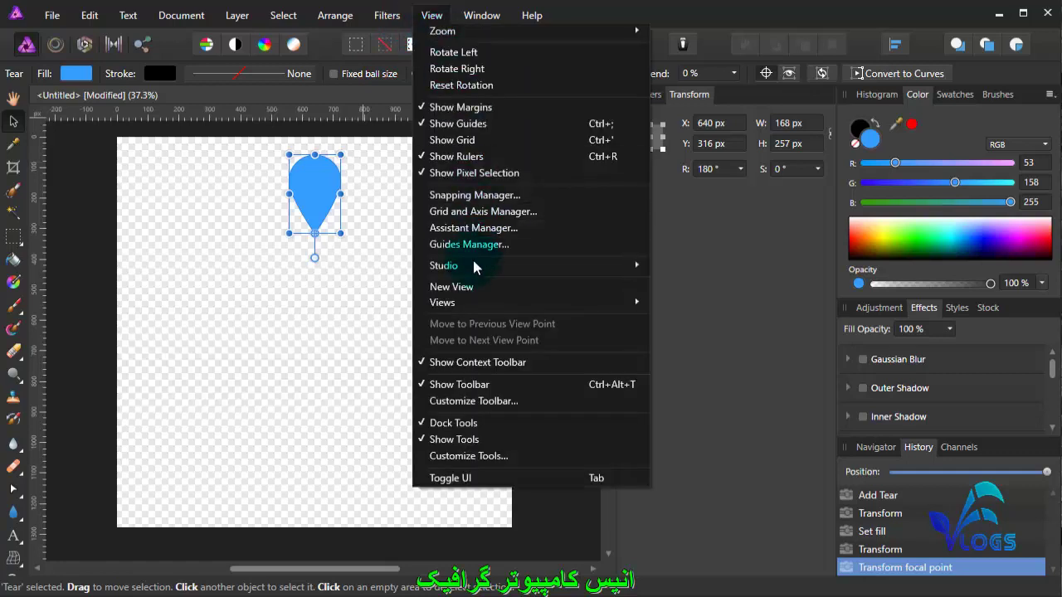
mouse_move(531, 266)
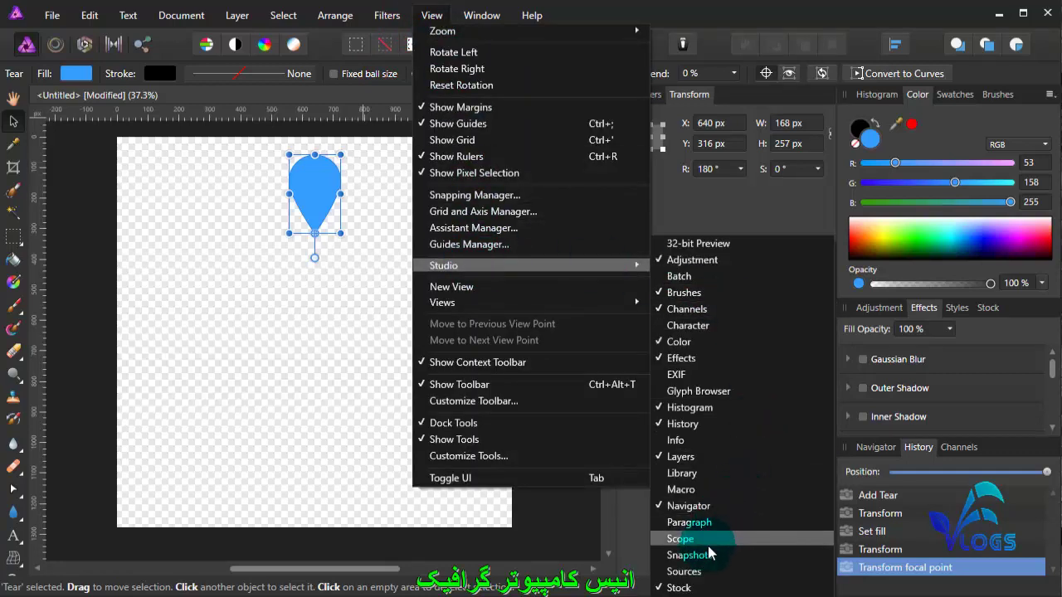
left_click(674, 490)
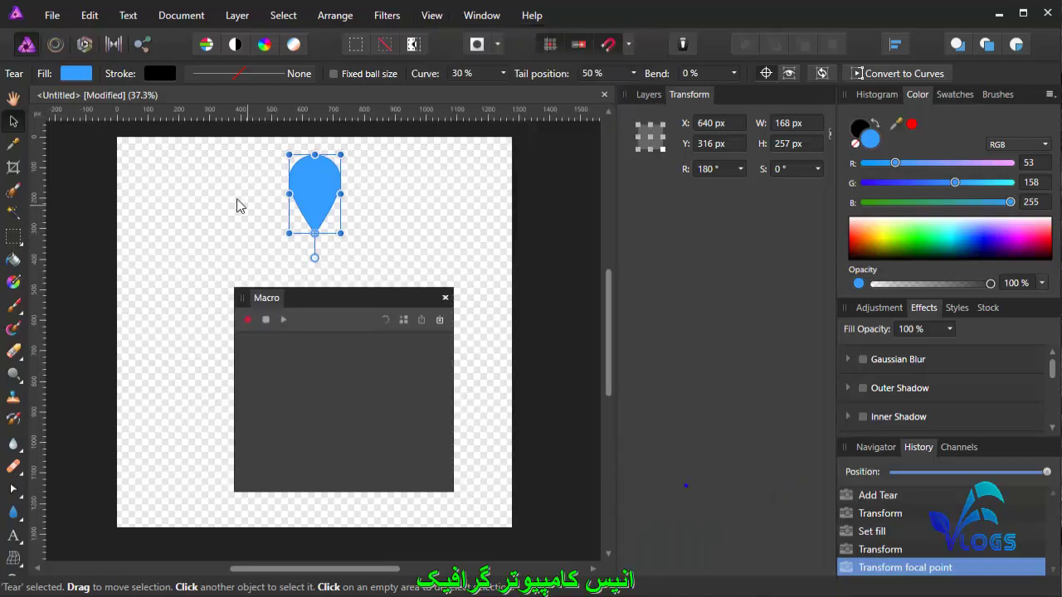
mouse_move(332, 297)
left_mouse_down()
mouse_move(688, 272)
mouse_move(702, 338)
left_mouse_up()
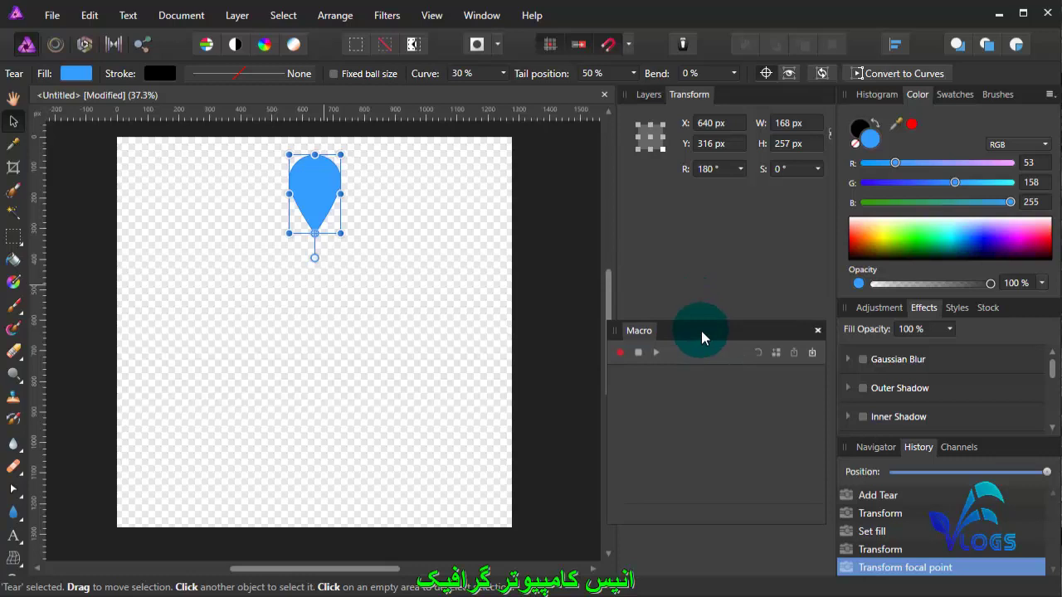
left_click(620, 353)
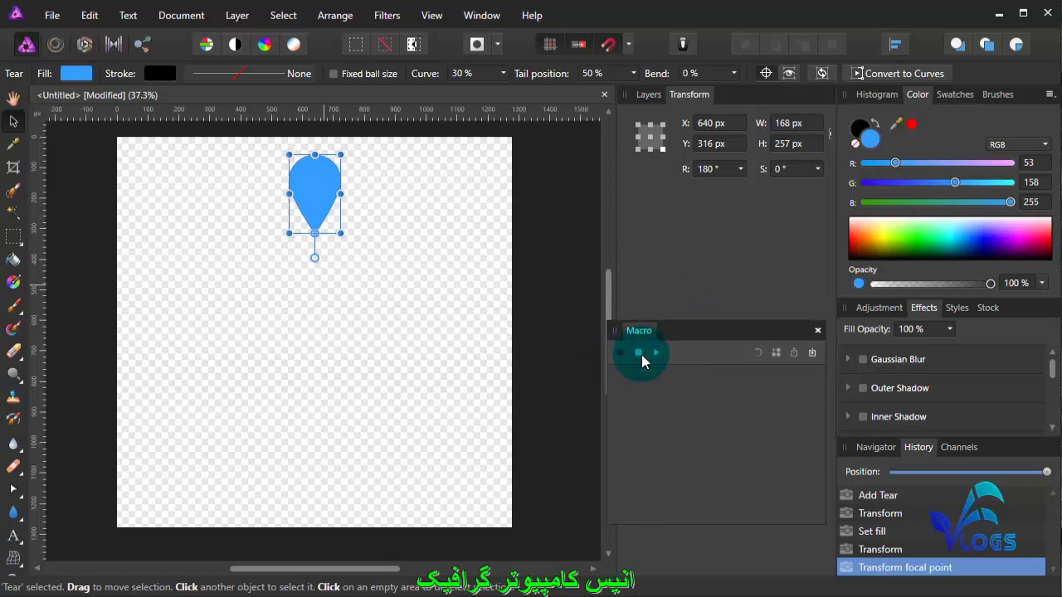
Stop the test recording and show the Layers panel
left_click(639, 353)
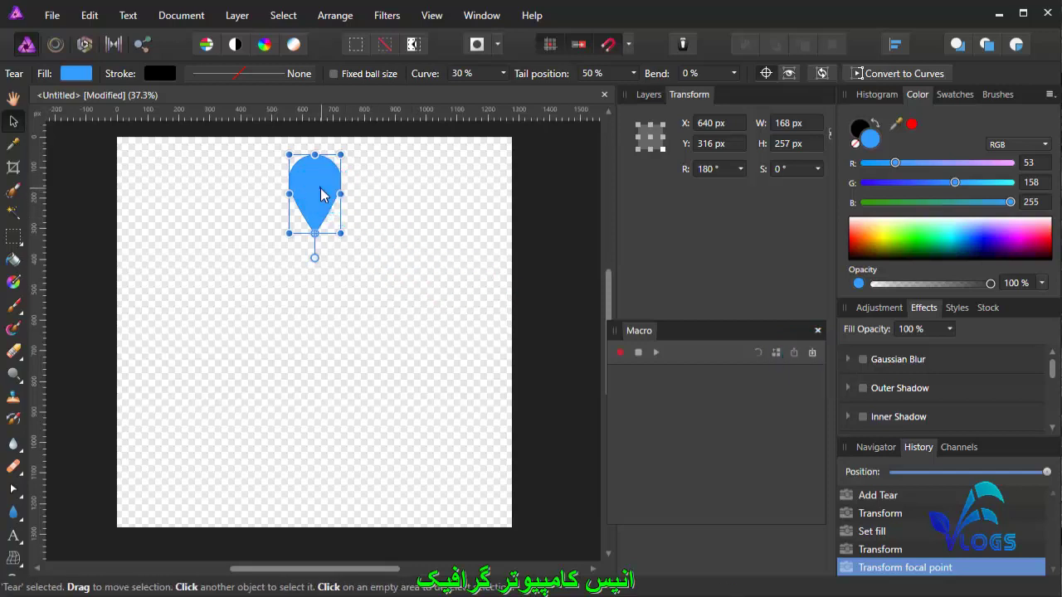
left_click_drag(322, 195, 323, 195)
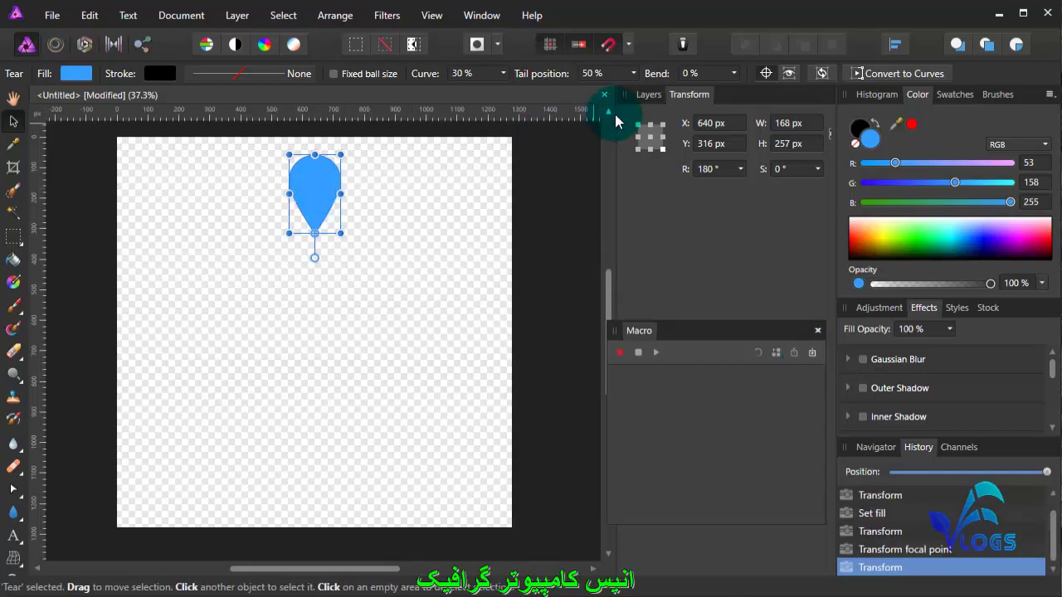
left_click(646, 96)
left_click(647, 141)
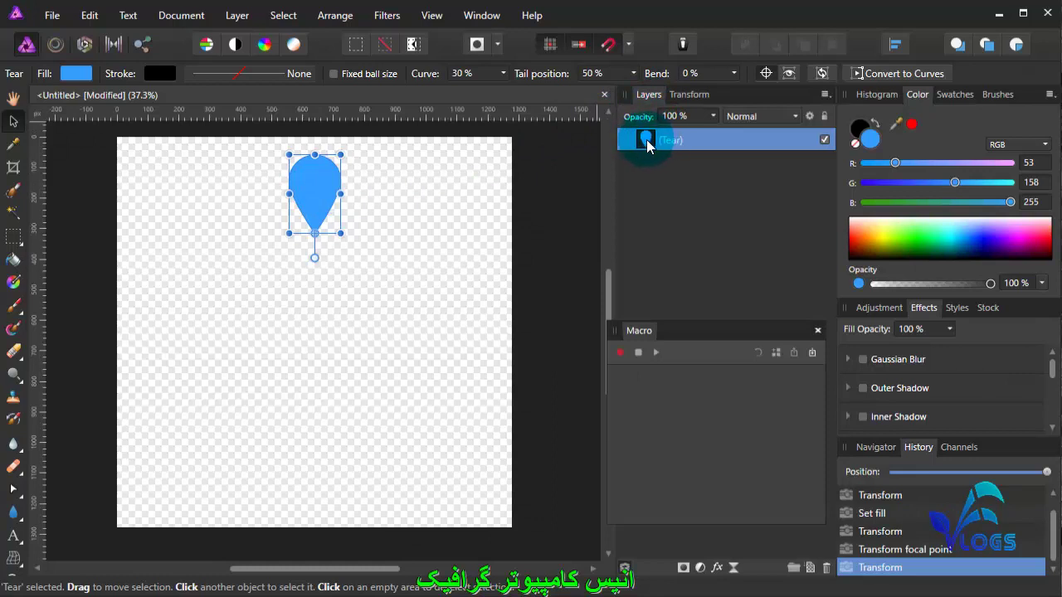
Record a macro duplicating the Tear layer and rotating the copy to 120°, then stop recording
left_click(620, 353)
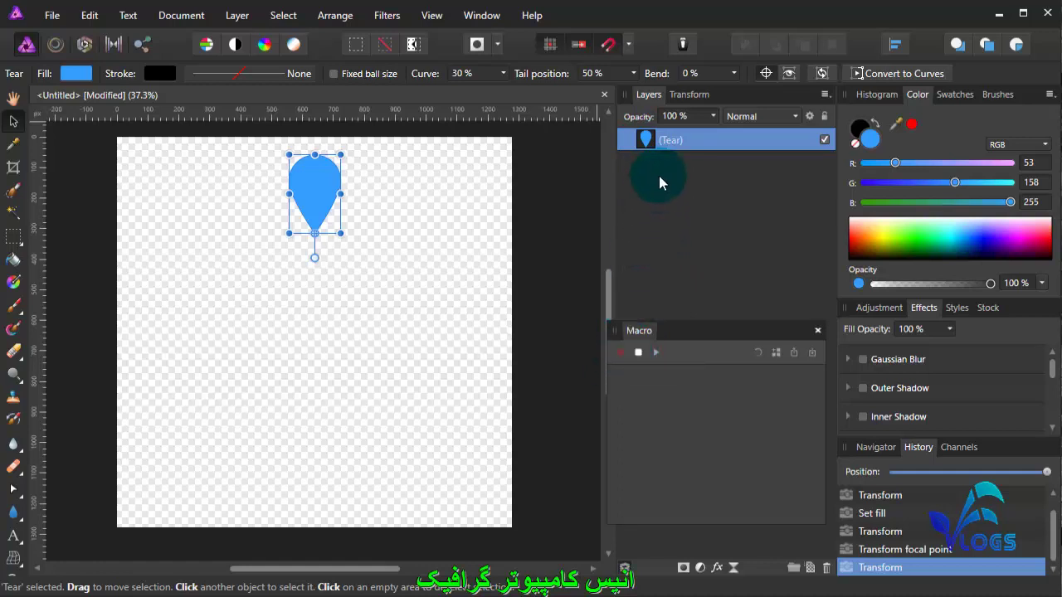
left_click(646, 141)
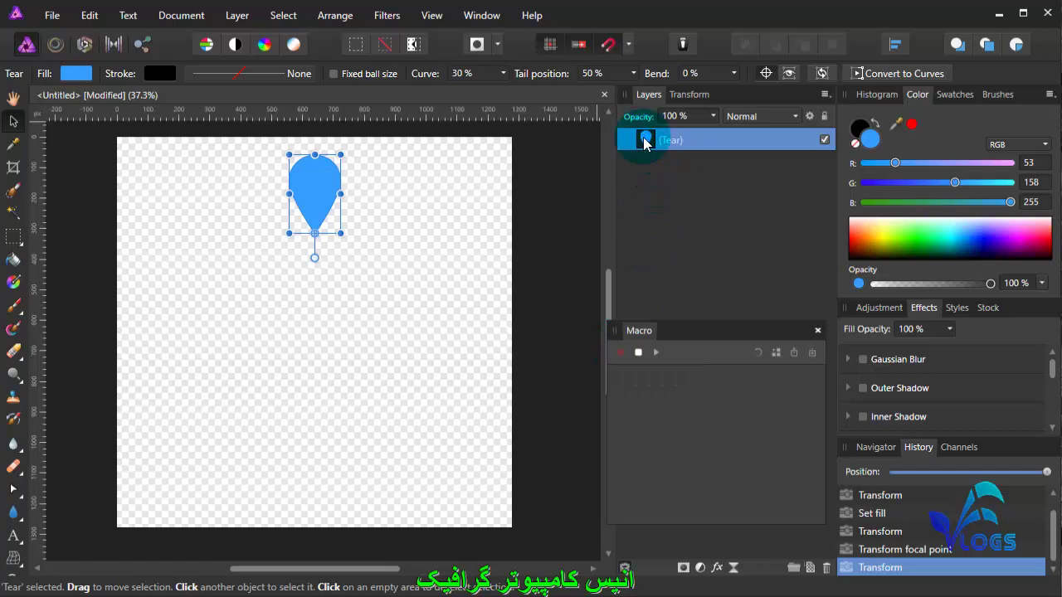
key("ctrl+j")
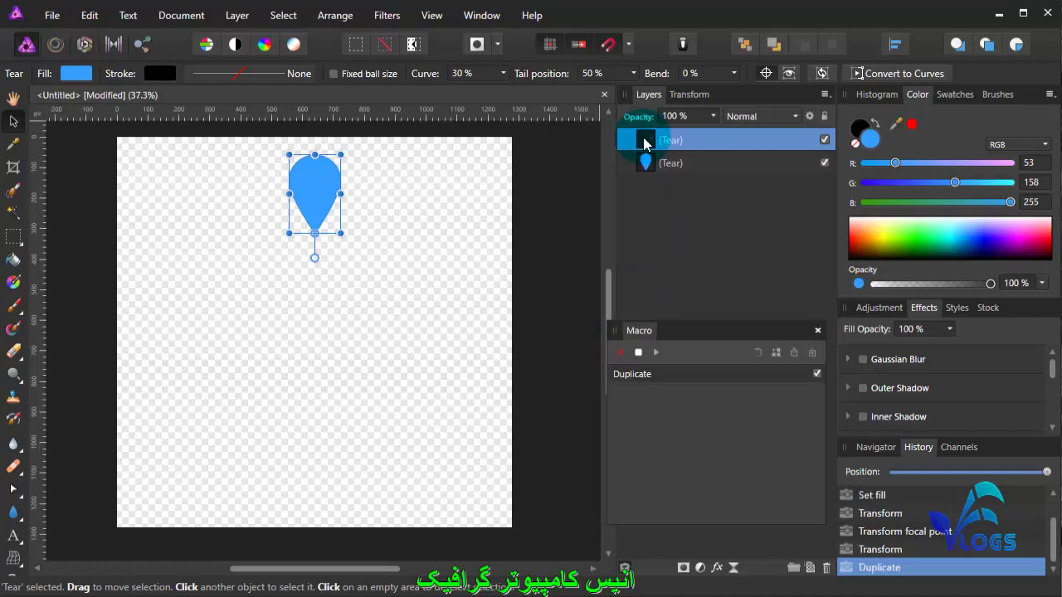
left_click(689, 94)
left_click(715, 170)
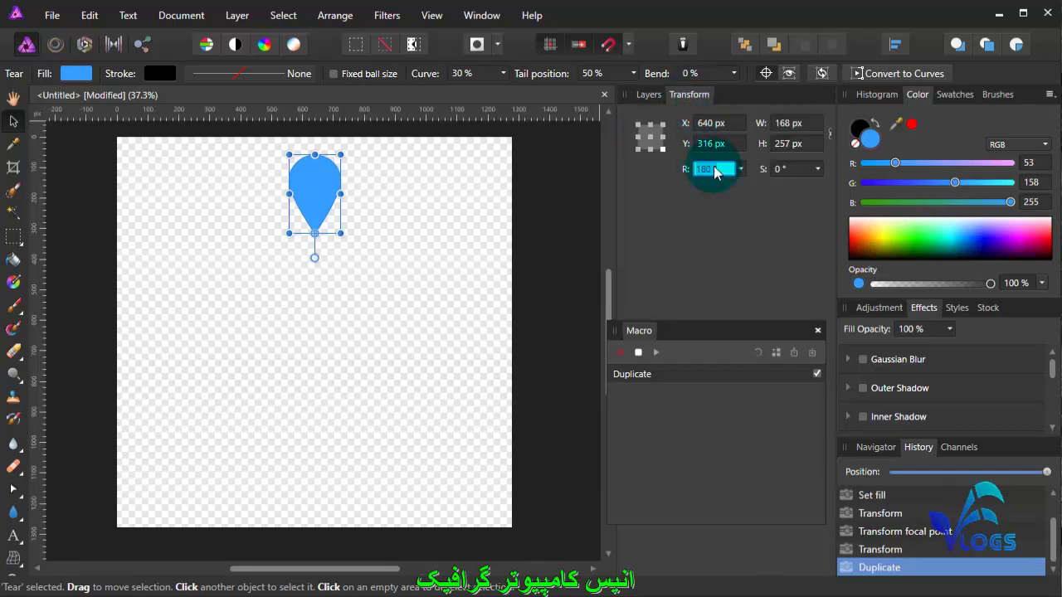
type("12")
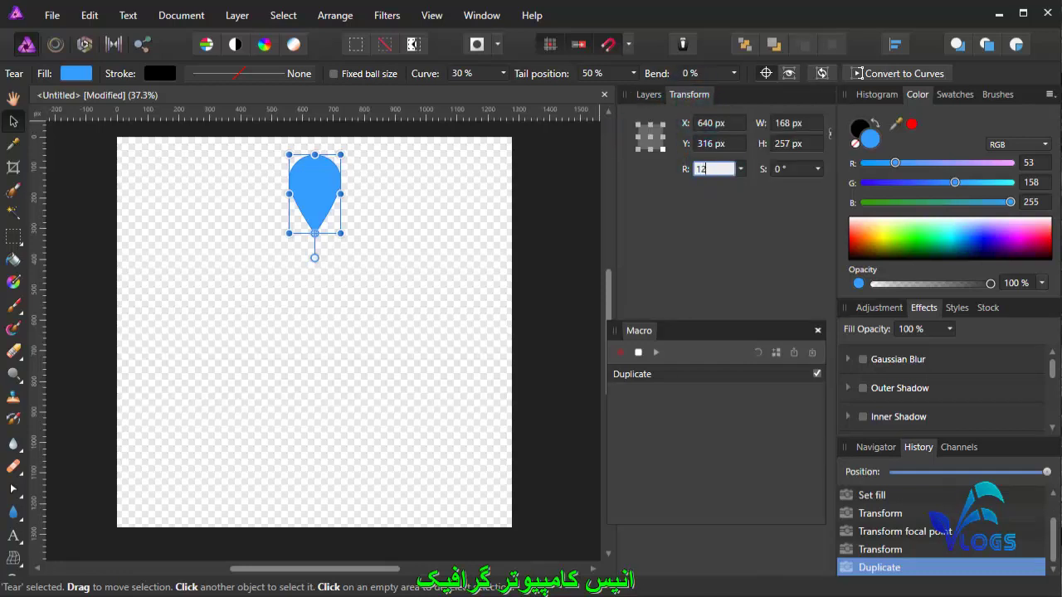
type("0")
key("Return")
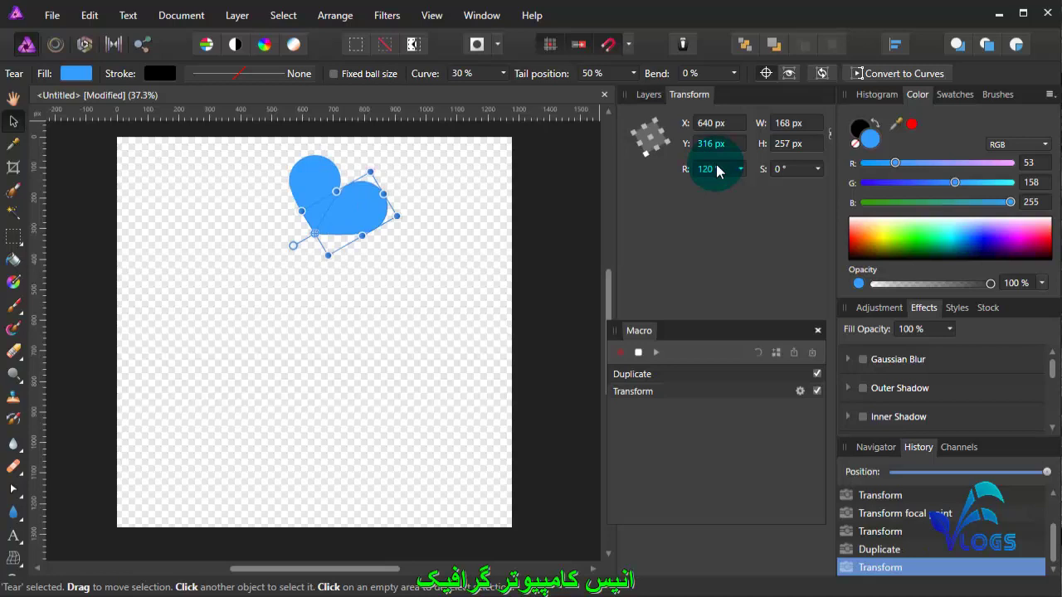
left_click(638, 354)
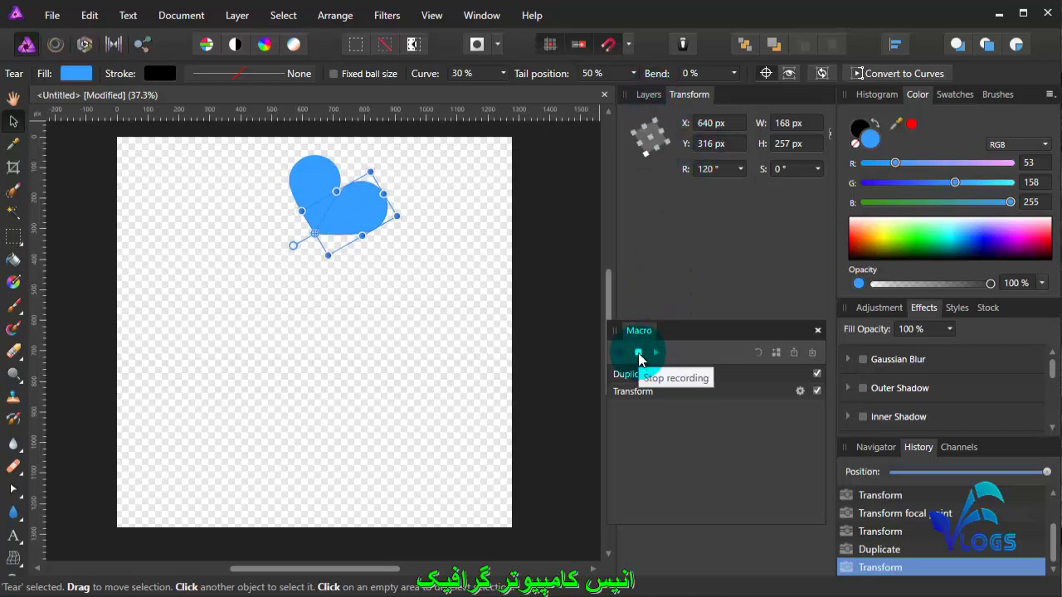
Replay the macro repeatedly to add rotated blue petals until six exist
key("h")
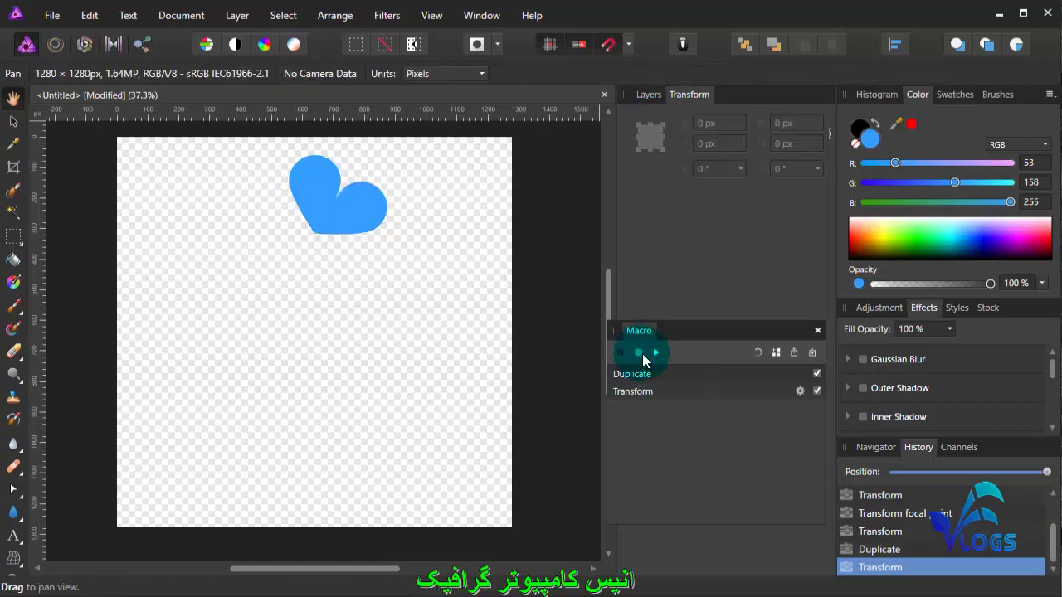
left_click(656, 353)
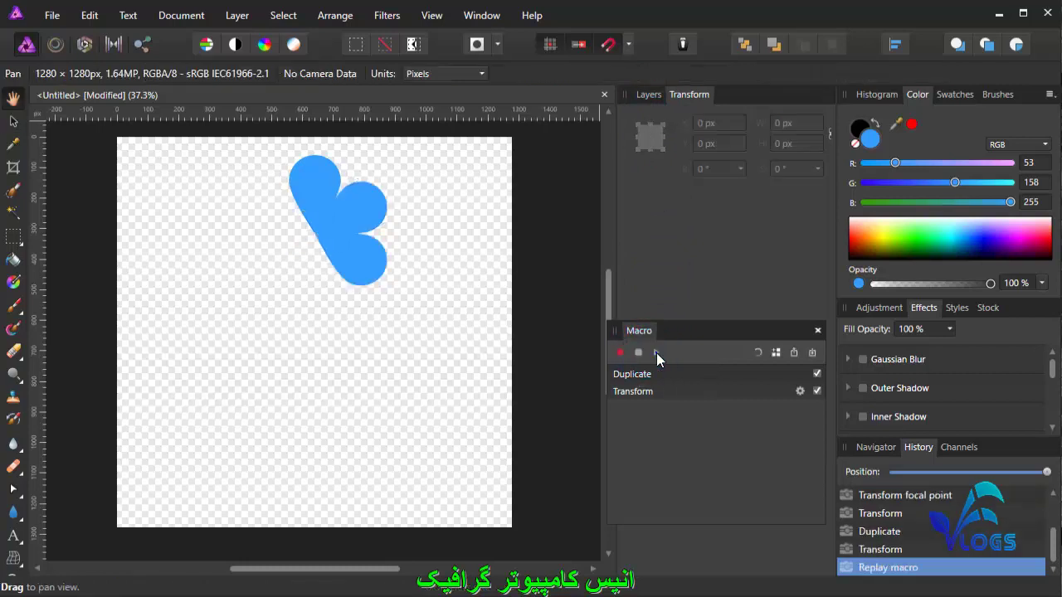
left_click(657, 353)
left_click(656, 353)
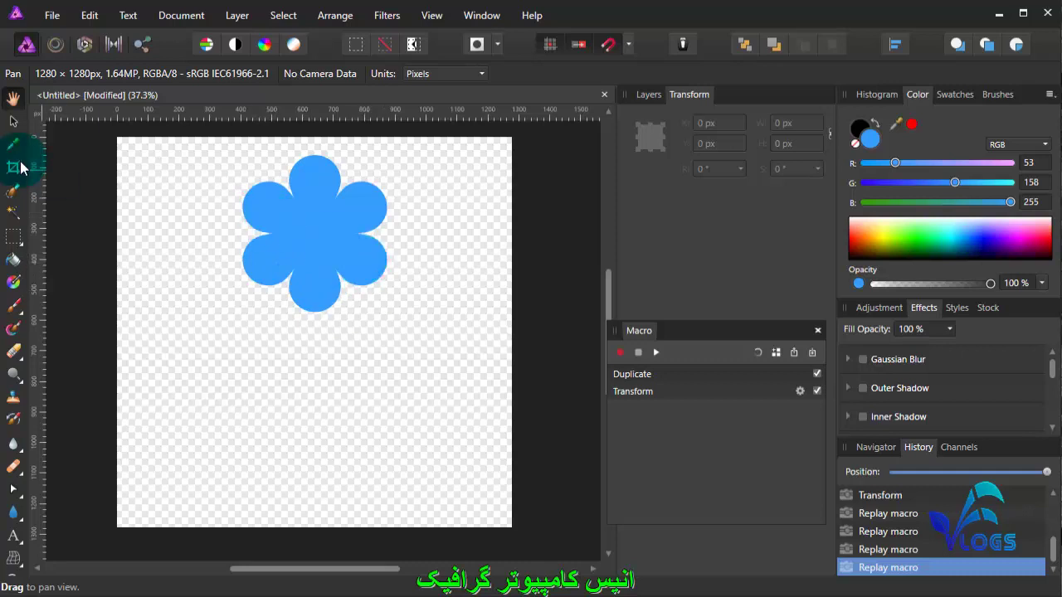
Clear the macro's recorded steps and marquee-select all six petals
left_click(13, 121)
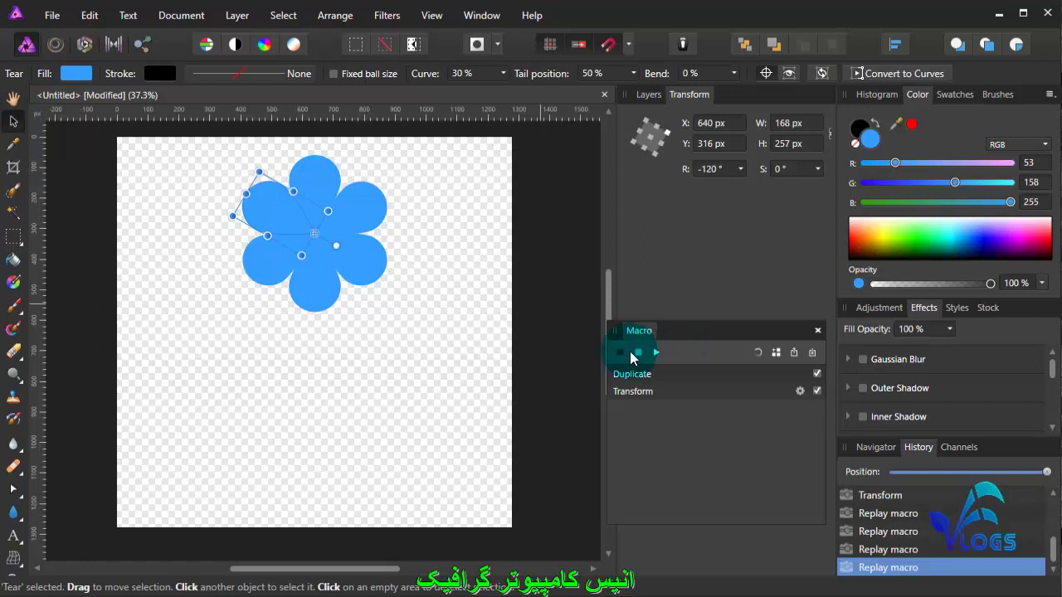
left_click(758, 353)
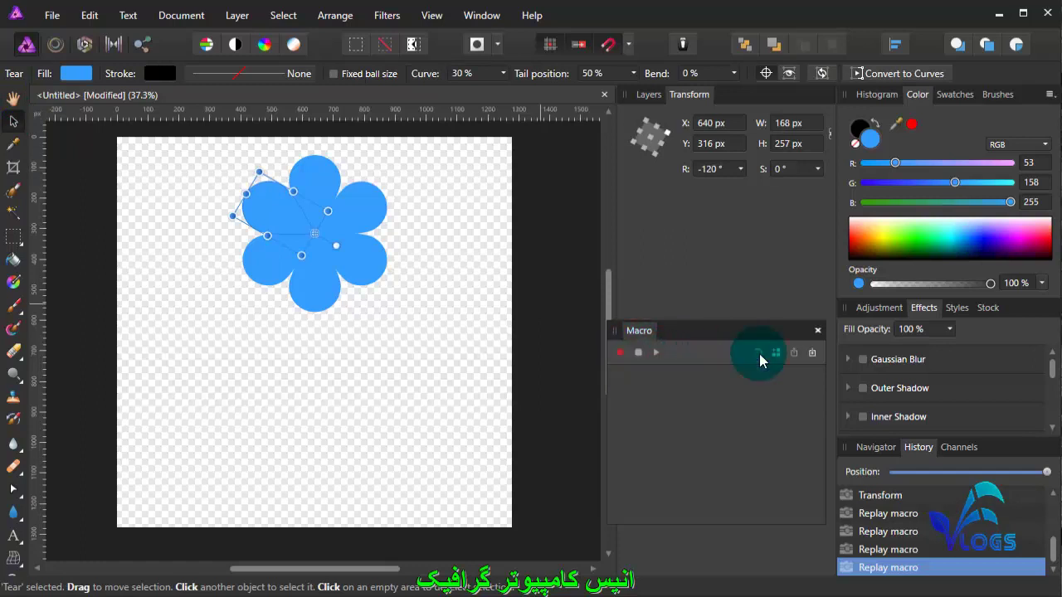
left_click_drag(212, 146, 425, 331)
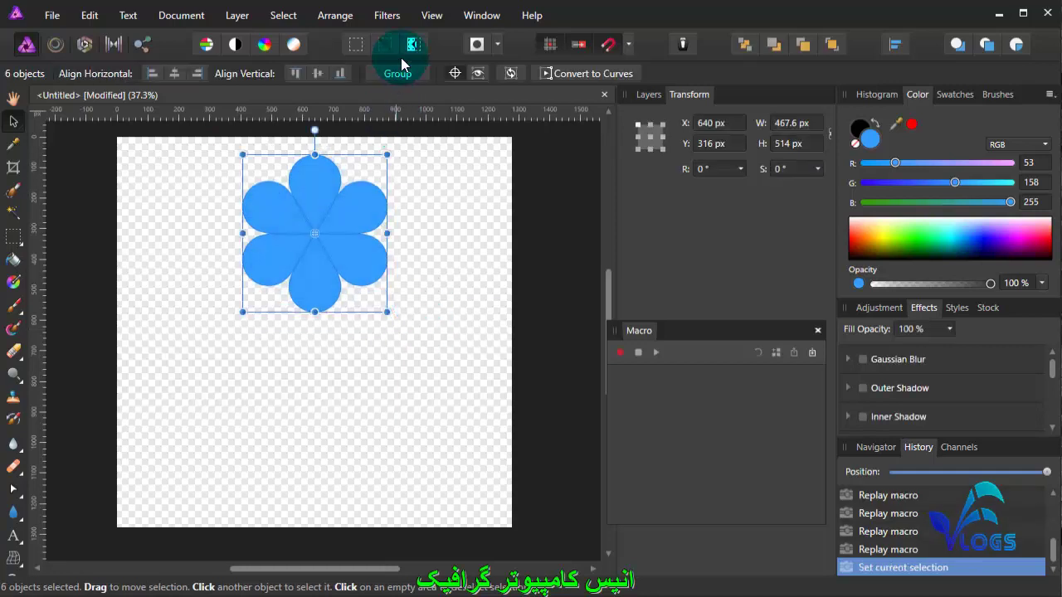
Combine the six petals with Geometry > Combine into one 467.6 × 514 px Curves flower
right_click(316, 186)
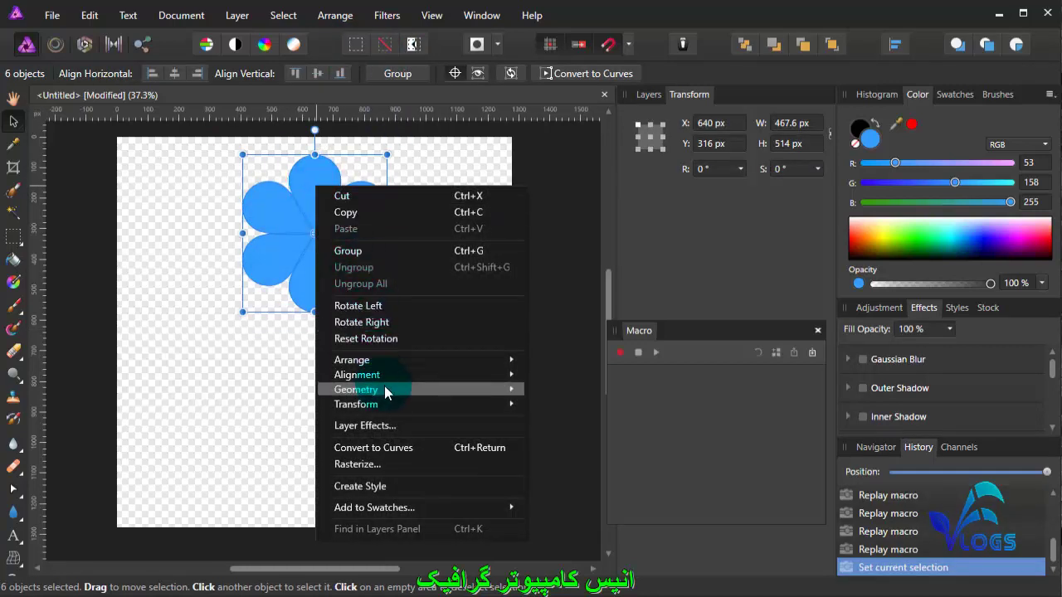
mouse_move(356, 390)
left_click(588, 456)
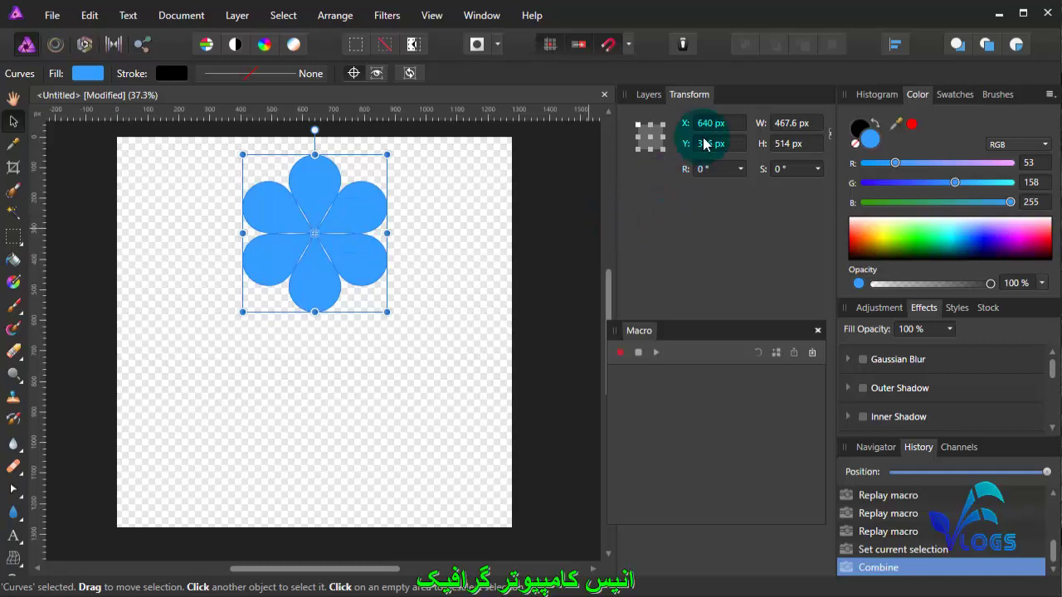
left_click(648, 95)
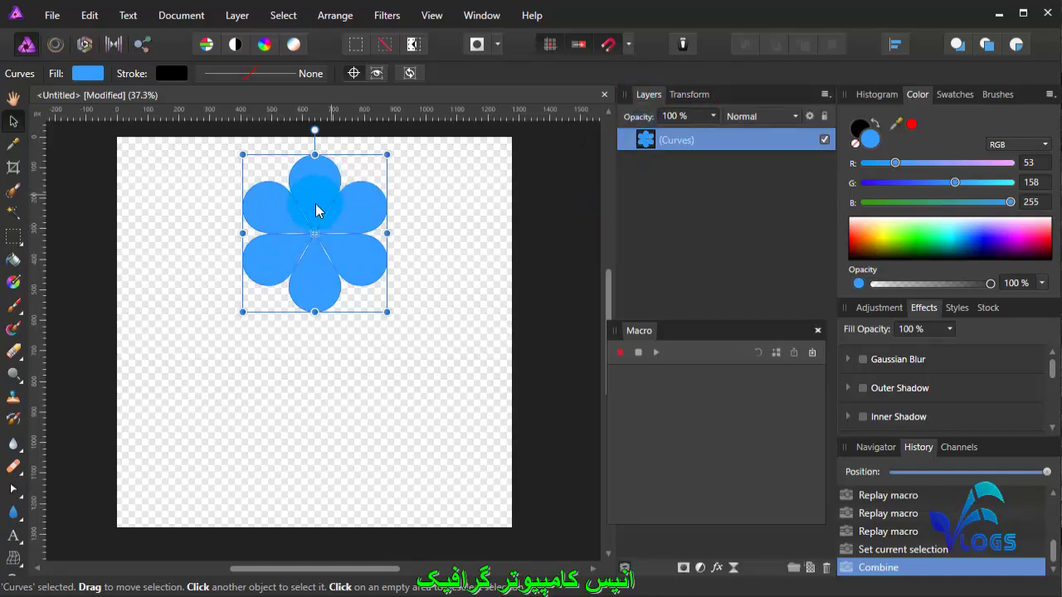
left_click(426, 226)
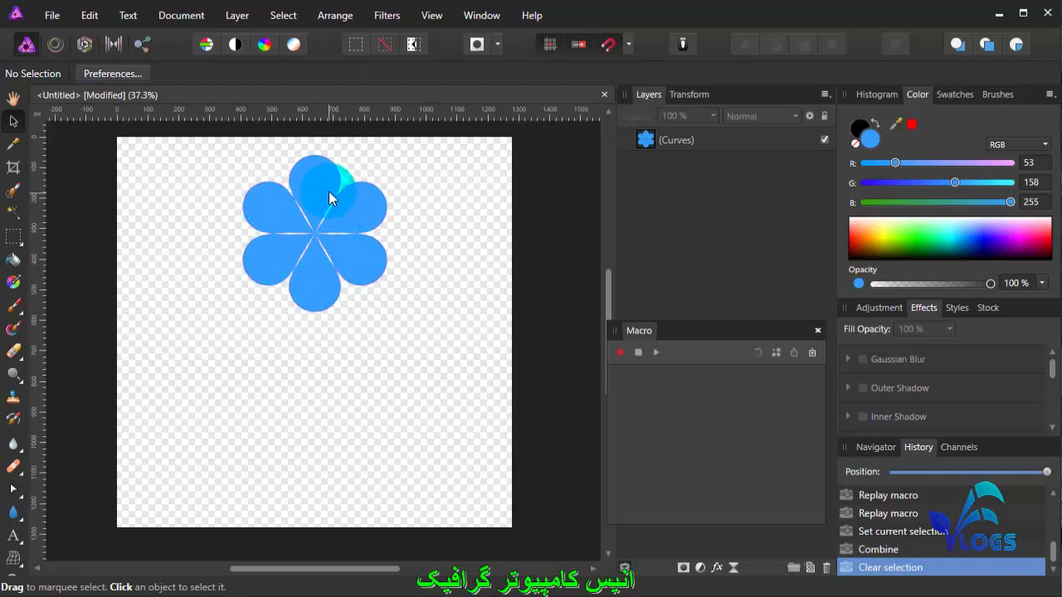
left_click(356, 211)
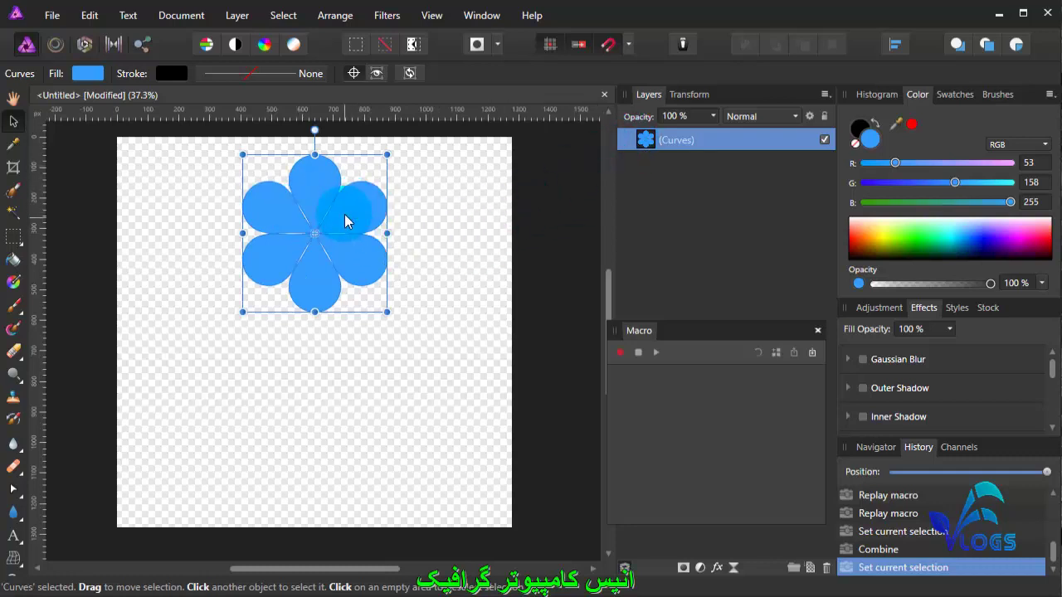
Duplicate the flower, fill the lower copy red, and rotate it so red petals peek between
right_click(365, 213)
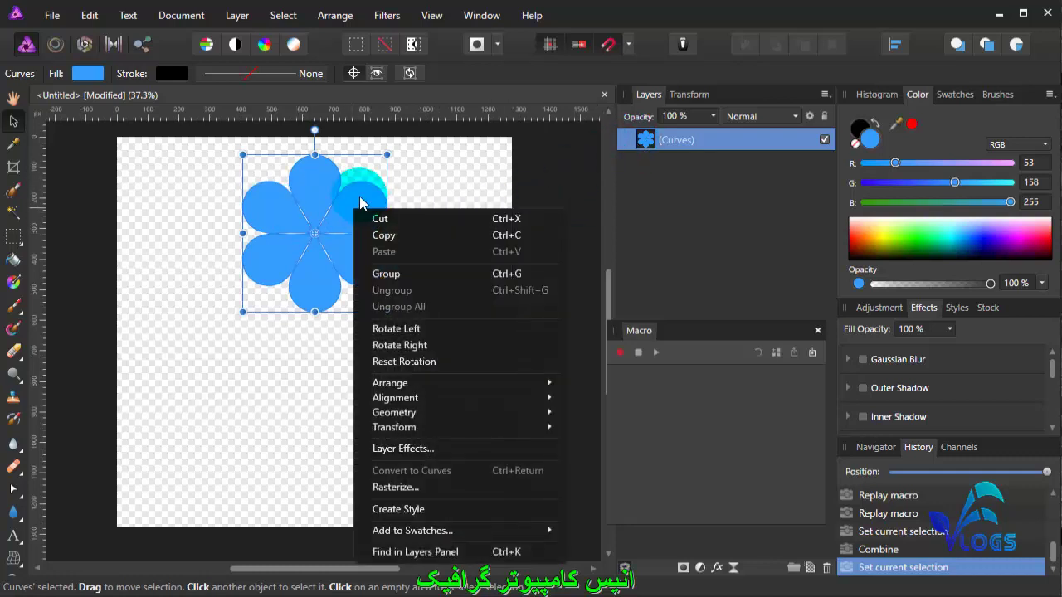
key("Escape")
key("ctrl+j")
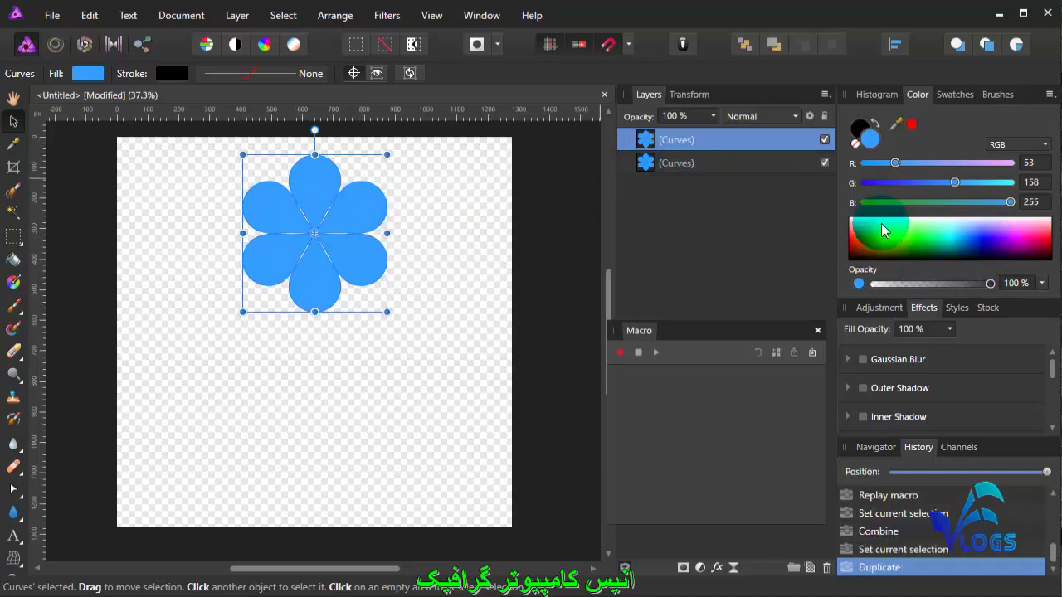
left_click(688, 163)
left_click_drag(1025, 251, 1061, 240)
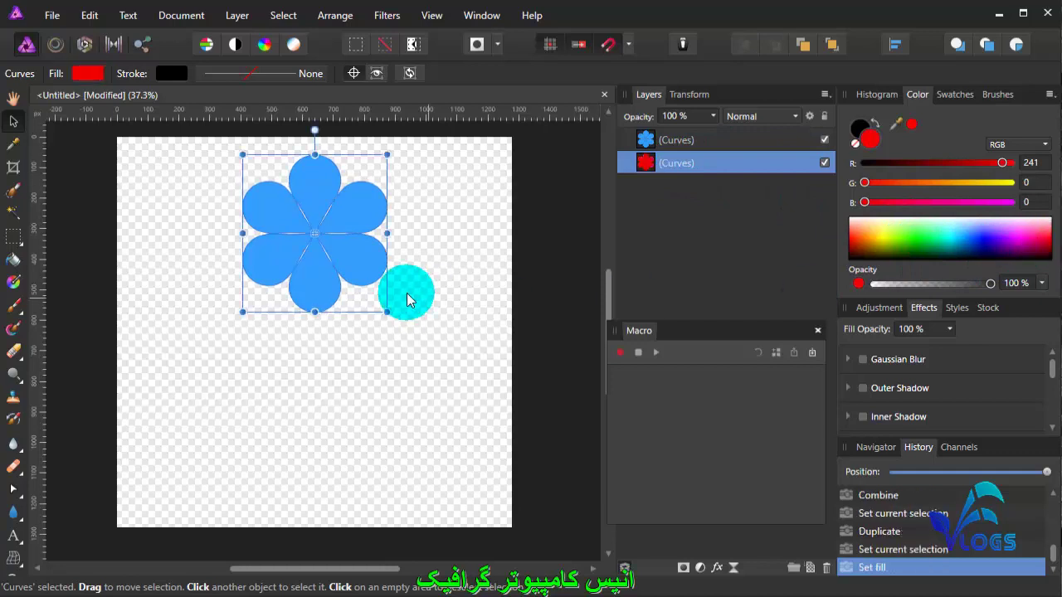
left_click_drag(315, 131, 378, 139)
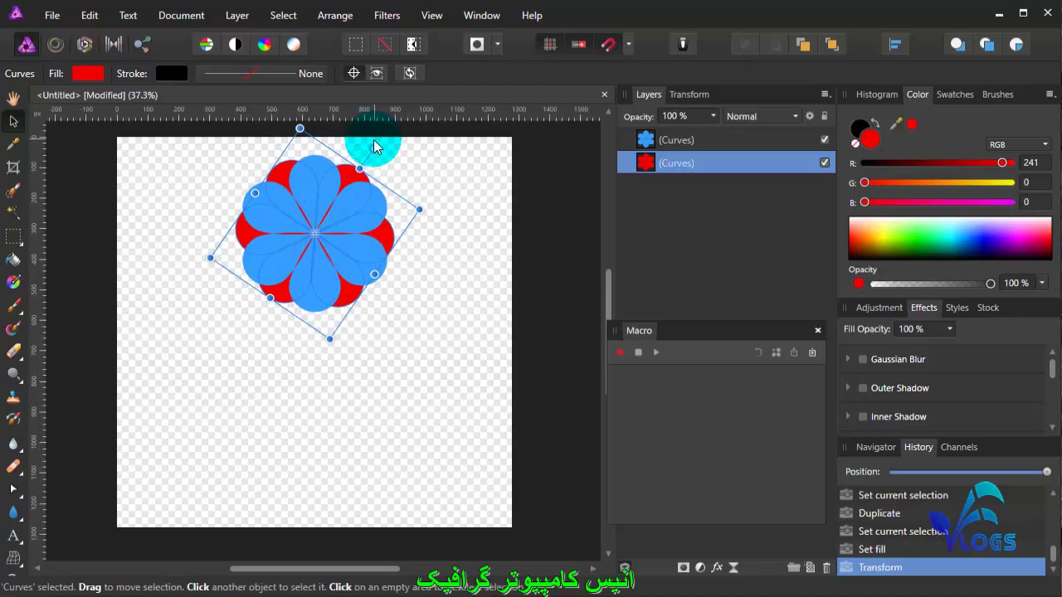
Set the red flower's rotation to 30° in the Transform panel
left_click(688, 94)
left_click(717, 170)
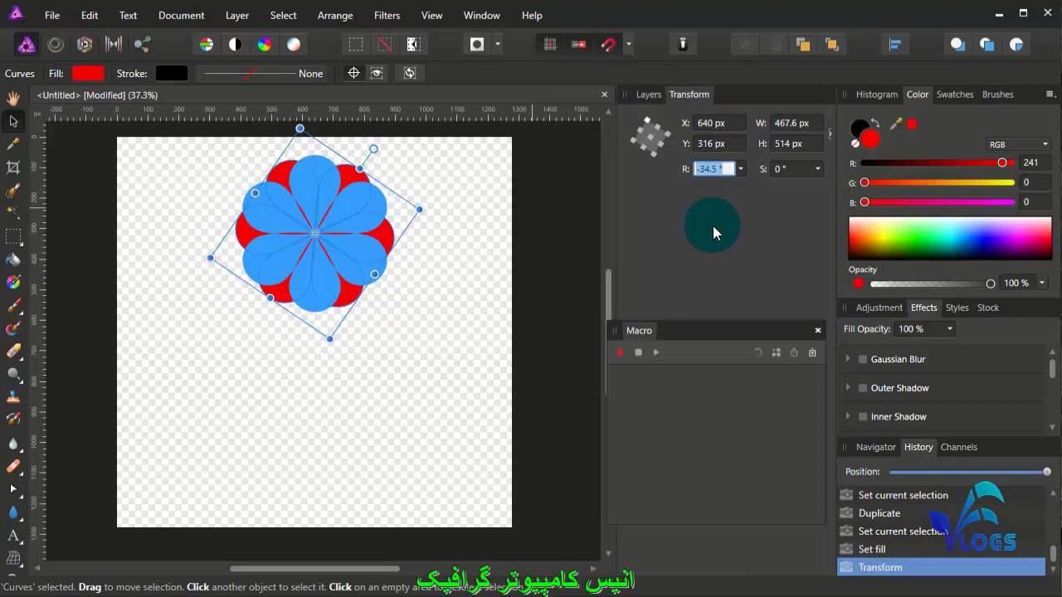
type("30")
key("Return")
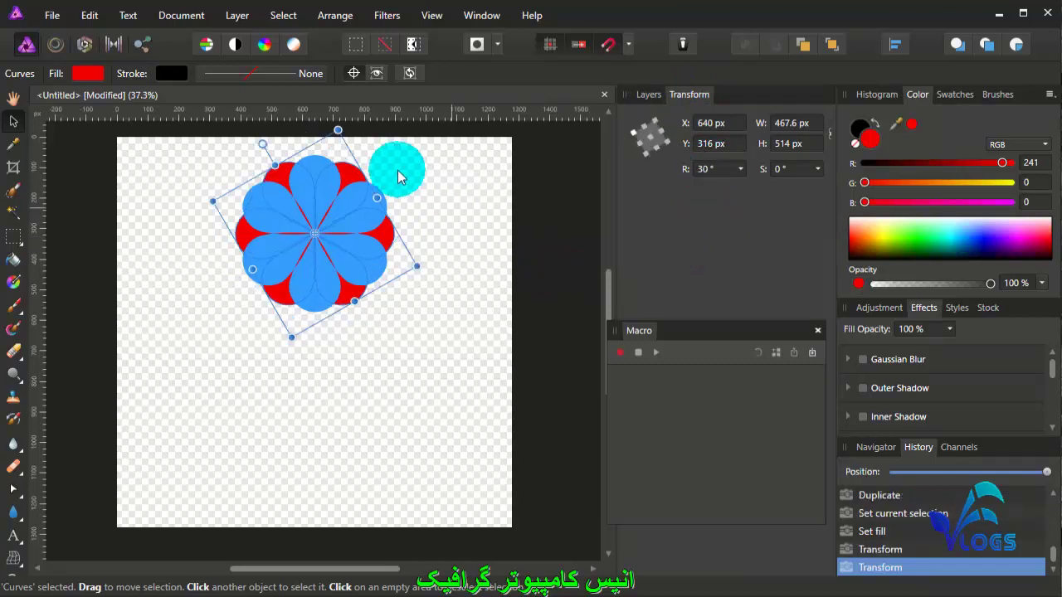
Shrink the red flower to about 314.7 × 345.9 px using its top bounding handle
left_click_drag(338, 131, 339, 150)
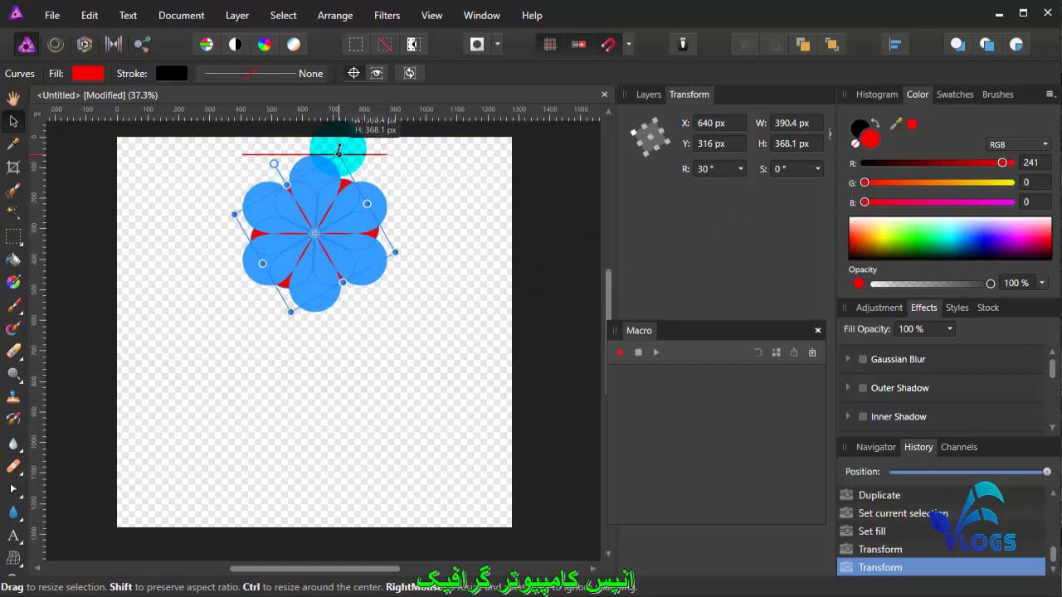
left_click_drag(335, 154, 337, 163)
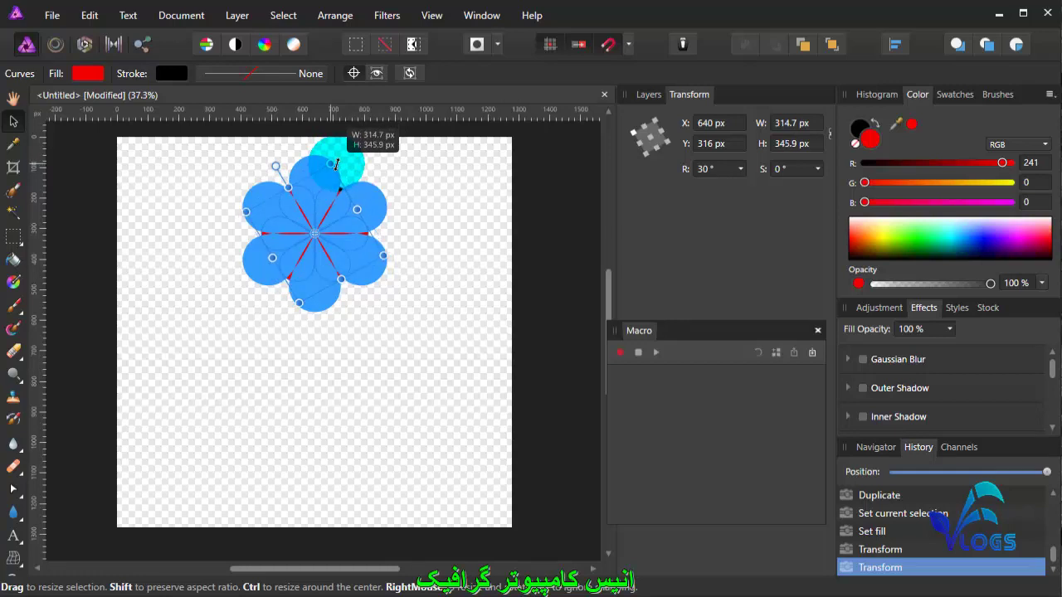
left_click_drag(337, 163, 337, 163)
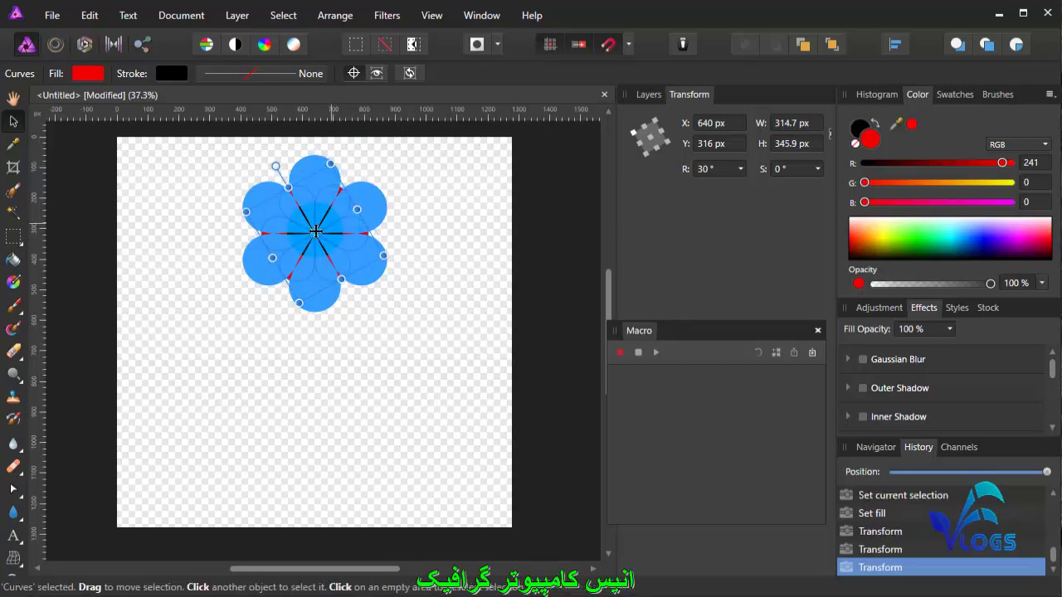
left_click(648, 94)
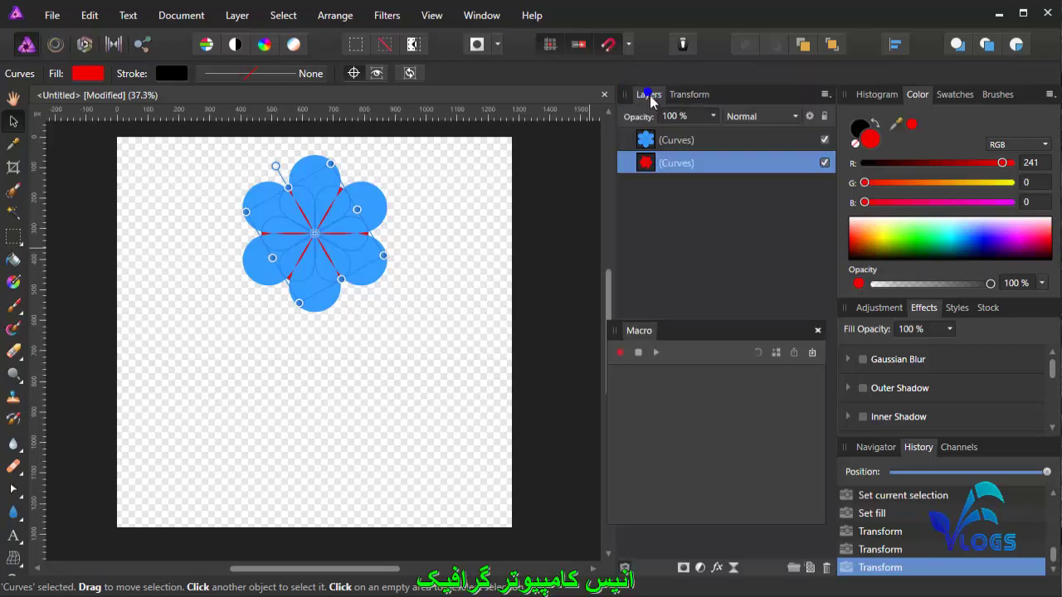
Position the red flower beneath the blue flower on the canvas
left_click(662, 143)
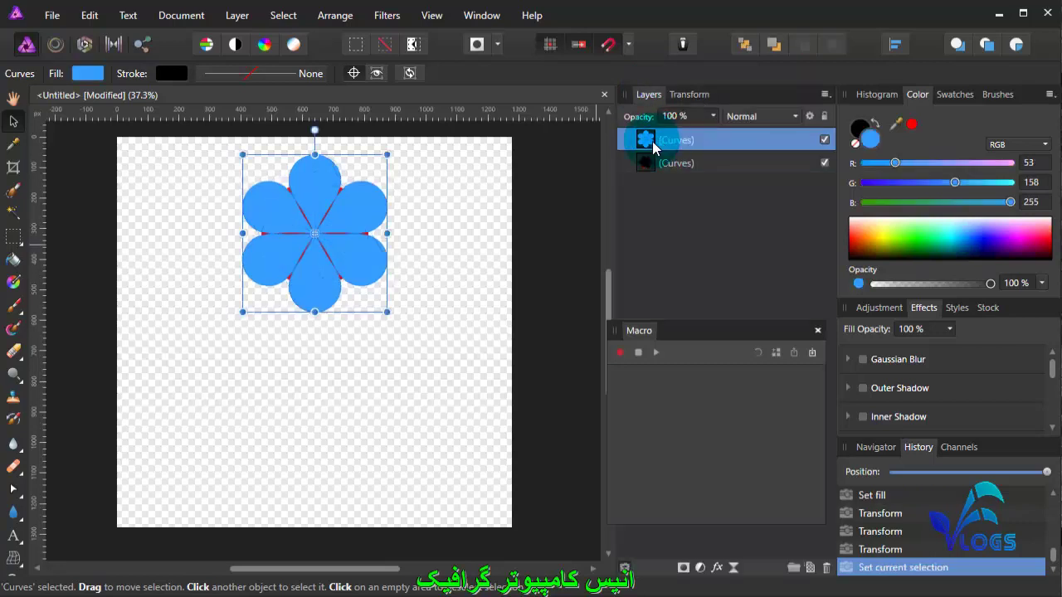
left_click(652, 162)
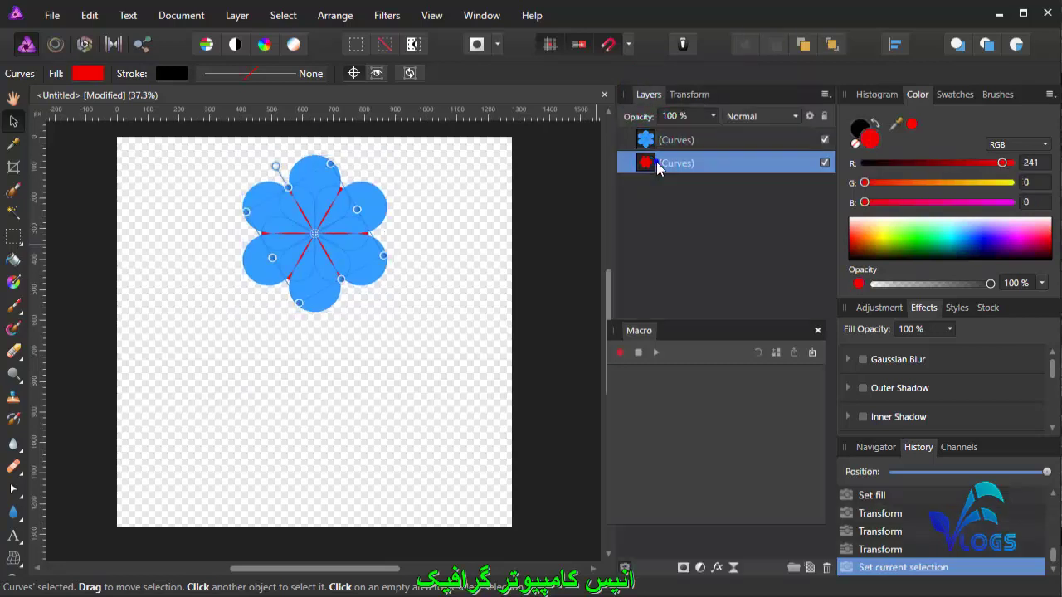
scroll(358, 232, "up", 1)
scroll(359, 236, "down", 1)
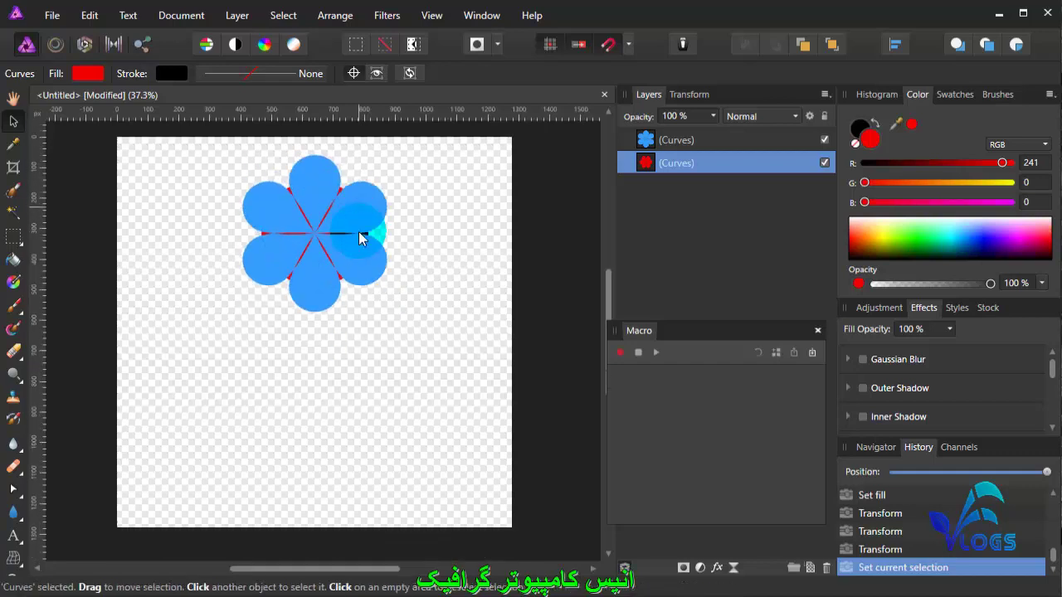
left_click_drag(226, 158, 403, 334)
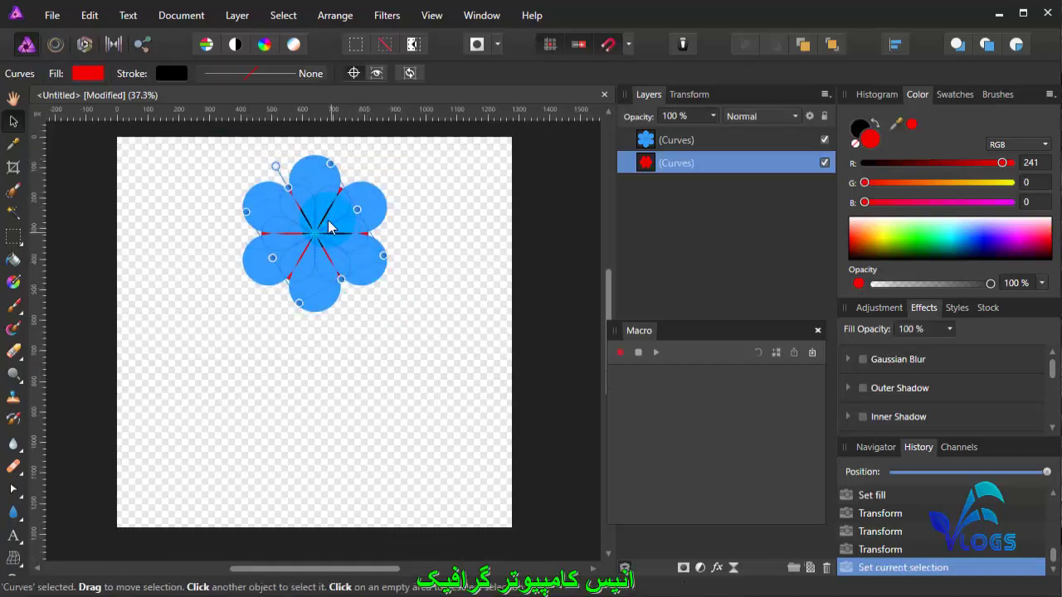
left_click(296, 171)
left_click(266, 203)
left_click_drag(266, 212, 324, 309)
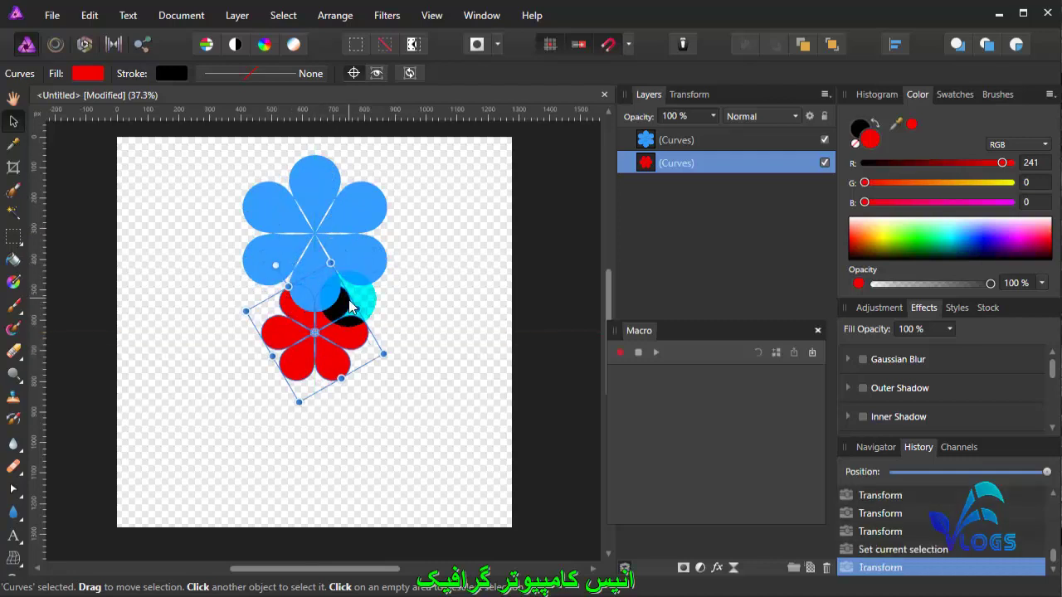
left_click_drag(350, 201, 349, 322)
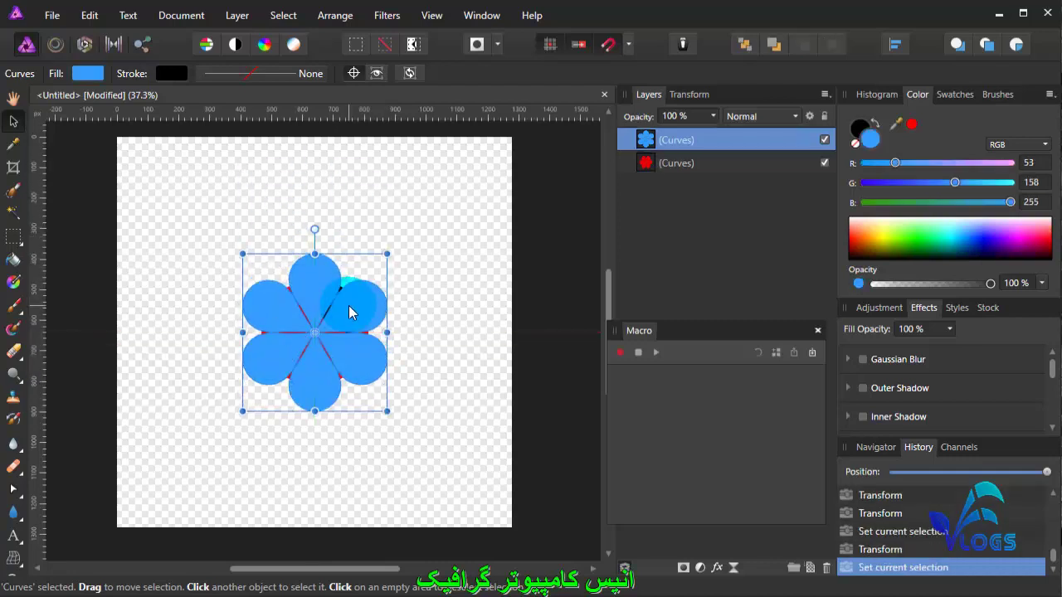
Shrink the red flower inside the blue one and stack a Ctrl+J copy above the blue layer
left_click(707, 167)
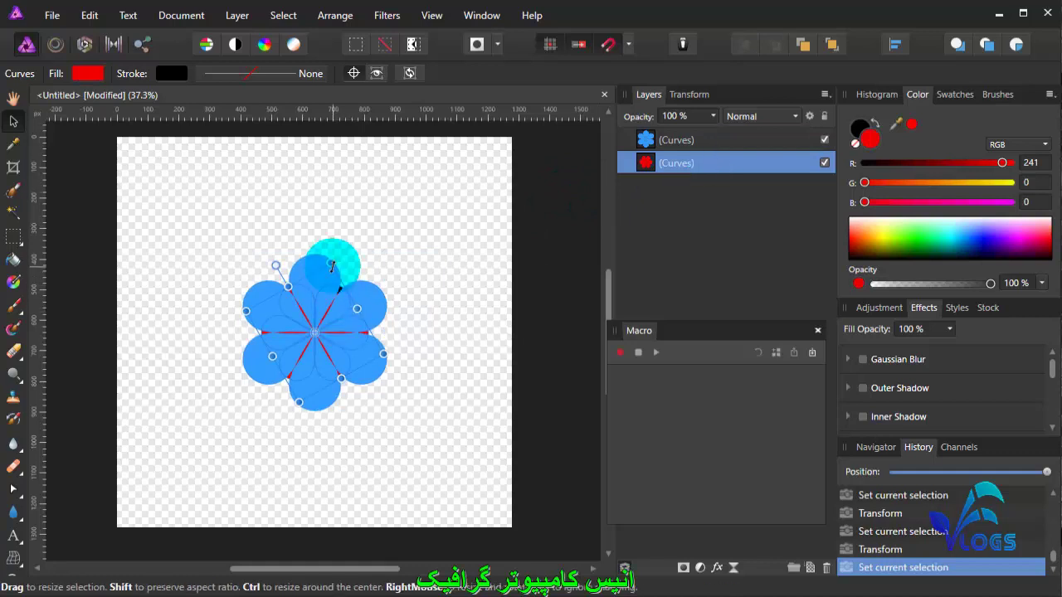
left_click_drag(332, 266, 337, 249)
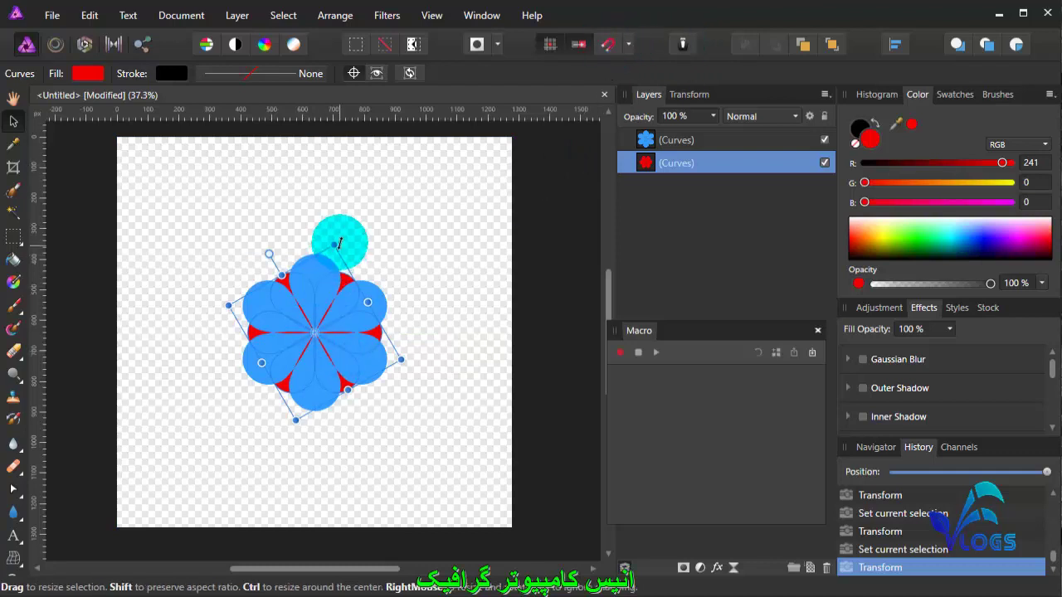
left_click_drag(336, 245, 333, 254)
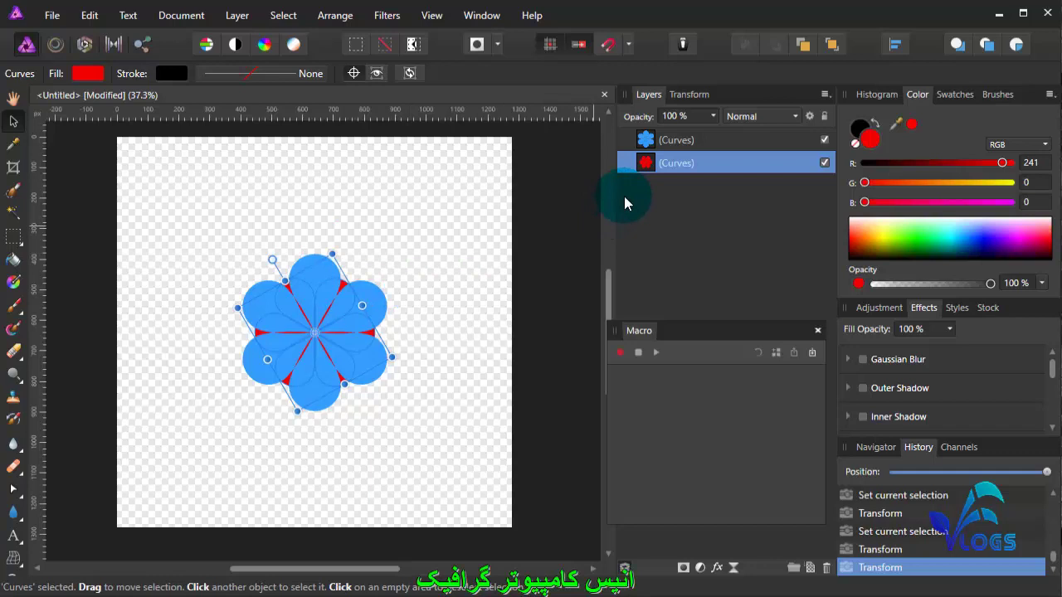
key("ctrl+j")
left_click_drag(676, 166, 683, 138)
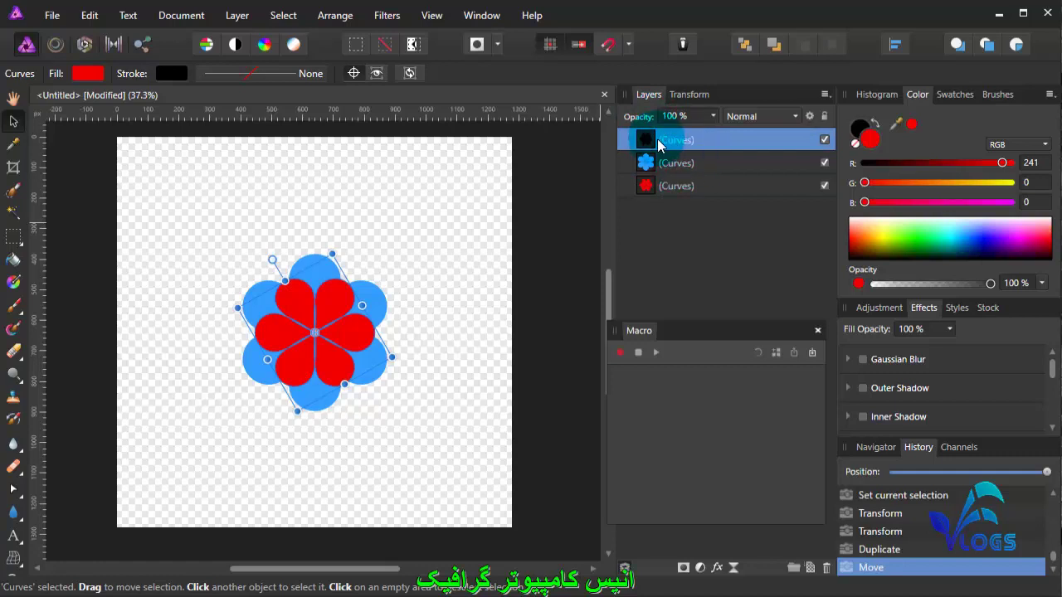
Select the top red copy and the blue flower and apply Geometry > Subtract
left_click(672, 164)
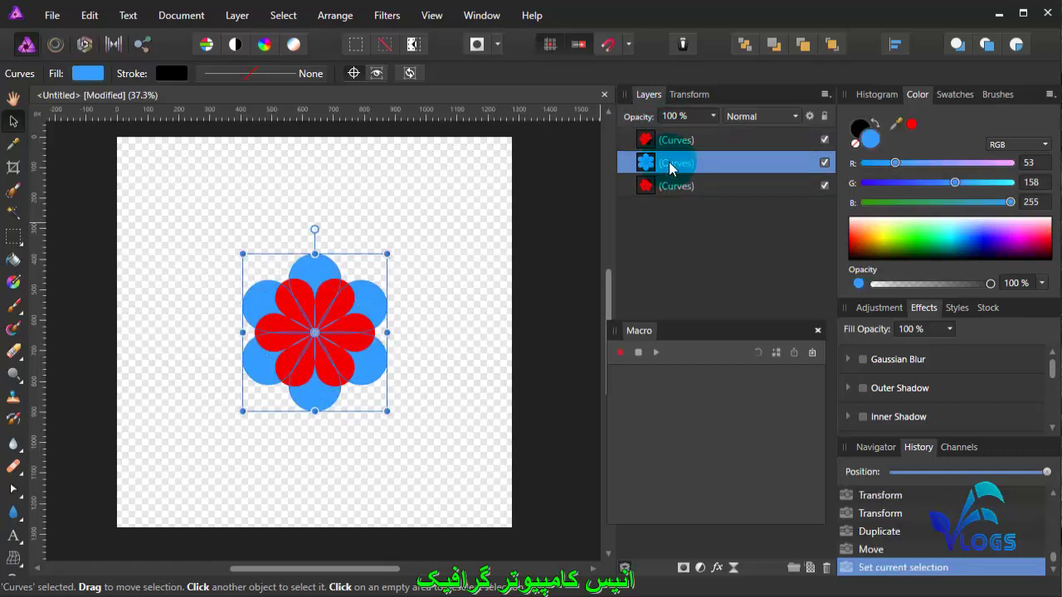
left_click(674, 141)
left_click(668, 164, "shift")
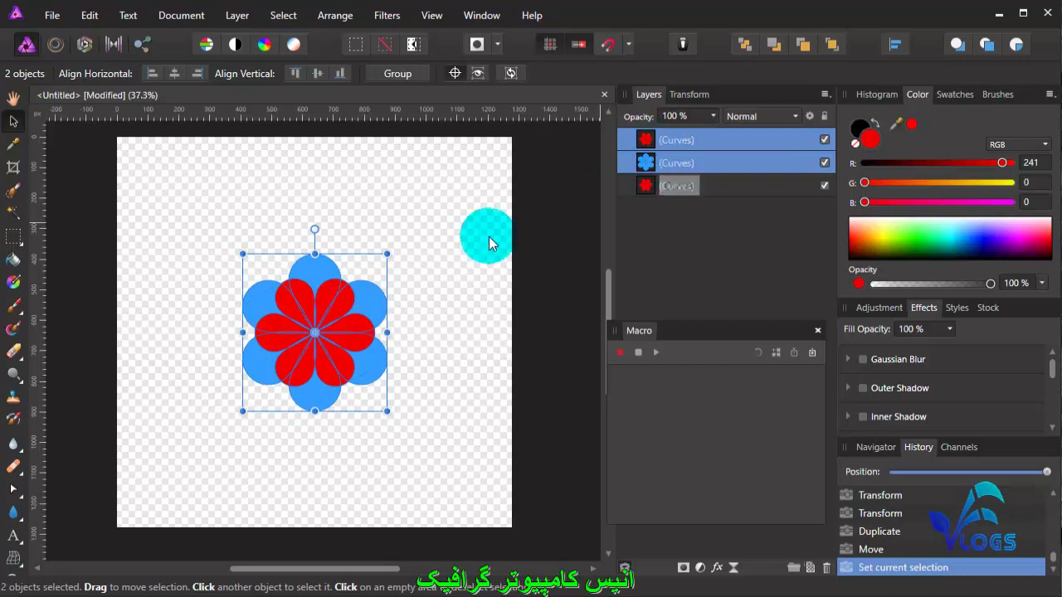
right_click(349, 305)
mouse_move(389, 502)
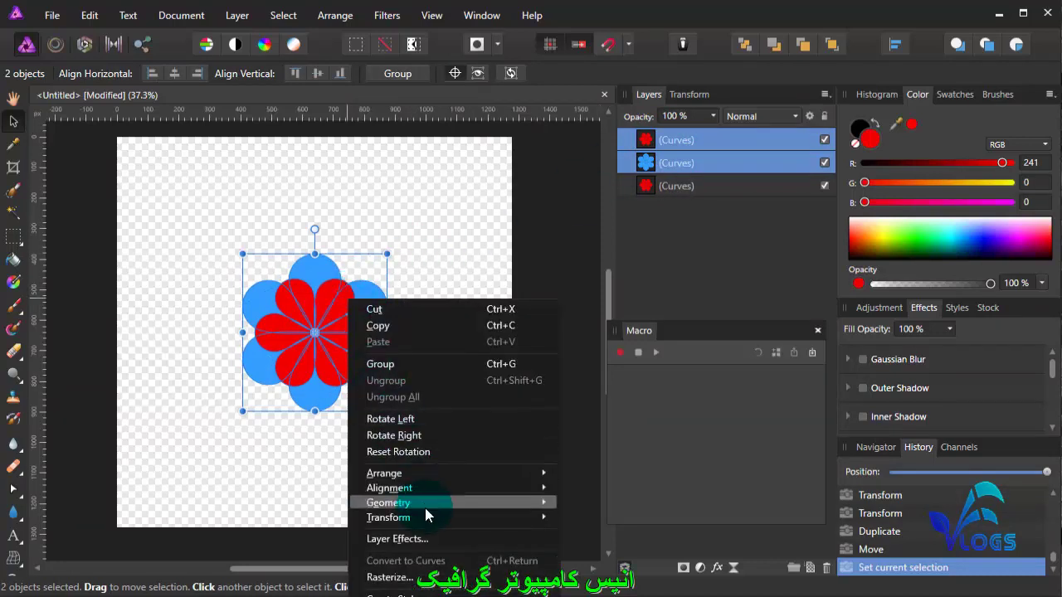
left_click(619, 521)
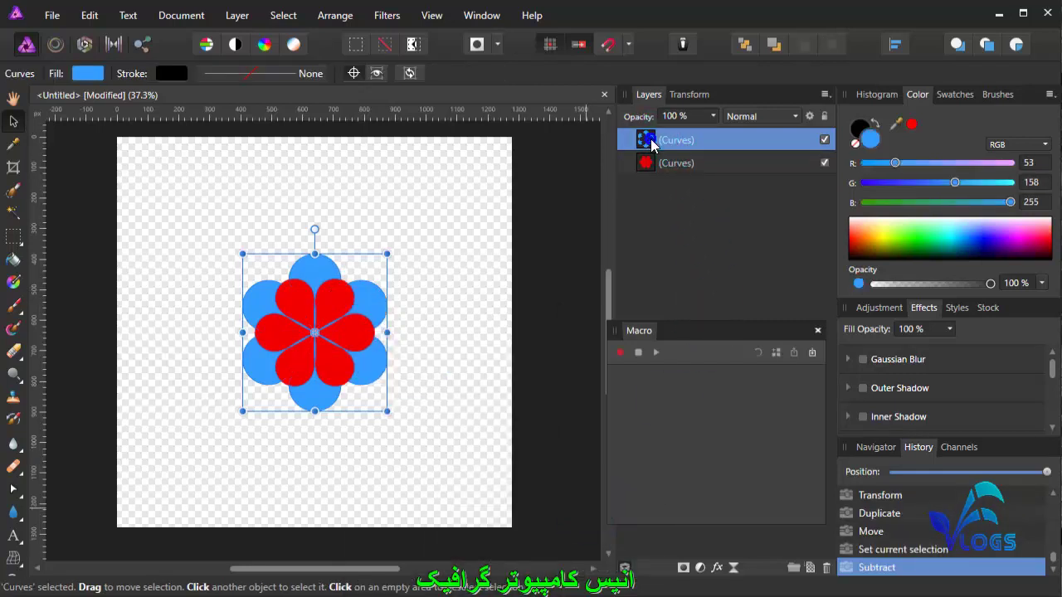
Add an Outer Shadow effect to the blue flower with its Radius at maximum
left_click(719, 568)
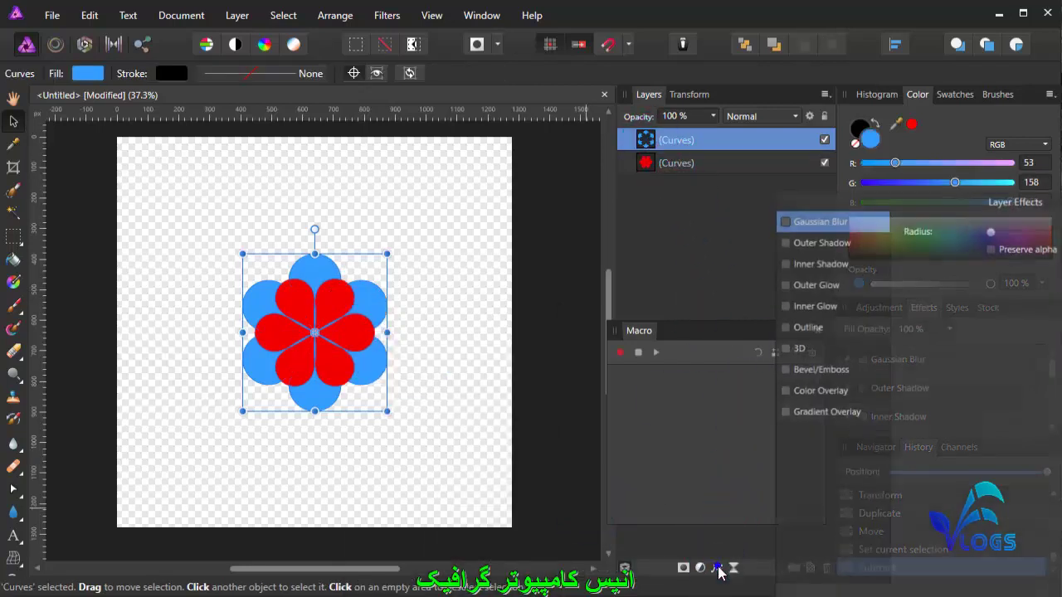
left_click(785, 242)
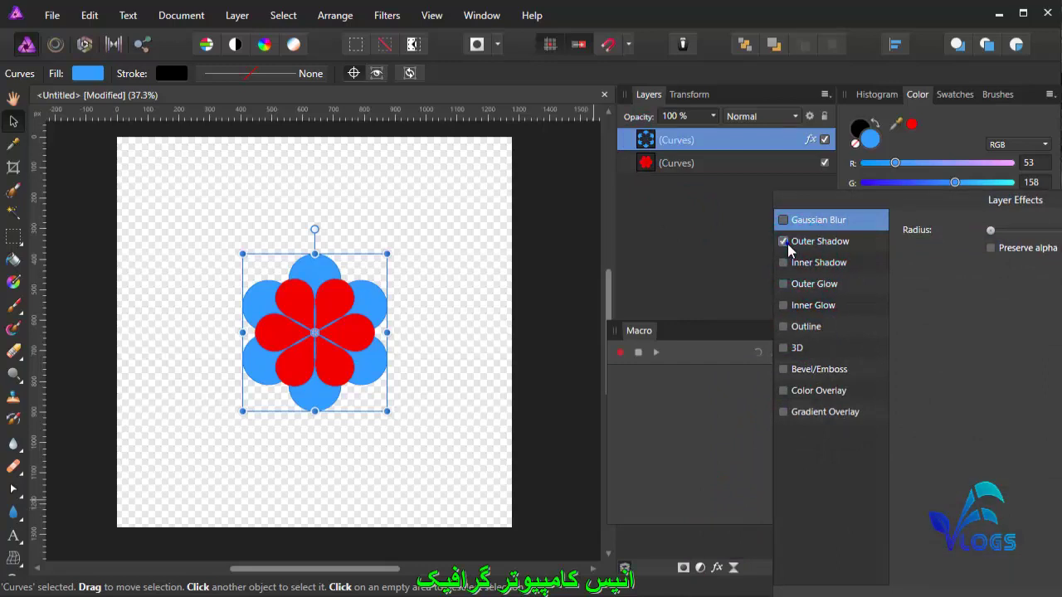
left_click(810, 244)
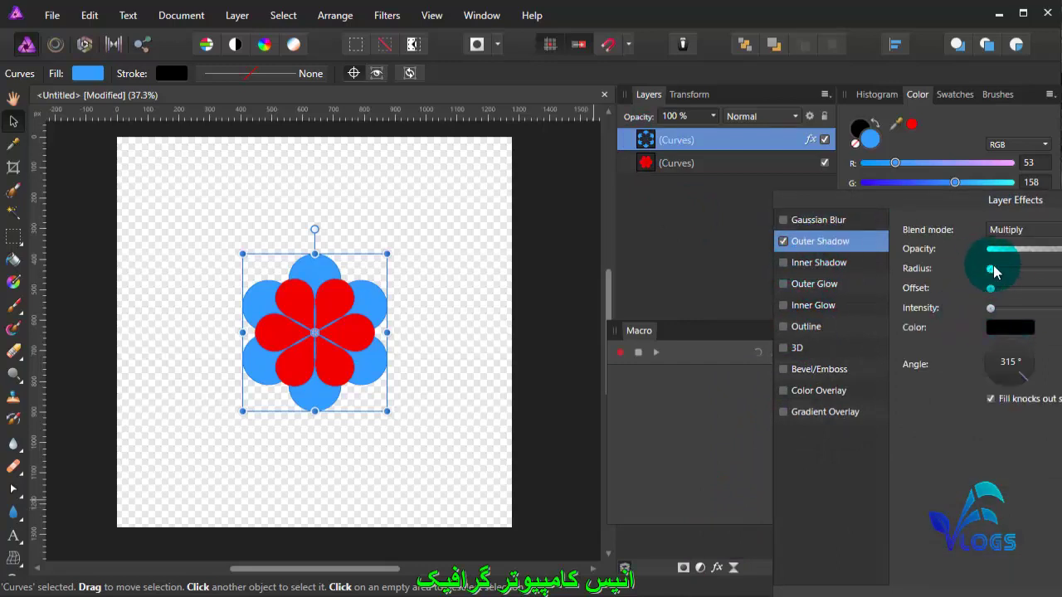
left_click_drag(991, 270, 1038, 271)
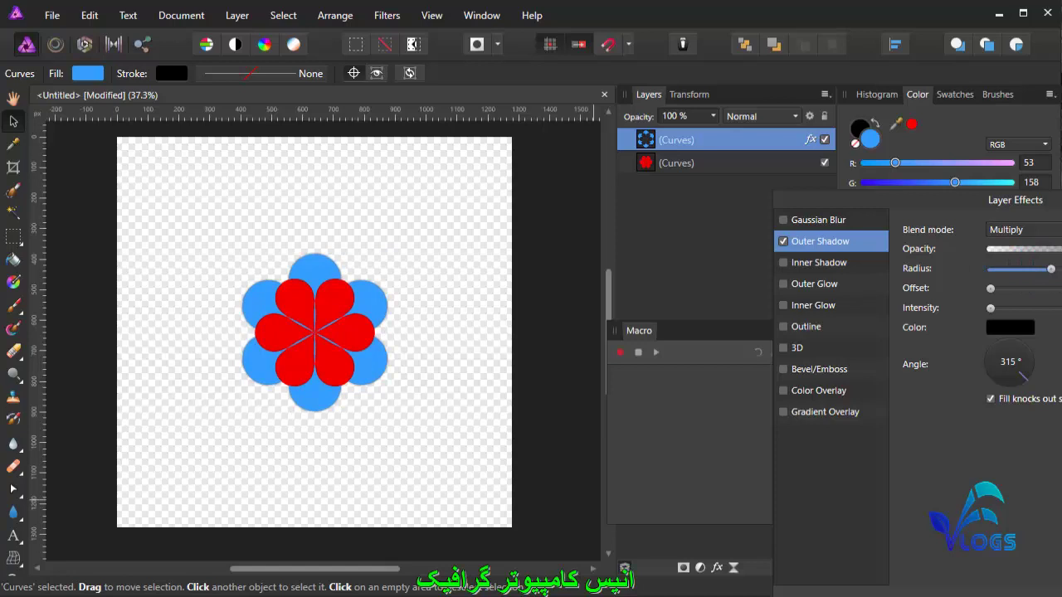
scroll(330, 347, "up", 5)
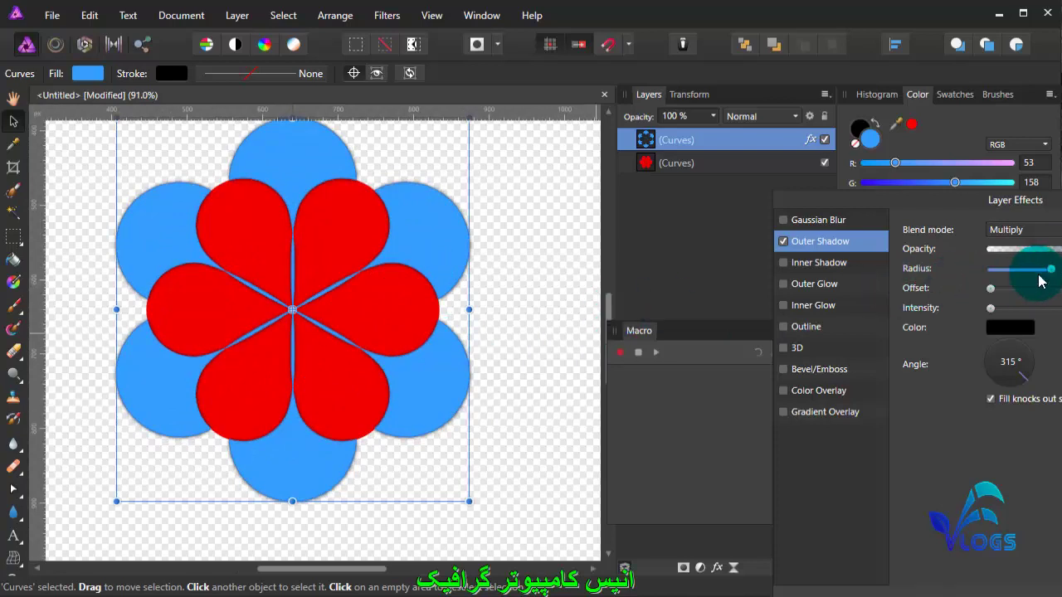
left_click_drag(1058, 277, 1061, 272)
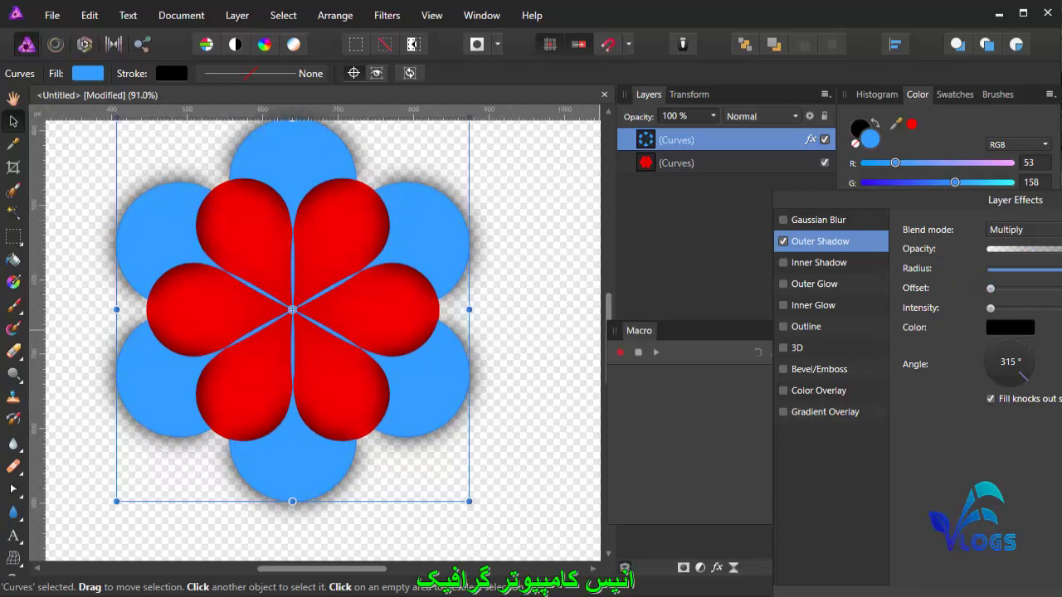
scroll(414, 262, "down", 1, "ctrl")
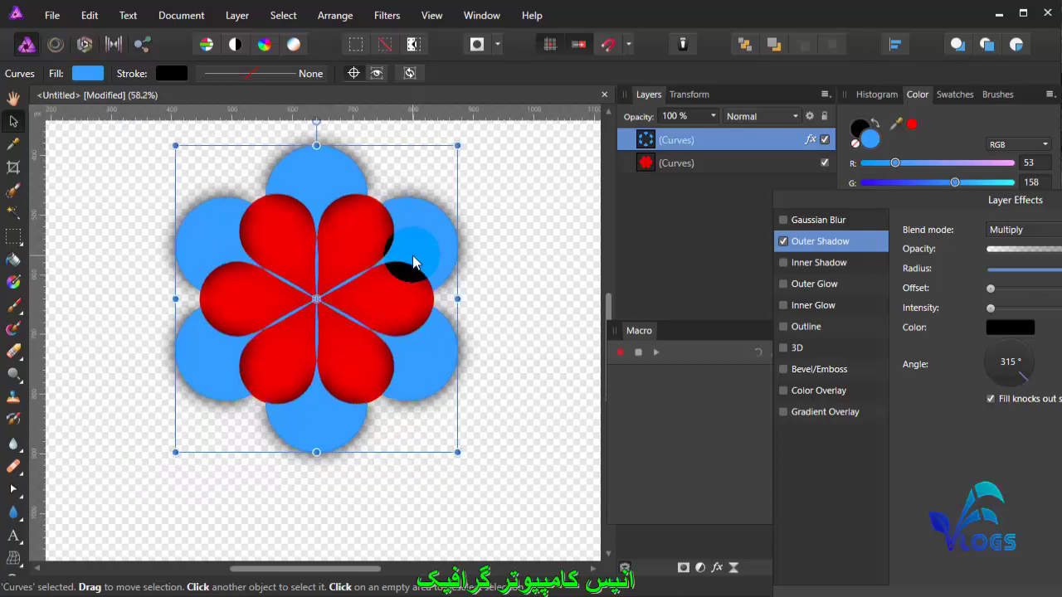
scroll(403, 250, "down", 1, "ctrl")
Select both flowers together and rotate them to R: -30°
left_click(480, 334)
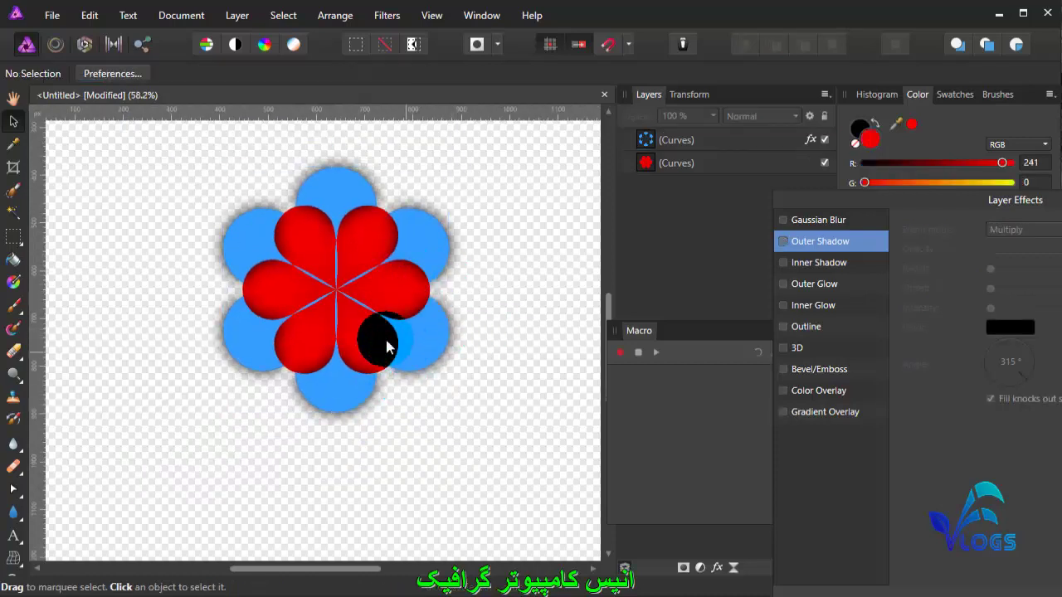
left_click(425, 262)
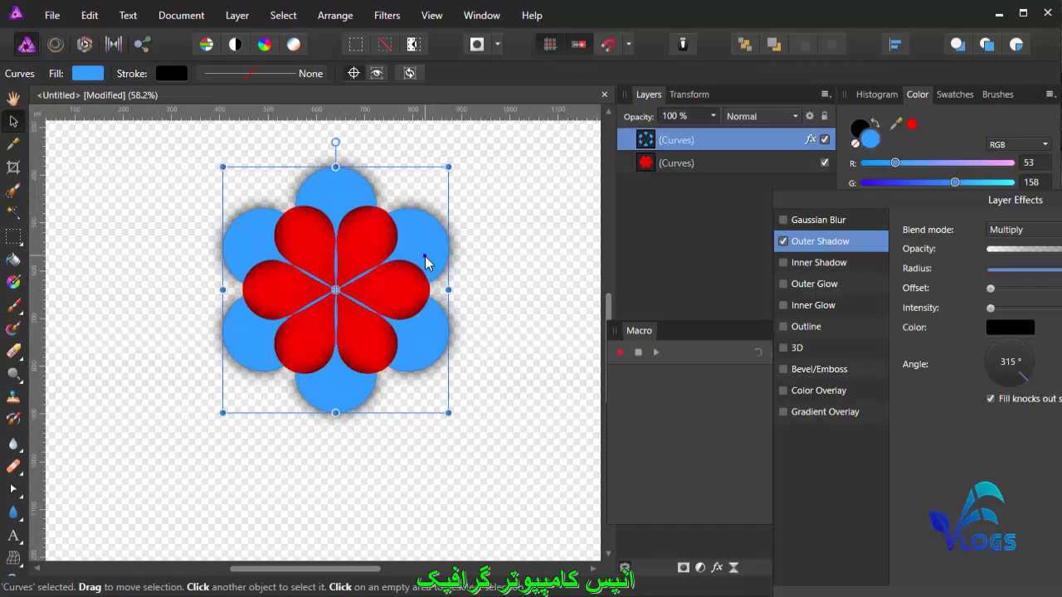
left_click(646, 165, "shift")
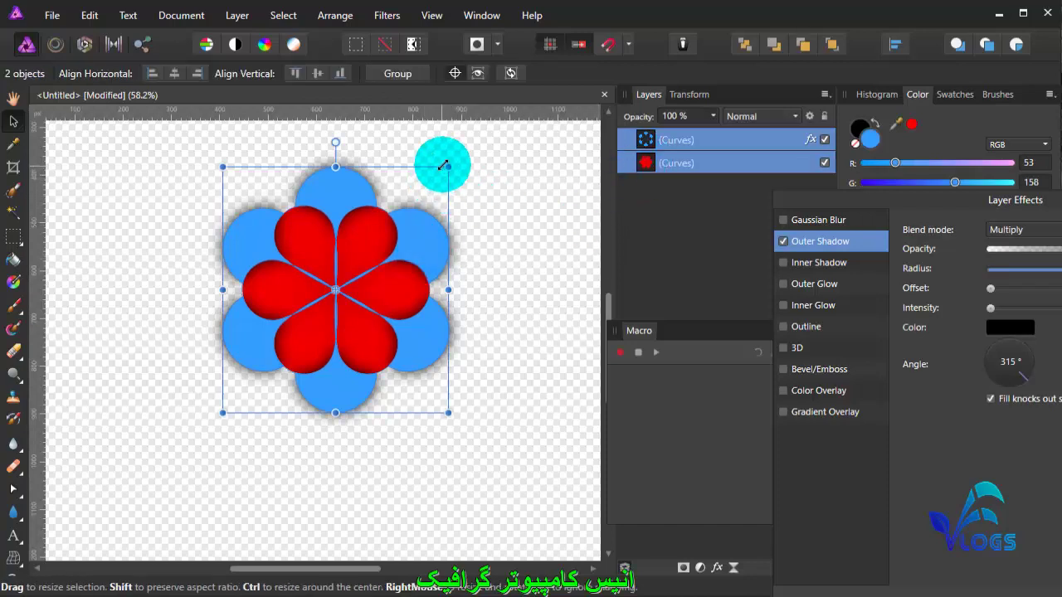
left_click(336, 144)
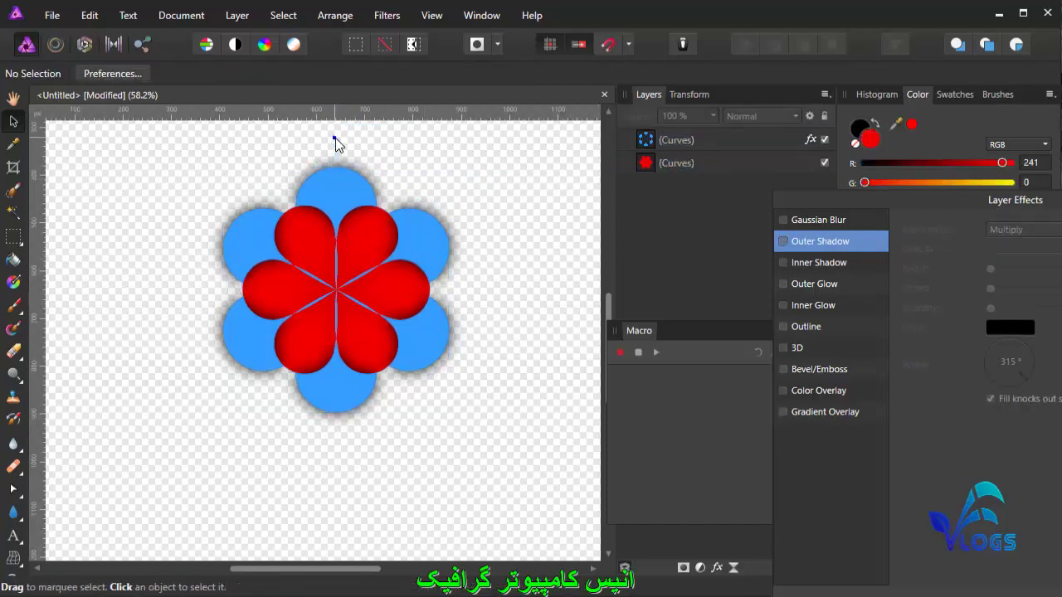
left_click(343, 186)
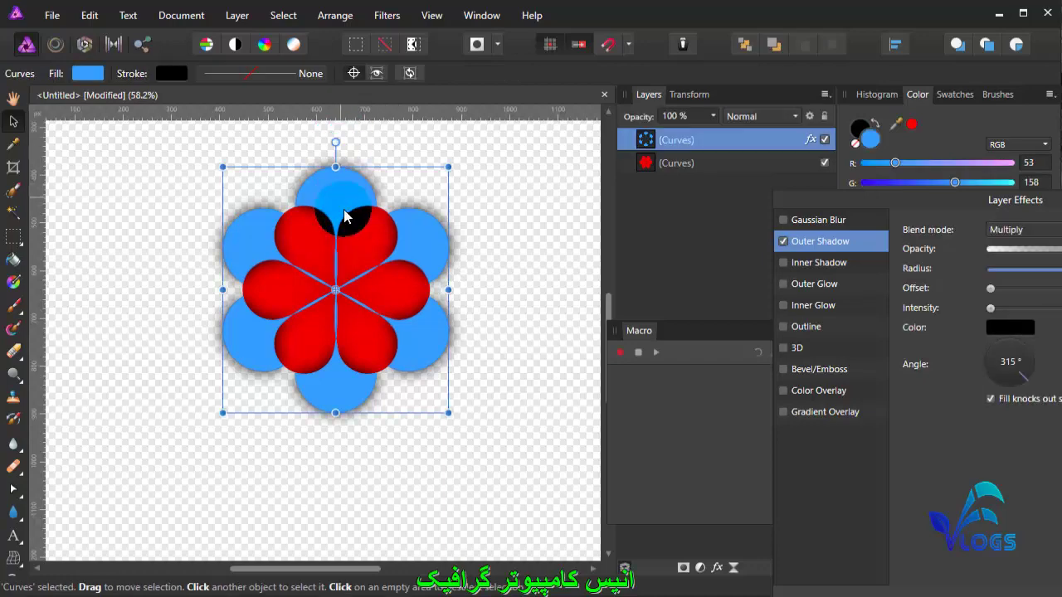
left_click(358, 230, "shift")
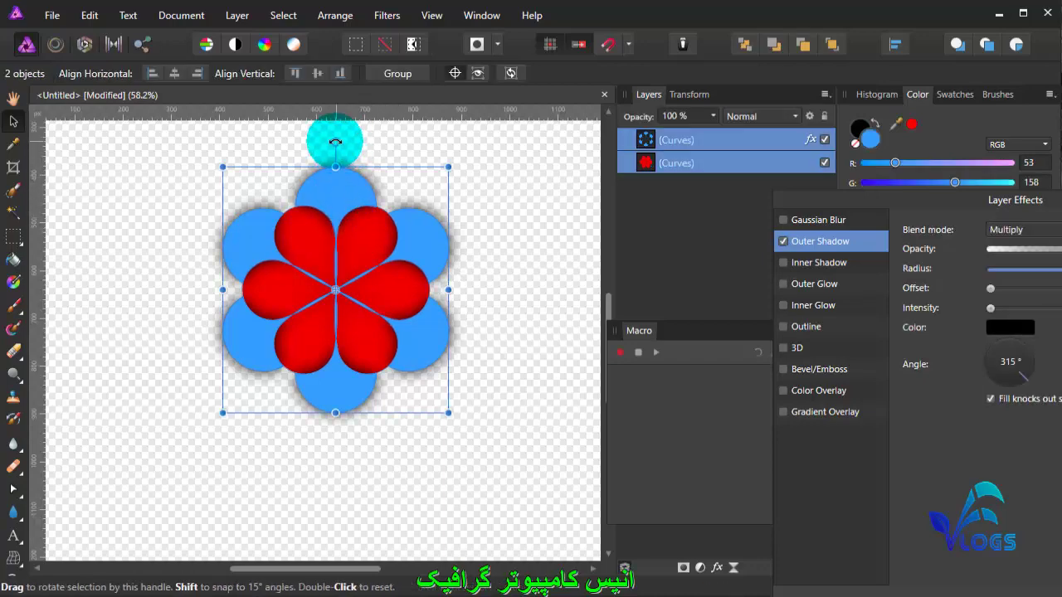
left_click_drag(335, 142, 404, 158)
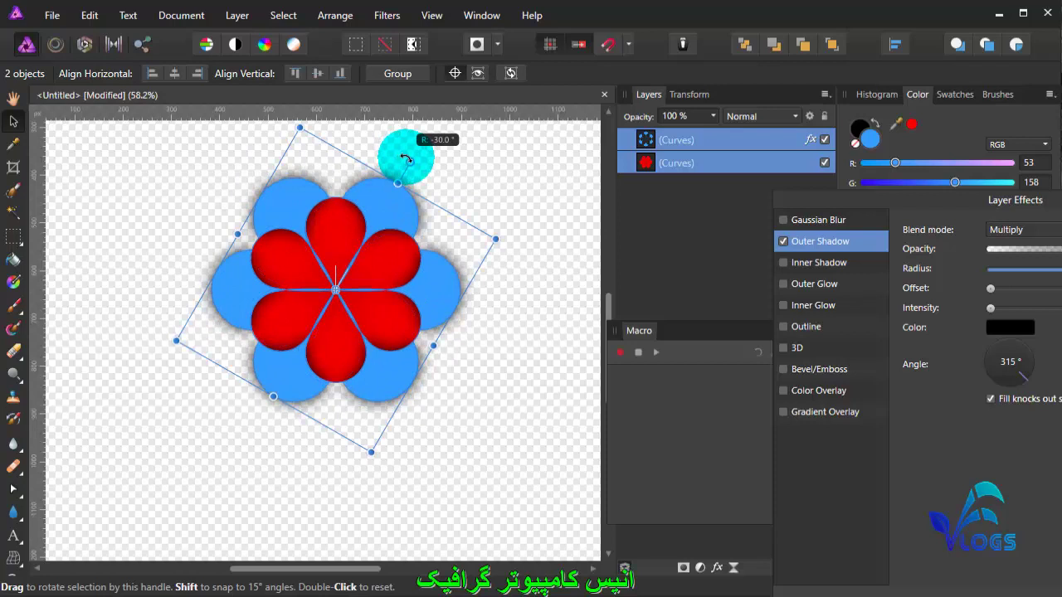
left_click(341, 212)
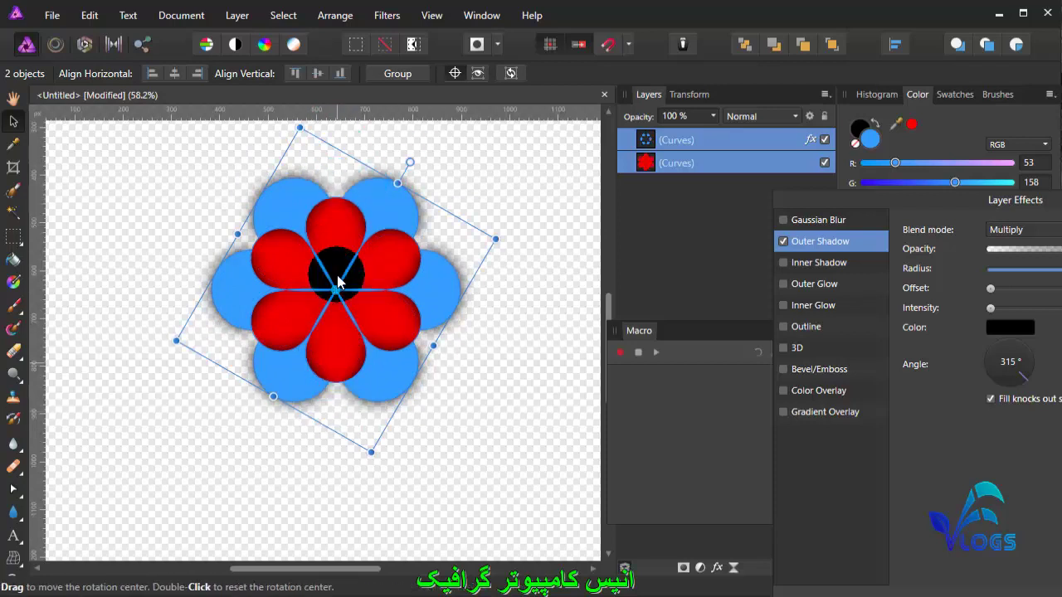
Drag a vertical guide through the flower centre, remove it, and deselect
left_click_drag(43, 299, 338, 370)
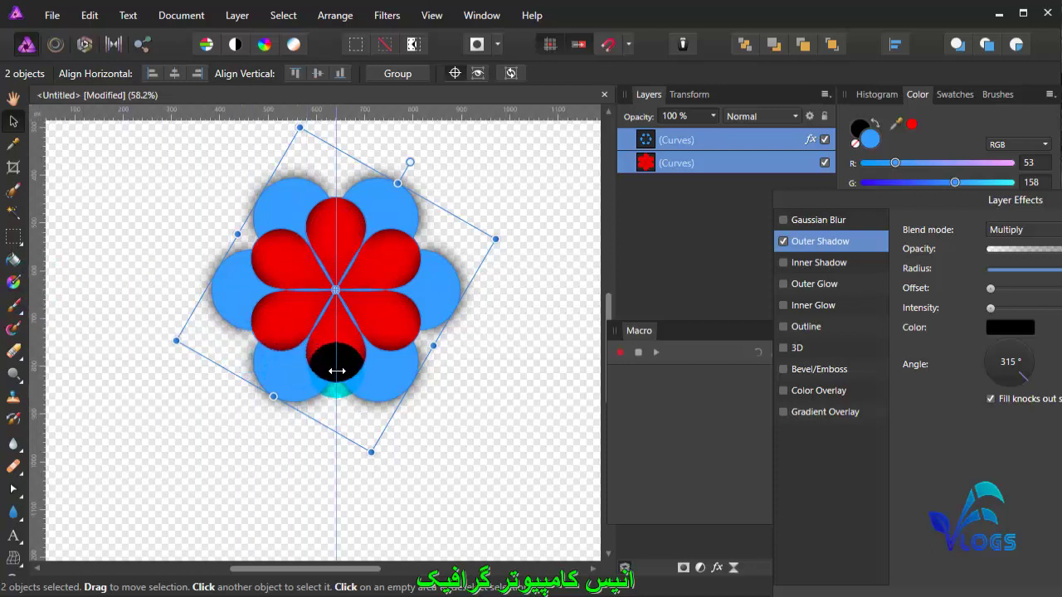
left_click_drag(336, 371, 43, 351)
left_click(330, 236)
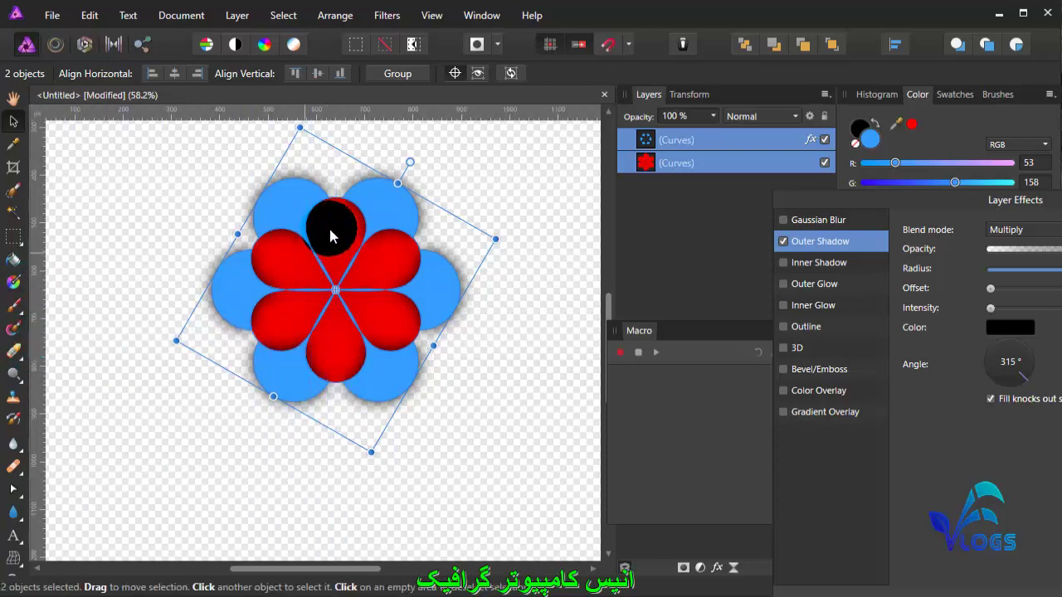
left_click(529, 196)
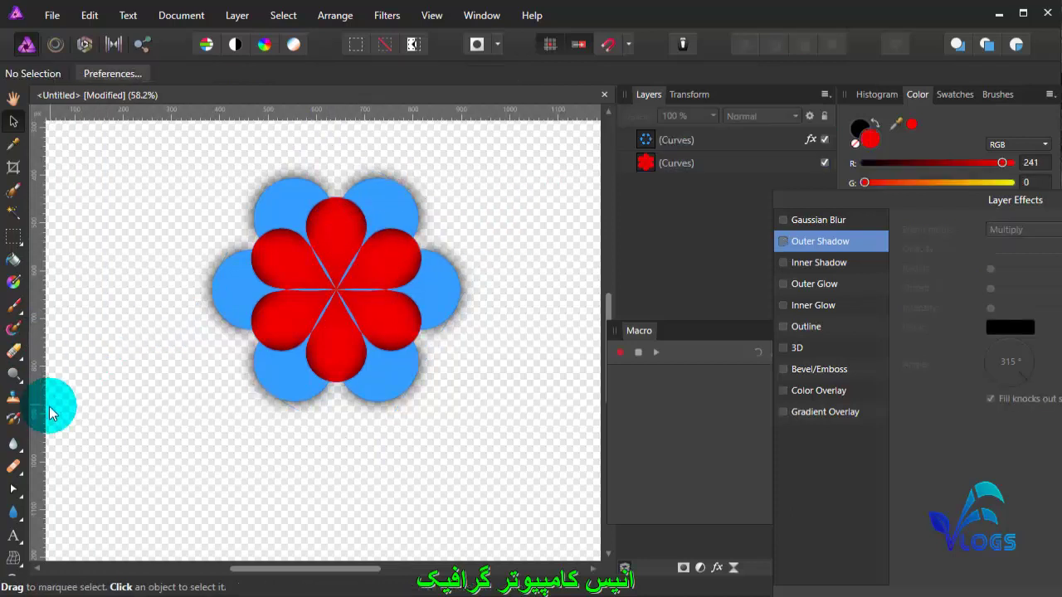
Draw a small tear on the bottom petal and send it behind both flowers
left_click(13, 512)
mouse_move(331, 372)
left_mouse_down()
mouse_move(355, 497)
mouse_move(362, 471)
left_mouse_up()
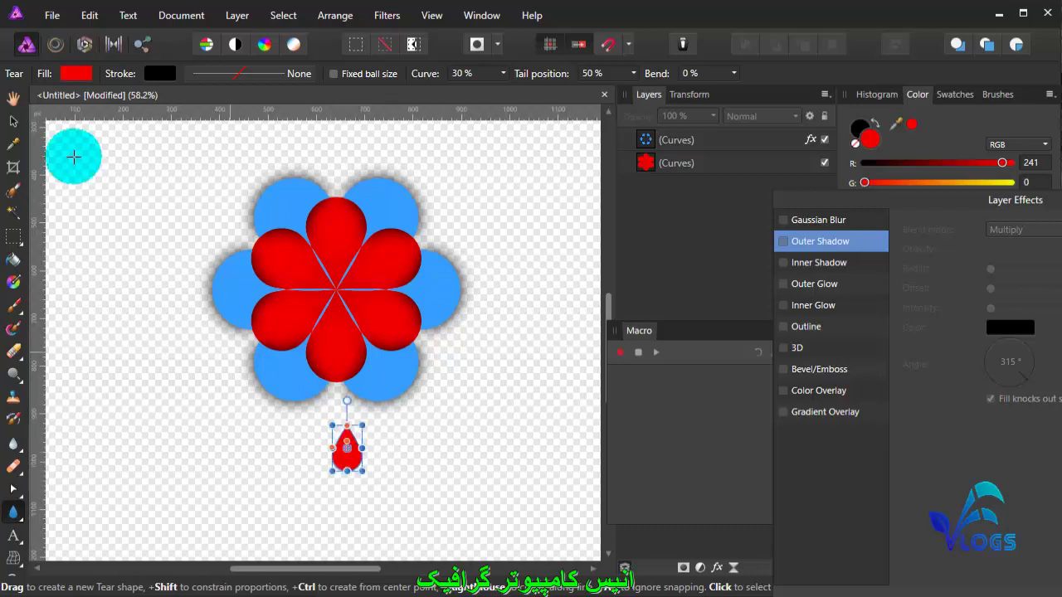
left_click(15, 126)
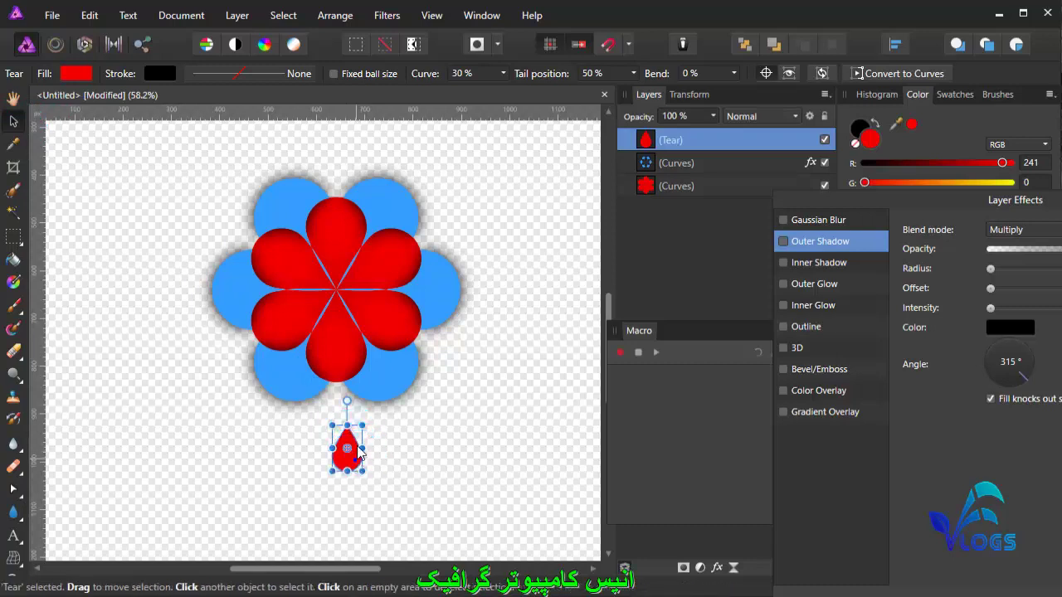
left_click_drag(358, 453, 345, 412)
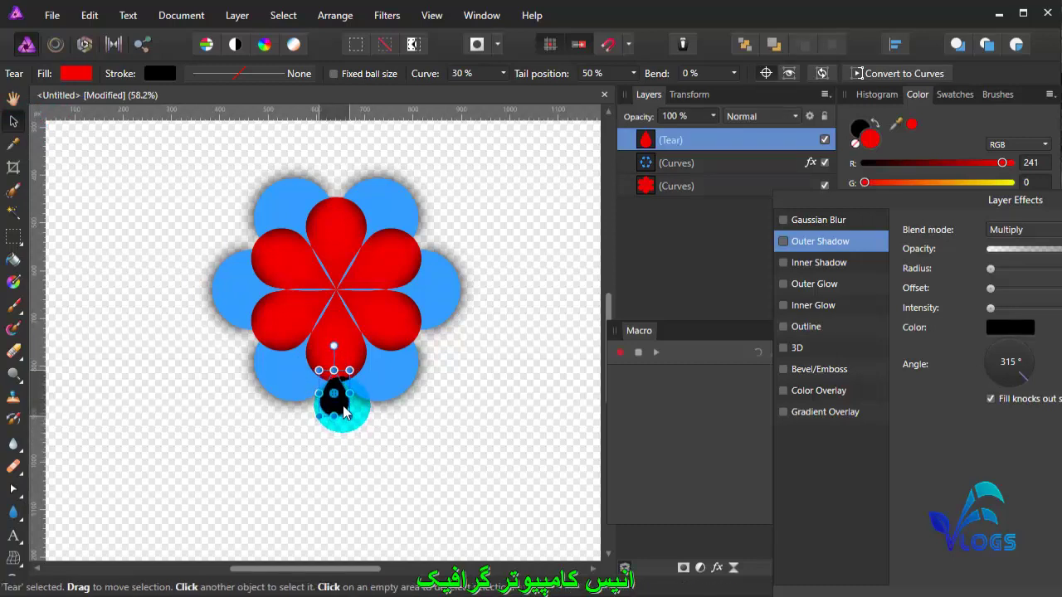
left_click_drag(345, 413, 345, 412)
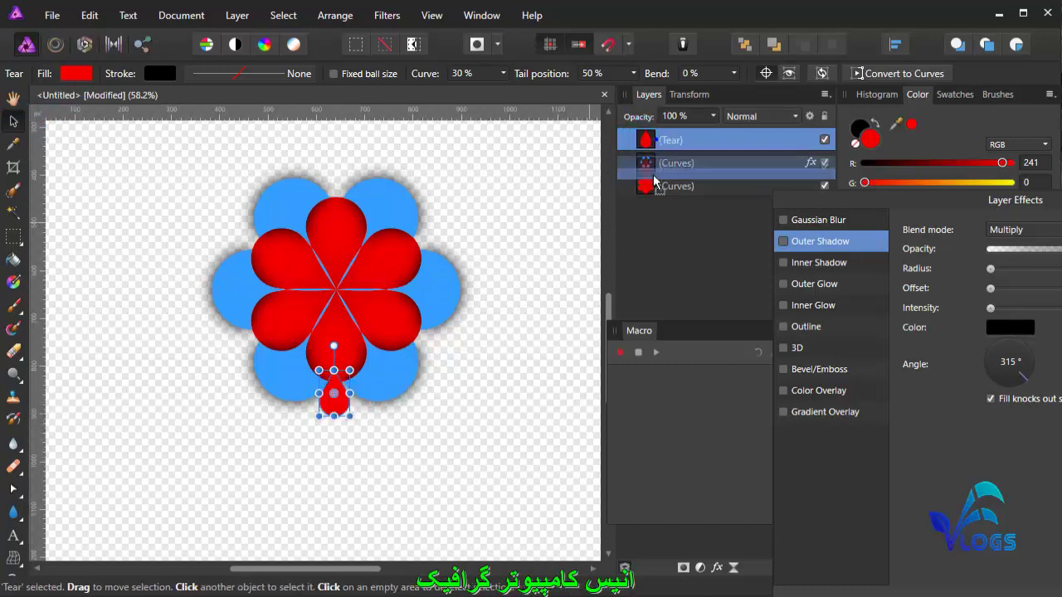
key("ctrl+shift+bracketleft")
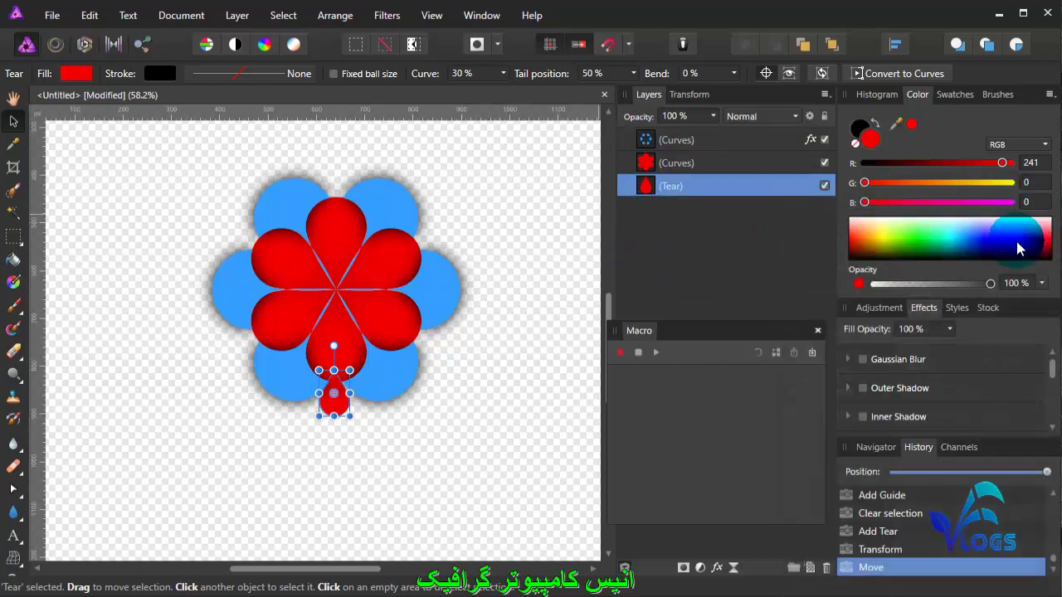
Fill the tear dark green, RGB 0/154/49
left_click(994, 244)
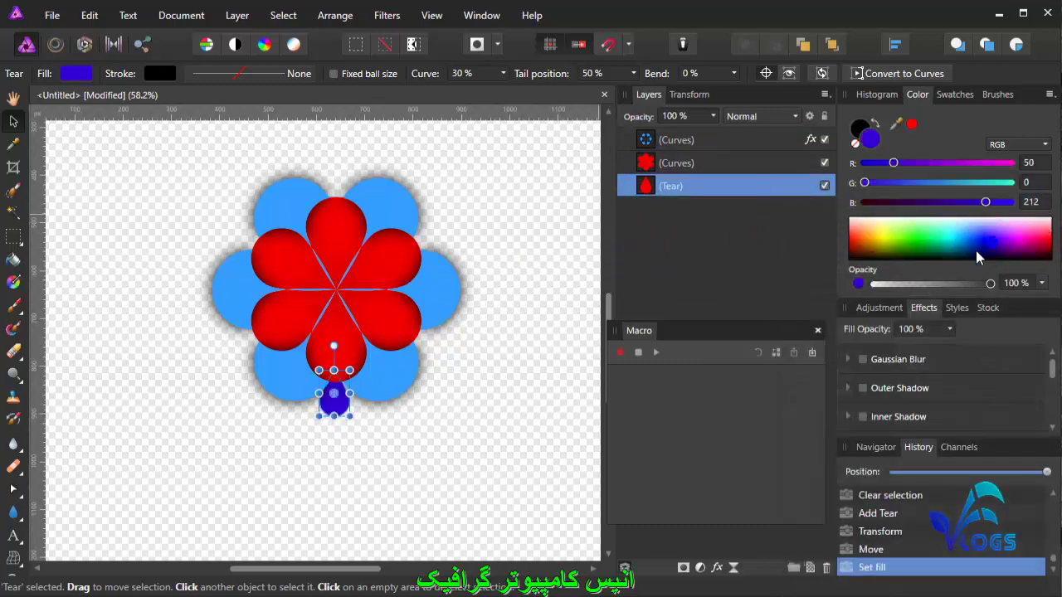
left_click(925, 240)
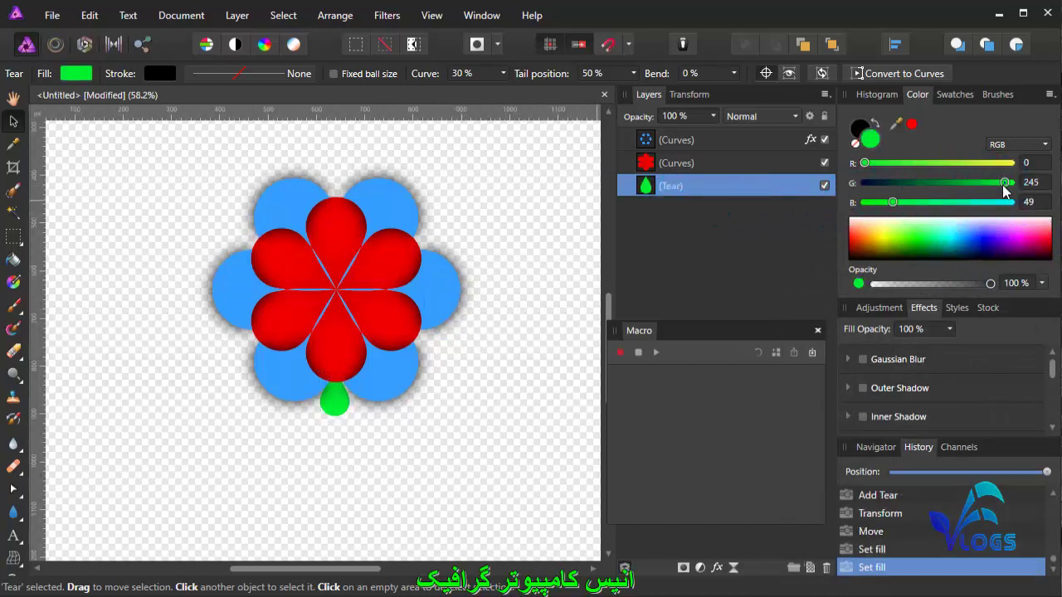
left_click_drag(1003, 184, 956, 183)
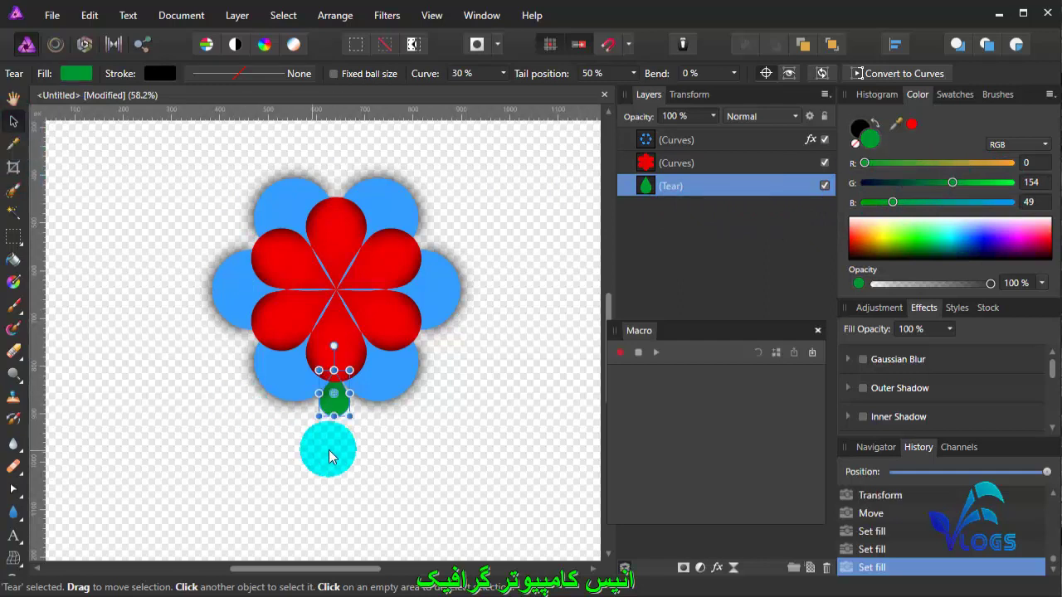
Zoom in, move the tear's rotation centre into the flower, and centre the tear
scroll(332, 452, "up", 2)
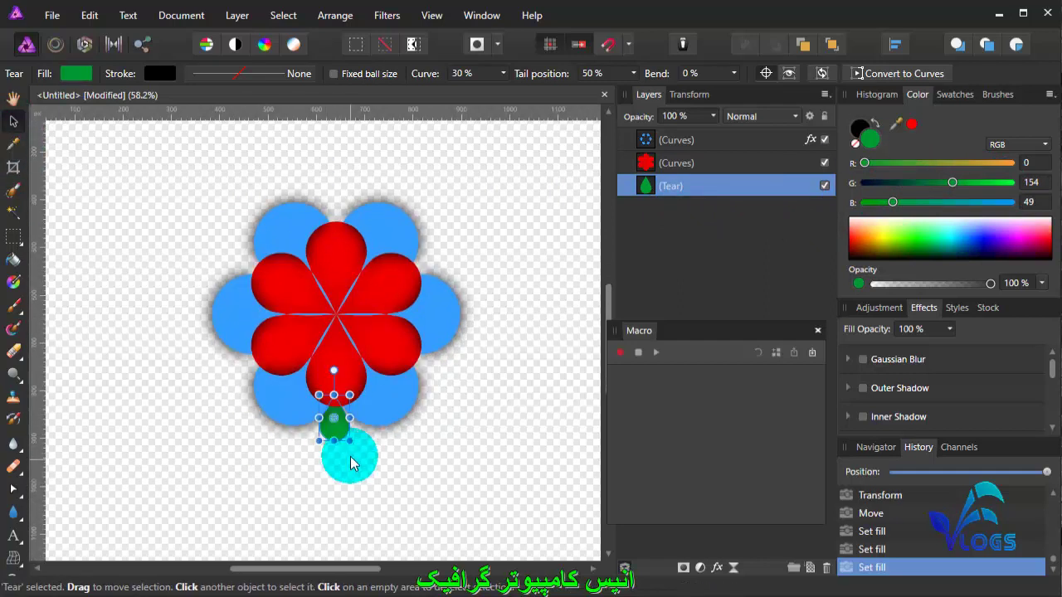
scroll(335, 434, "up", 3)
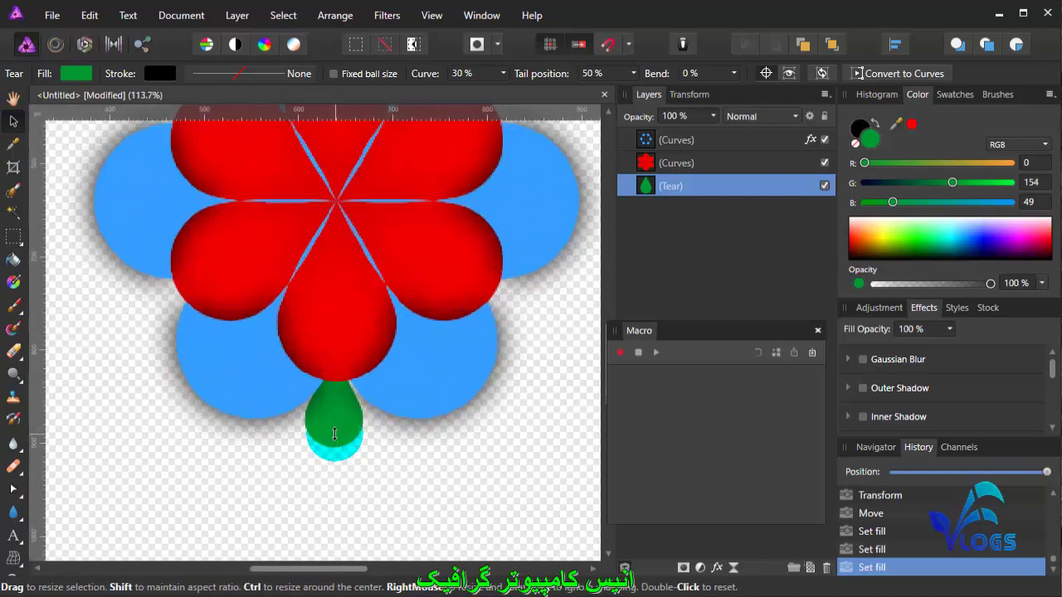
scroll(335, 434, "up", 2)
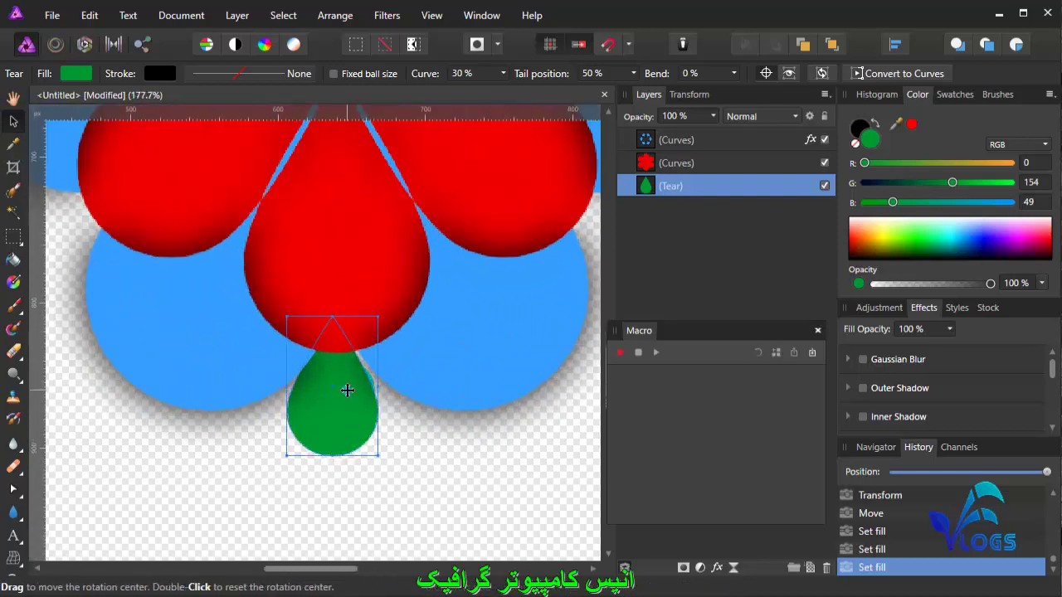
left_click_drag(351, 399, 339, 207)
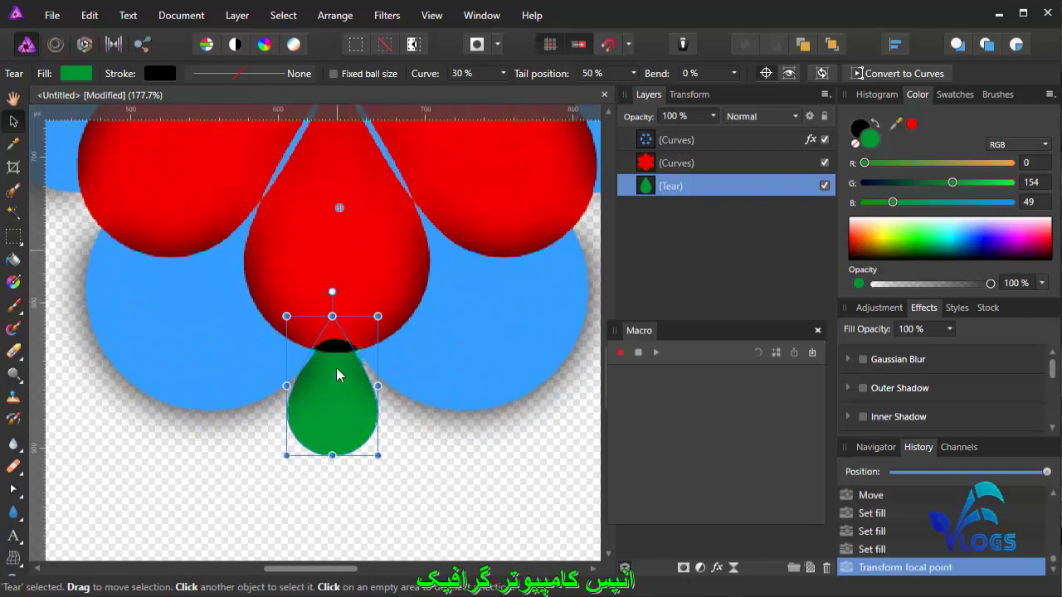
left_click_drag(345, 407, 341, 408)
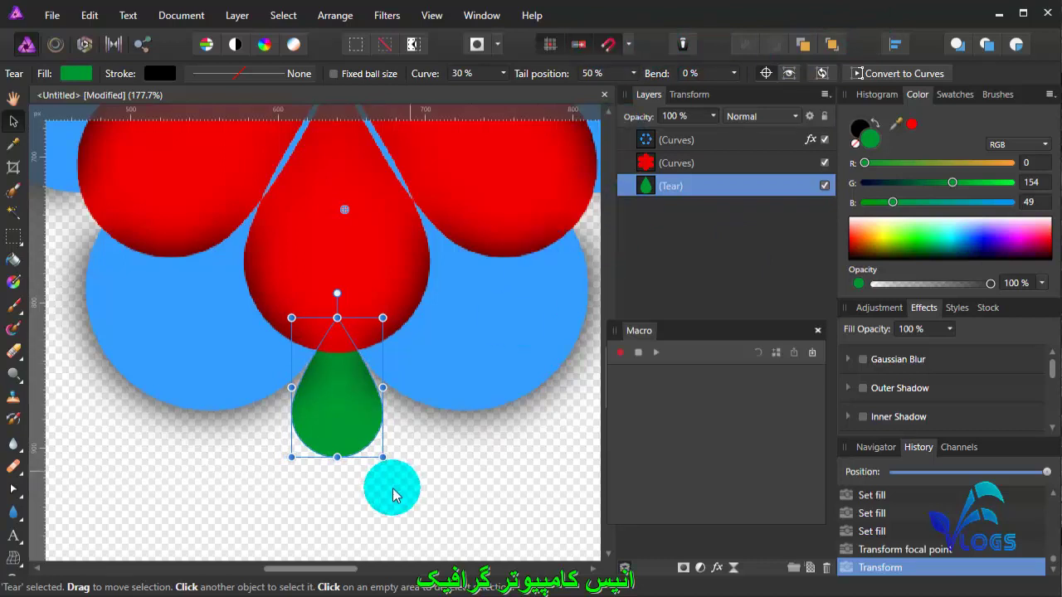
mouse_move(322, 410)
left_mouse_down()
mouse_move(335, 410)
mouse_move(317, 403)
left_mouse_up()
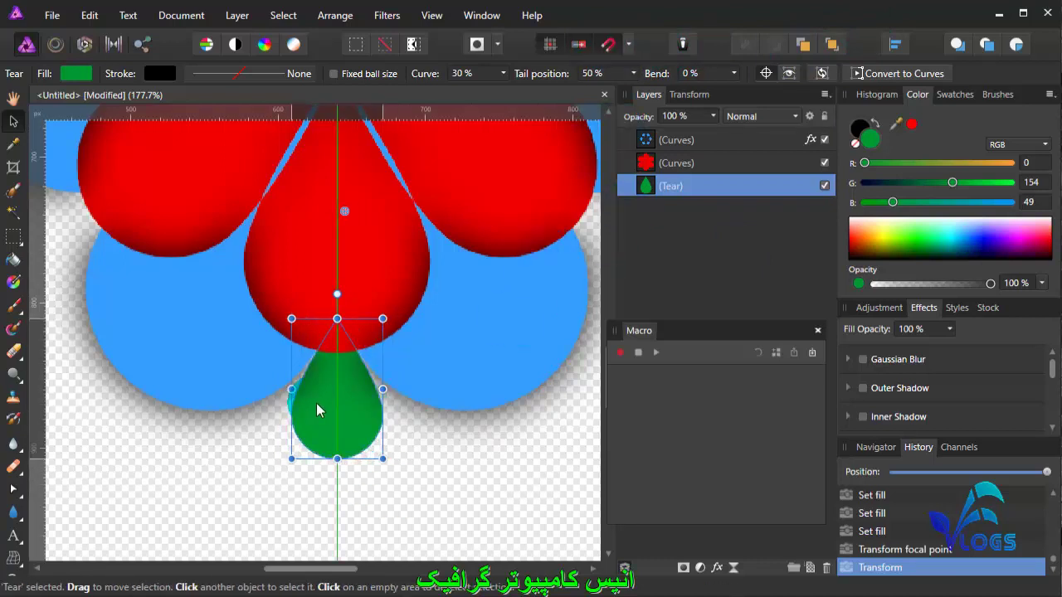
Stretch the tear taller and narrower and tuck it under the bottom petal
scroll(347, 340, "down", 2)
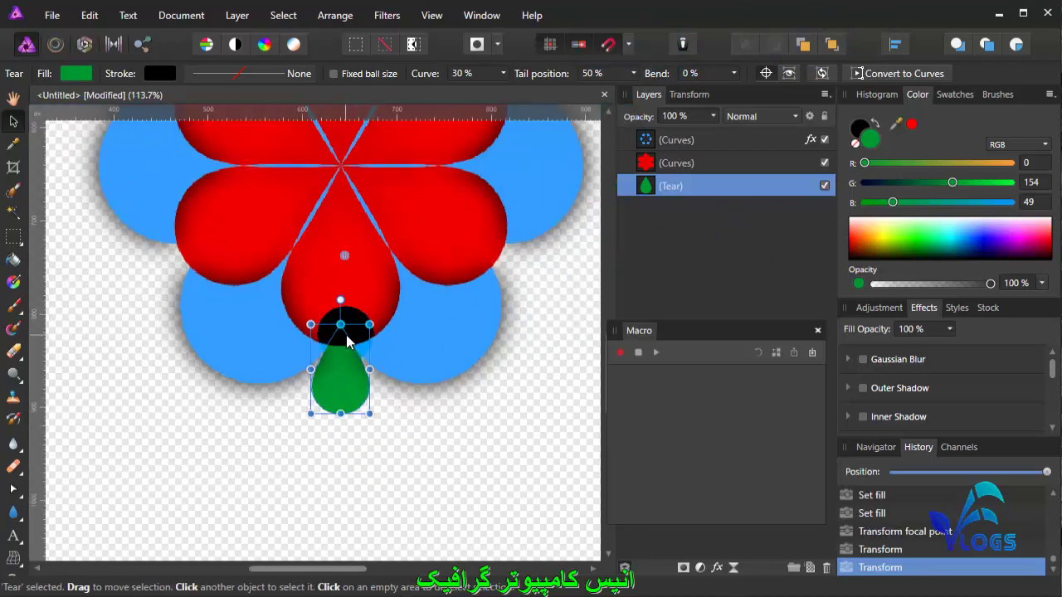
left_click_drag(329, 359, 353, 347)
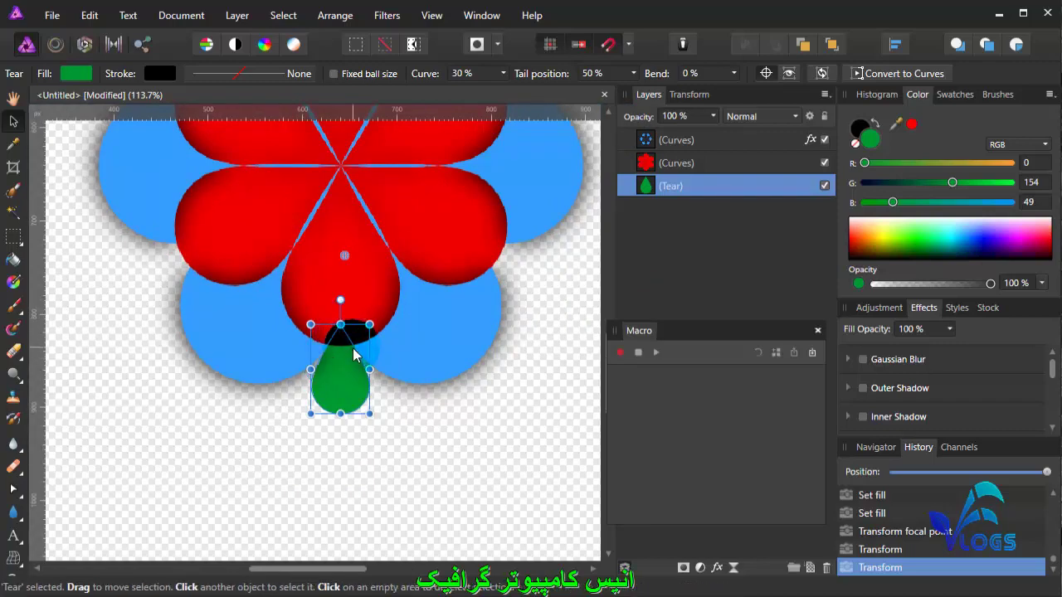
scroll(356, 350, "down", 2)
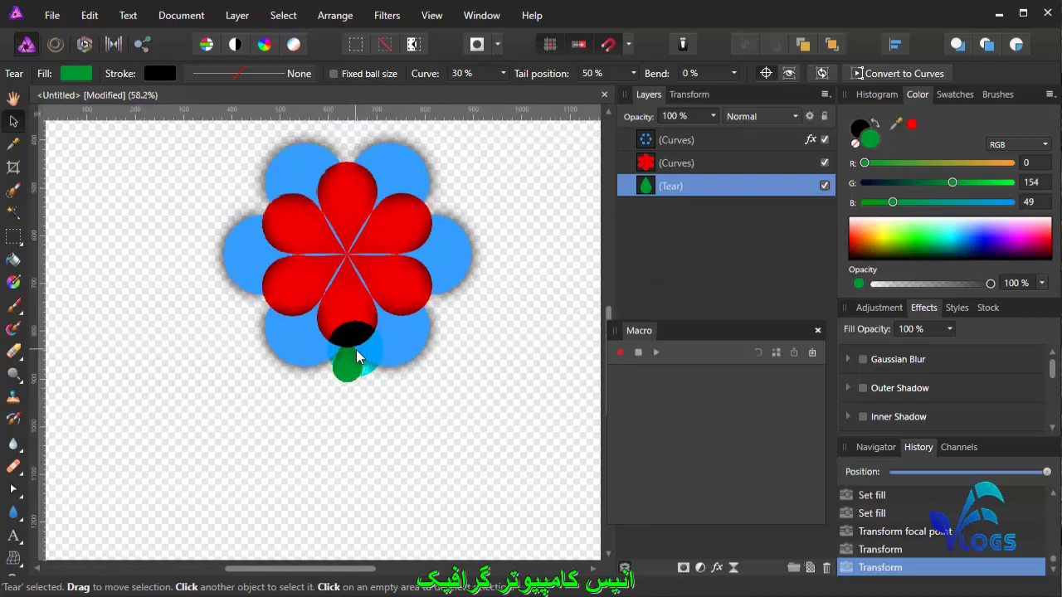
left_click_drag(356, 349, 345, 383)
left_click_drag(347, 383, 352, 408)
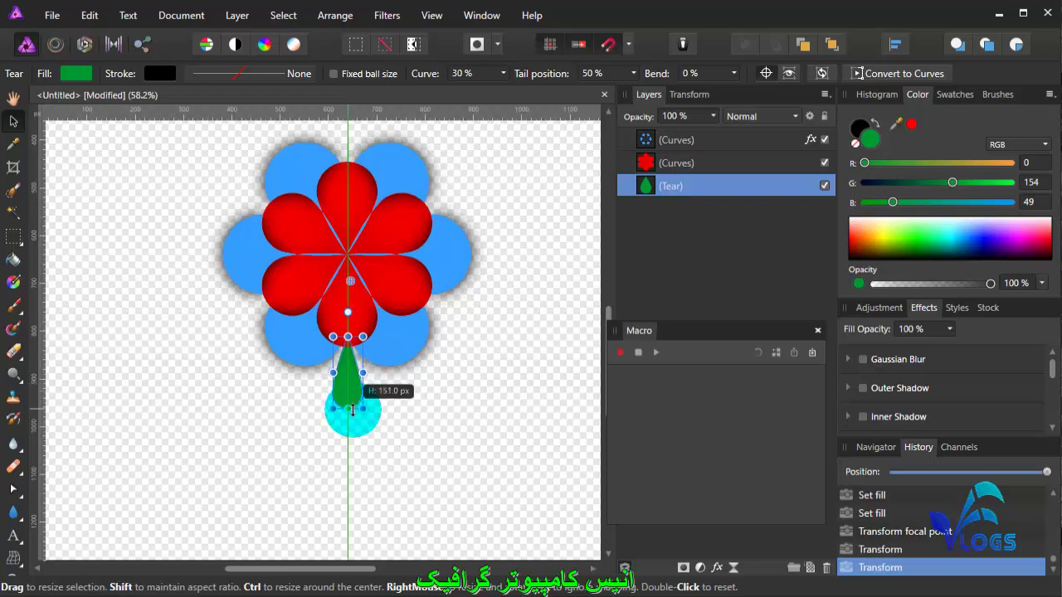
left_click_drag(352, 409, 352, 409)
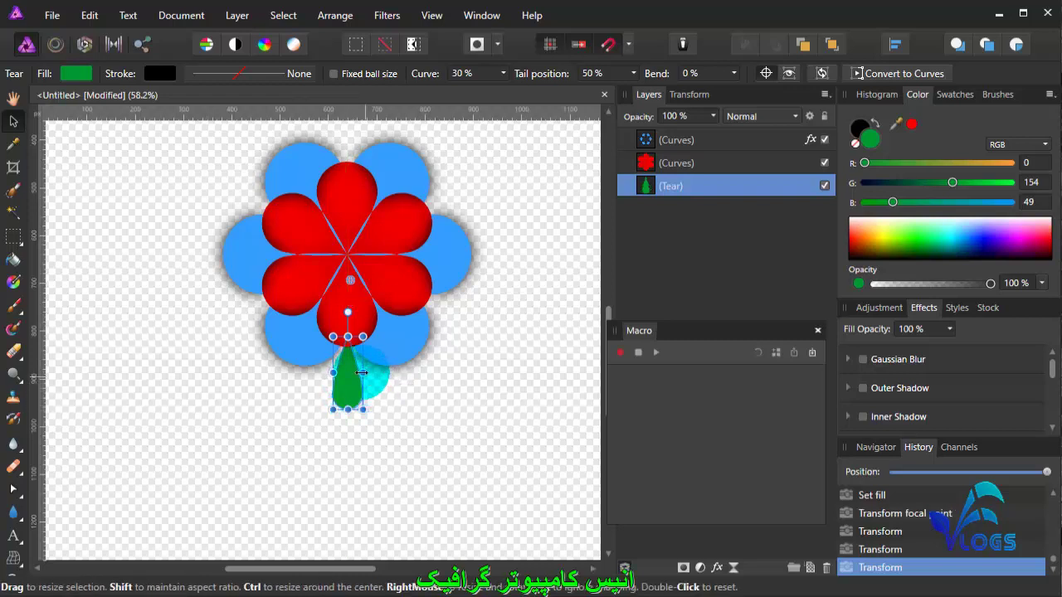
left_click_drag(363, 372, 400, 377)
scroll(362, 391, "up", 3)
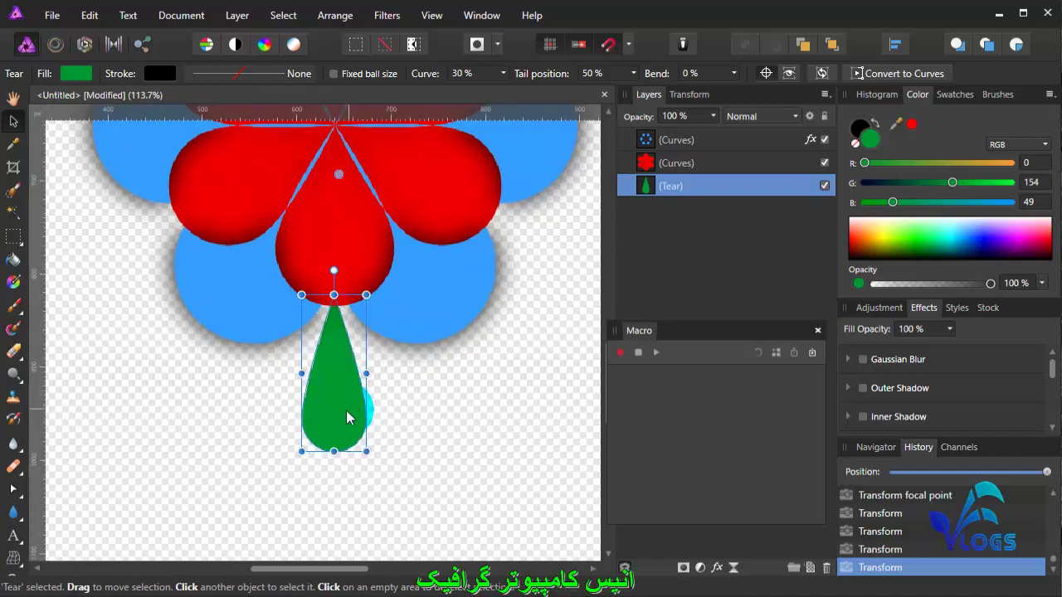
left_click_drag(347, 417, 346, 367)
scroll(385, 349, "down", 3)
scroll(385, 348, "down", 2)
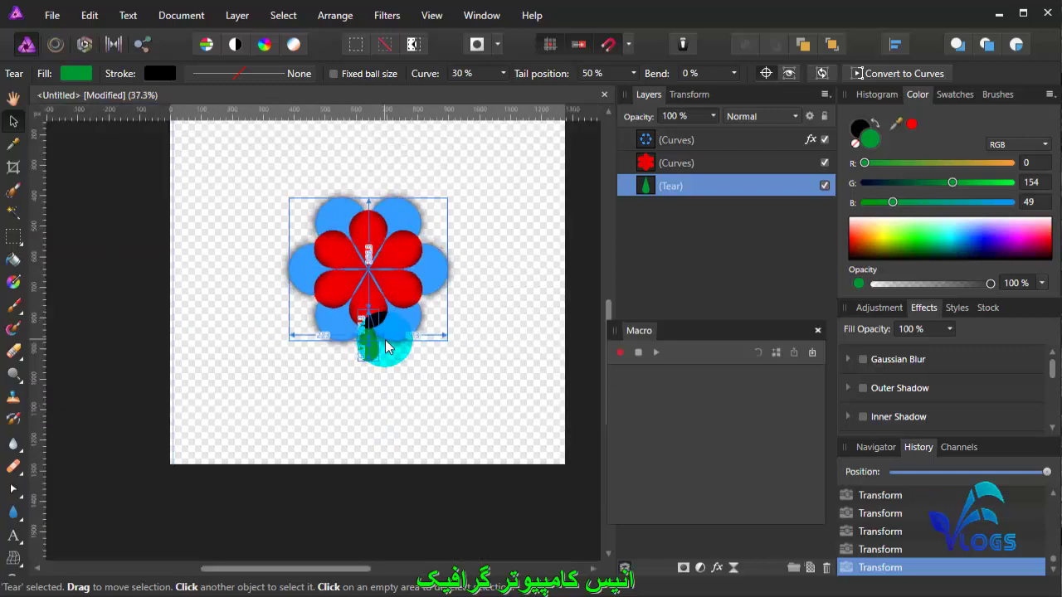
Start a macro recording, then select and duplicate the Tear layer
left_click_drag(645, 163, 649, 191)
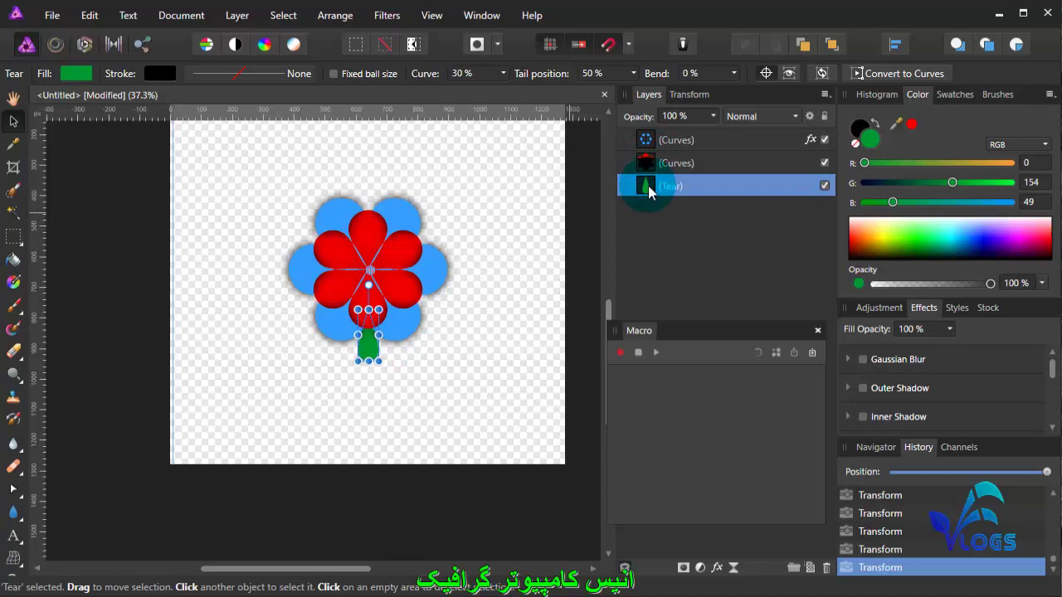
left_click(619, 355)
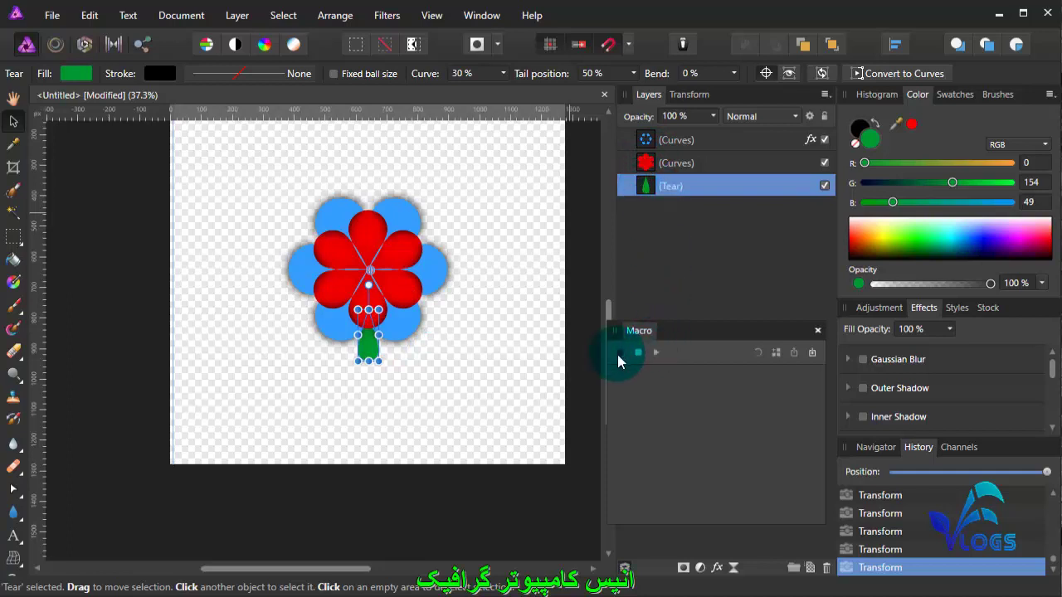
left_click(620, 357)
left_click(662, 192)
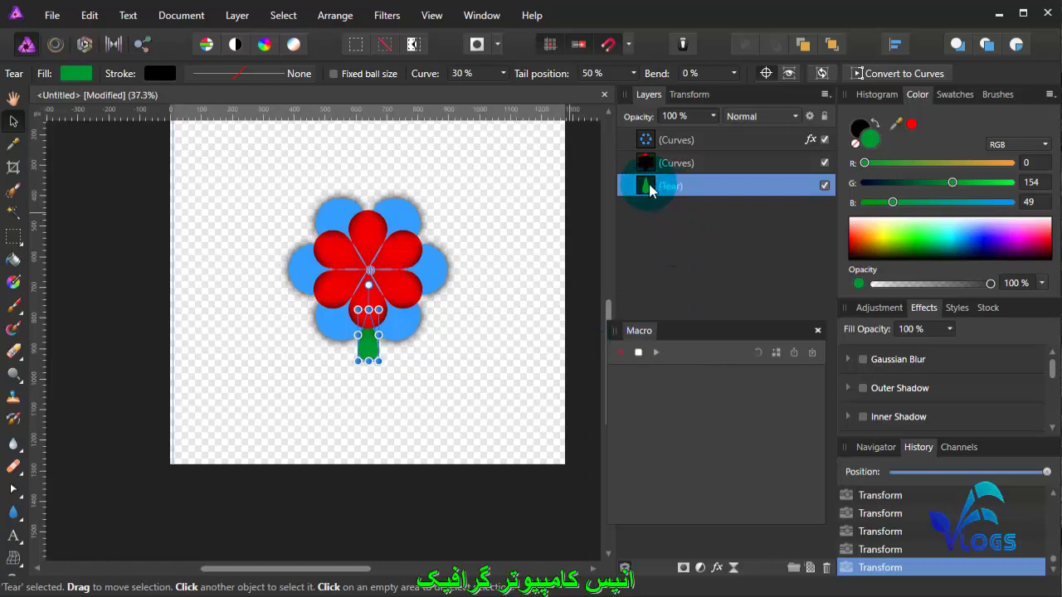
key("ctrl+j")
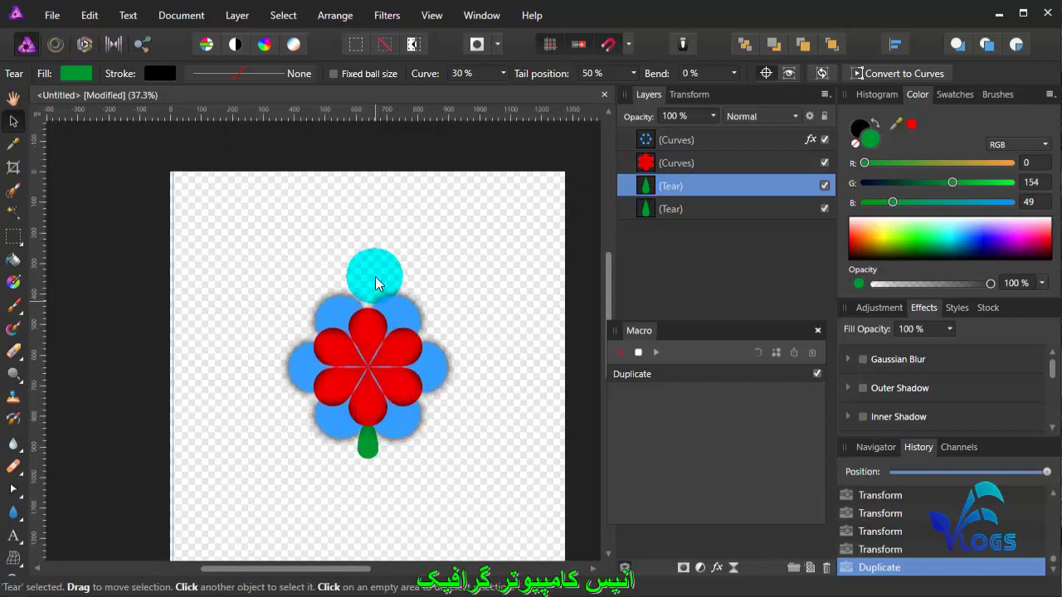
Pivot the leaf copy on the flower centre, set rotation to -60°, and stop recording
mouse_move(376, 272)
left_mouse_down()
mouse_move(355, 437)
mouse_move(364, 434)
mouse_move(359, 508)
left_mouse_up()
scroll(375, 329, "up", 3)
scroll(372, 390, "down", 3)
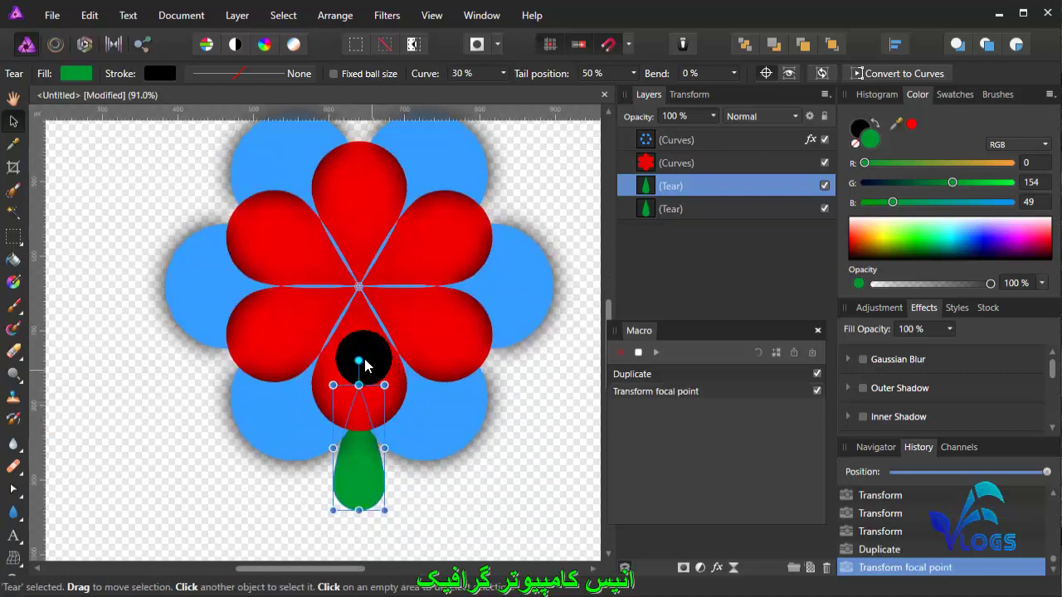
mouse_move(359, 362)
left_mouse_down()
mouse_move(307, 357)
mouse_move(293, 323)
left_mouse_up()
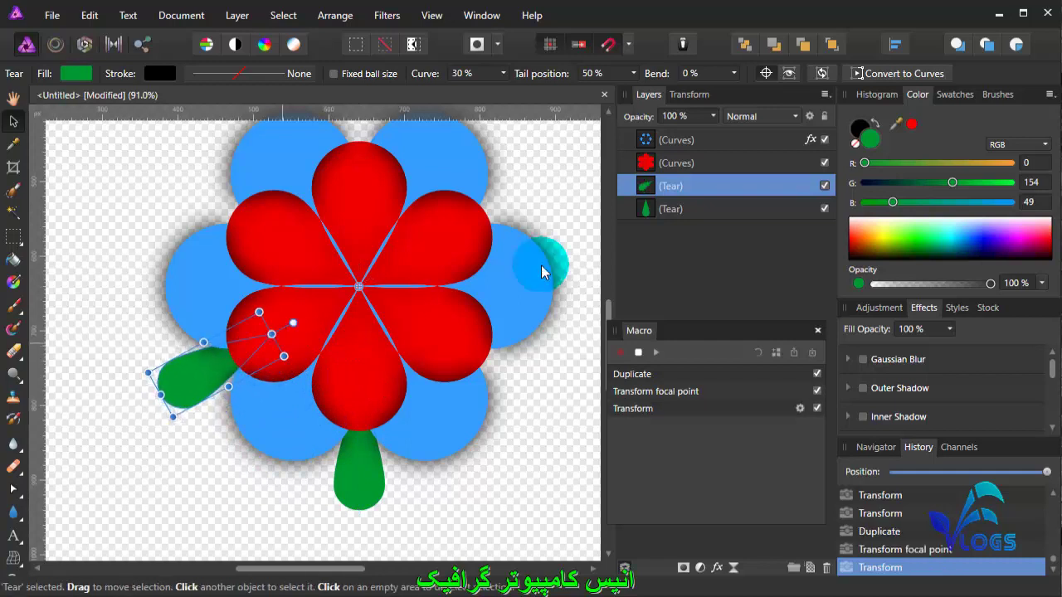
left_click(689, 95)
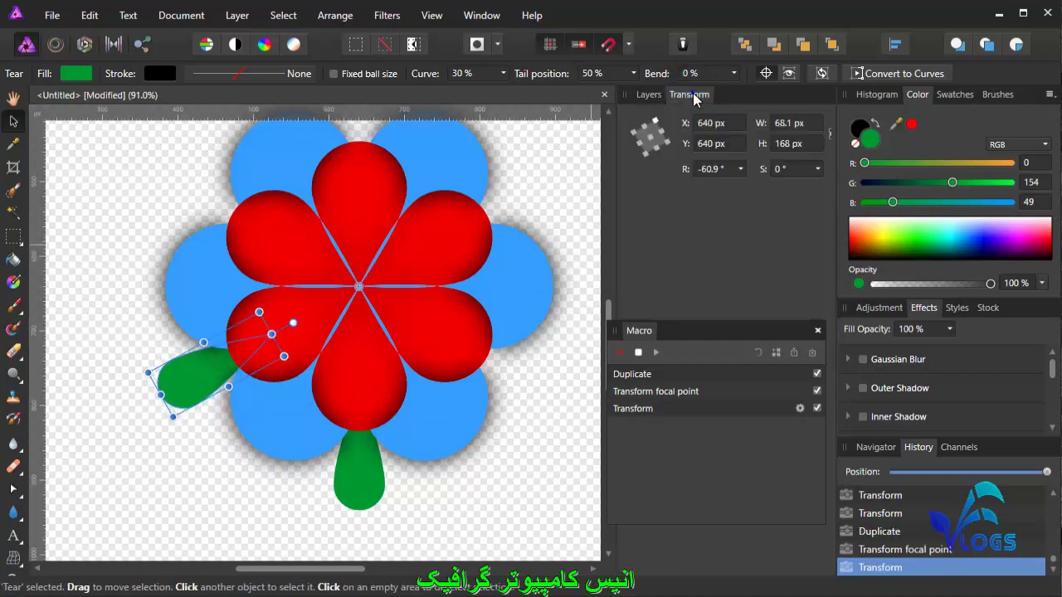
left_click(710, 170)
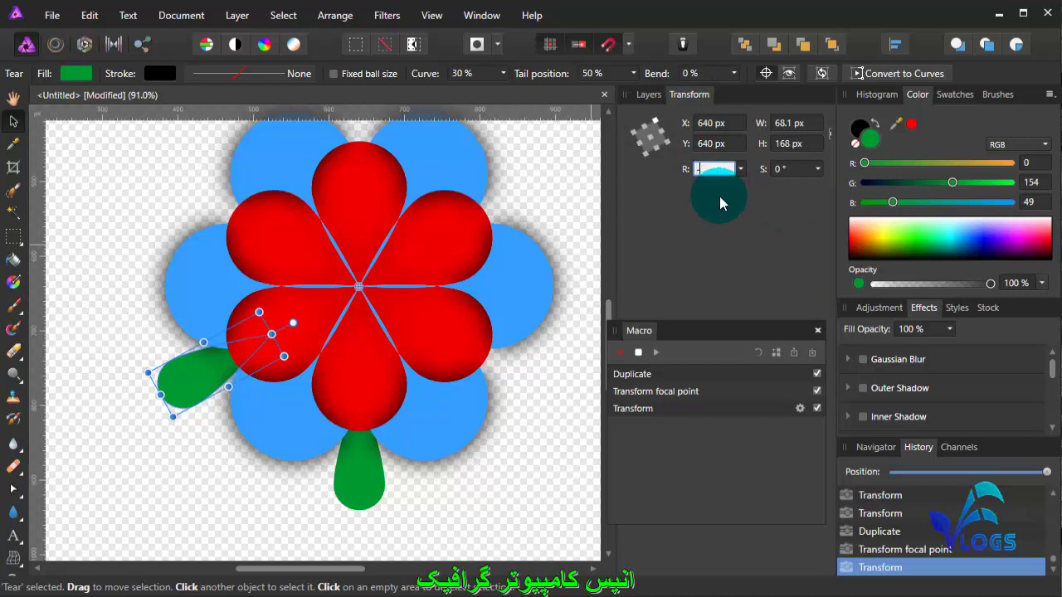
type("-60")
key("Return")
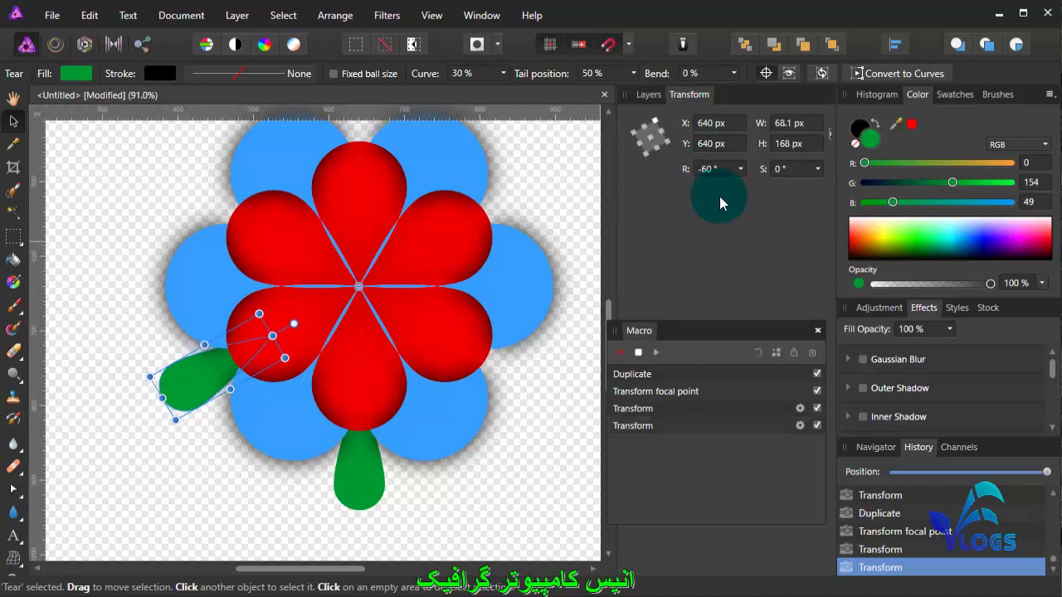
left_click(639, 353)
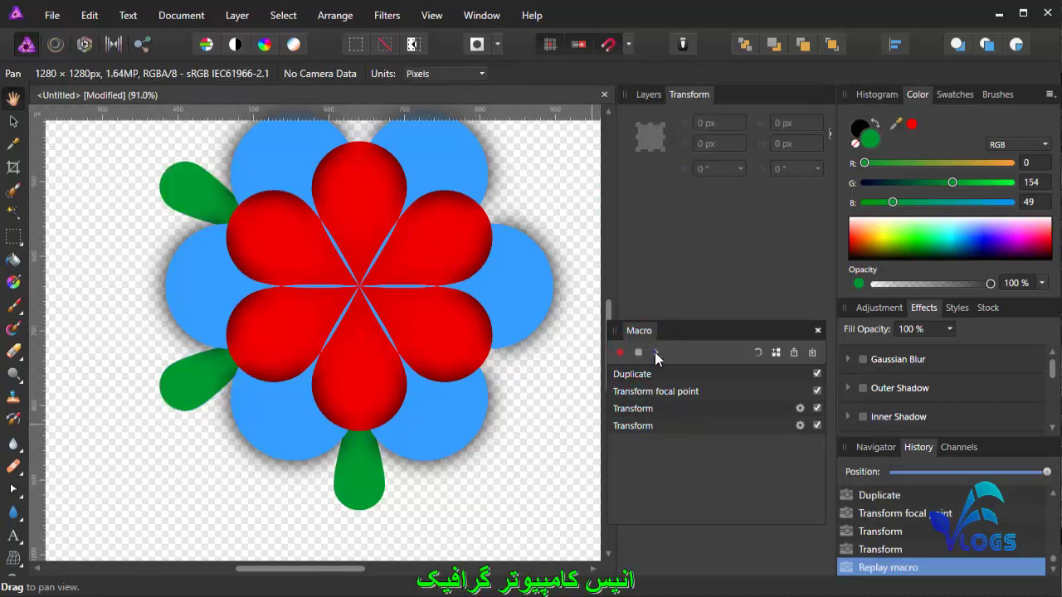
Replay the rotation macro until six leaves surround the flower, then clear the macro
left_click(655, 355)
left_click(655, 353)
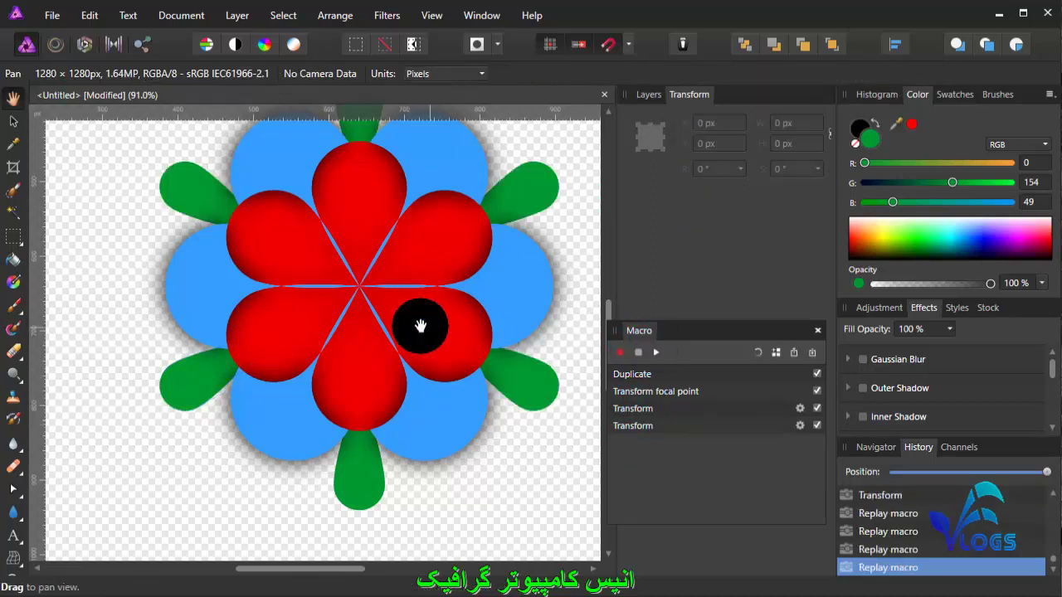
scroll(419, 325, "down", 1)
scroll(415, 315, "down", 1)
scroll(403, 282, "down", 1)
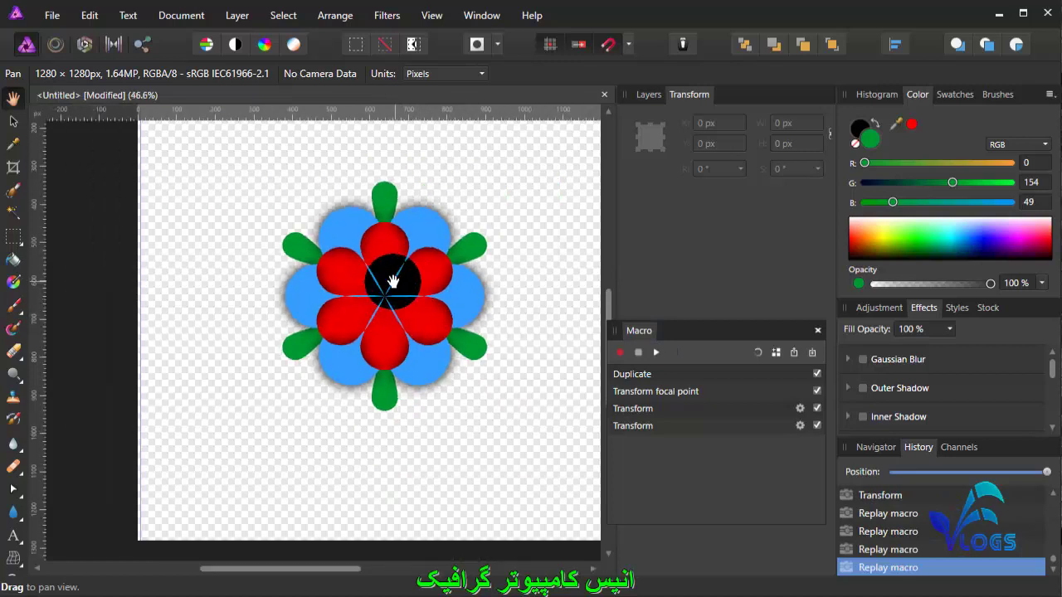
left_click(774, 448)
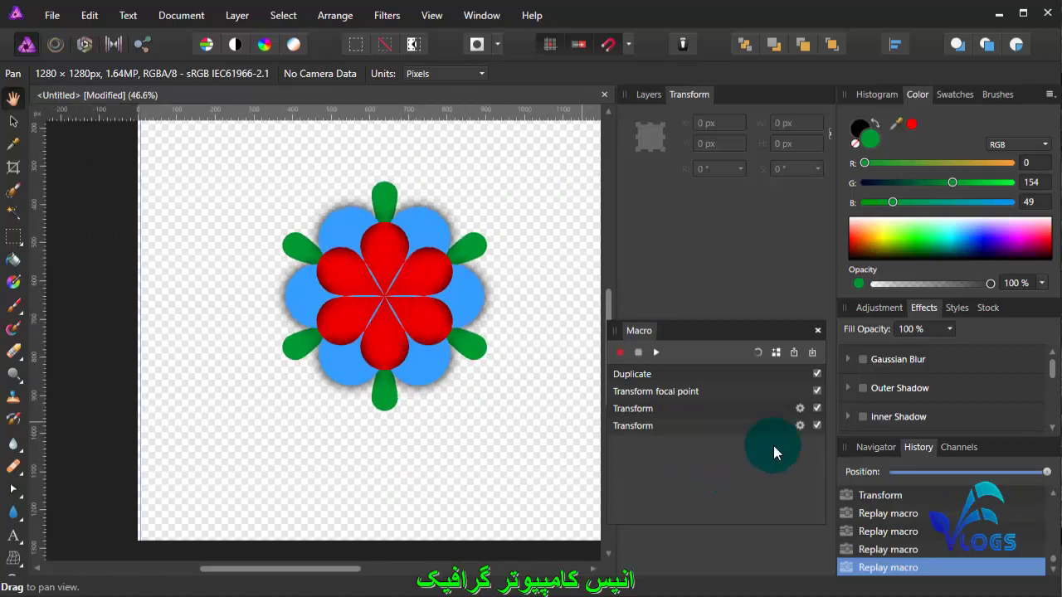
left_click(756, 353)
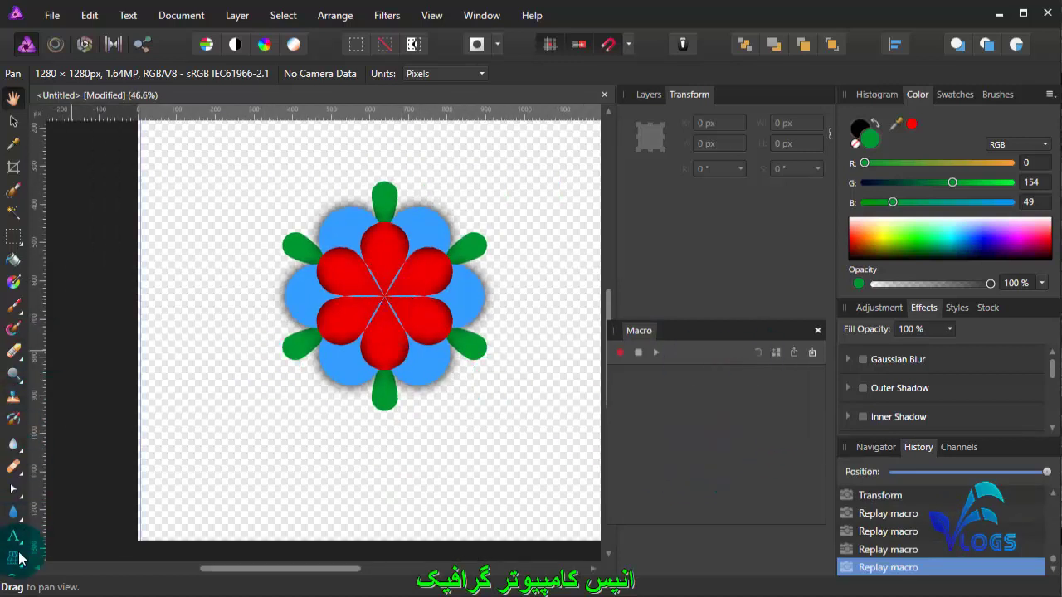
Draw a 68.1 px circle below the bottom leaf, pivoting on the flower centre, filled orange (212/78/0)
left_click(14, 513)
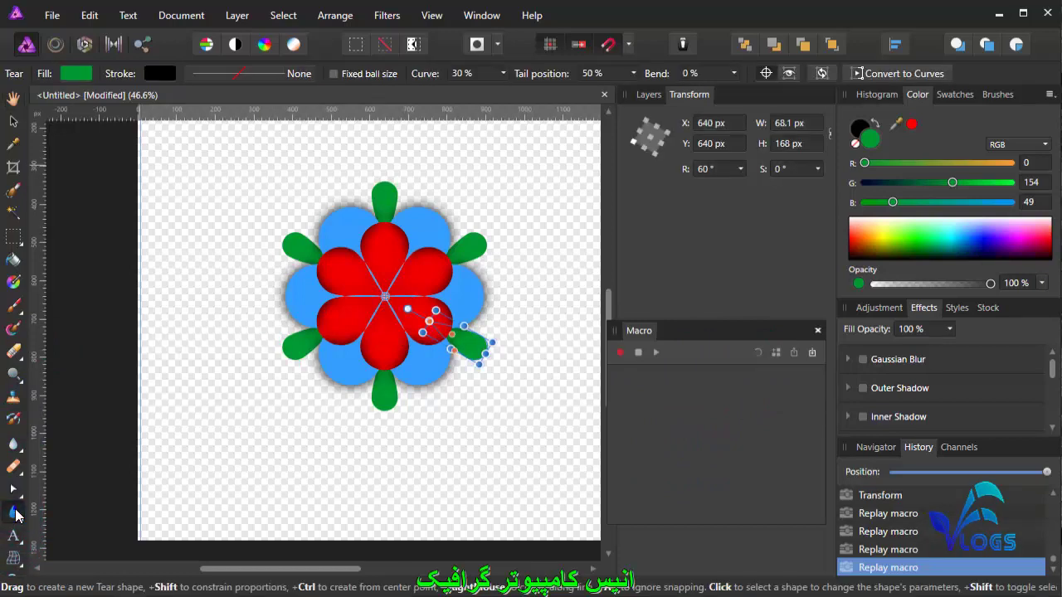
left_click(17, 516)
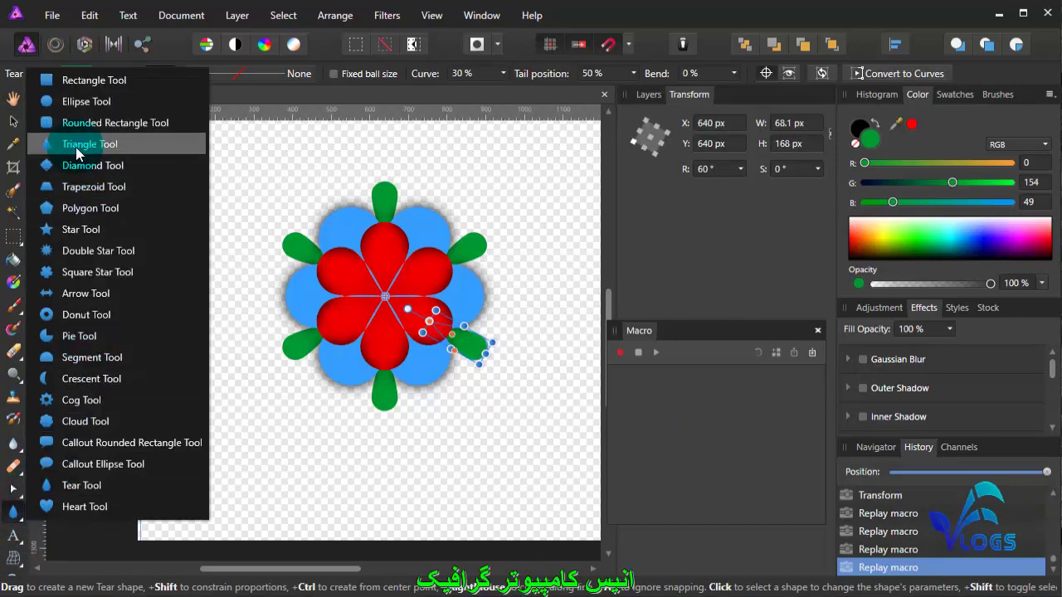
left_click(73, 101)
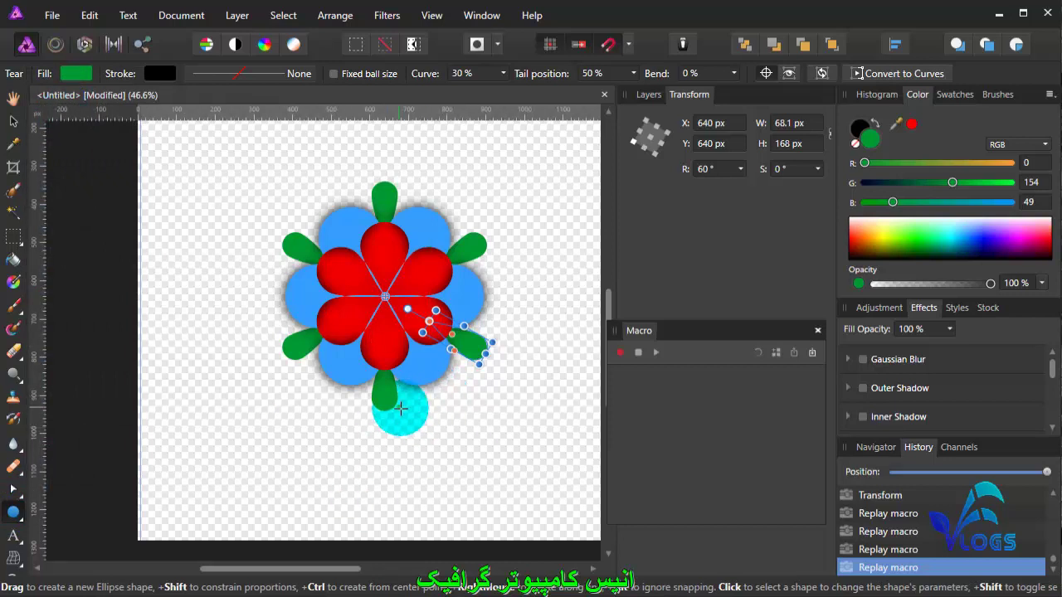
left_click_drag(384, 422, 402, 438)
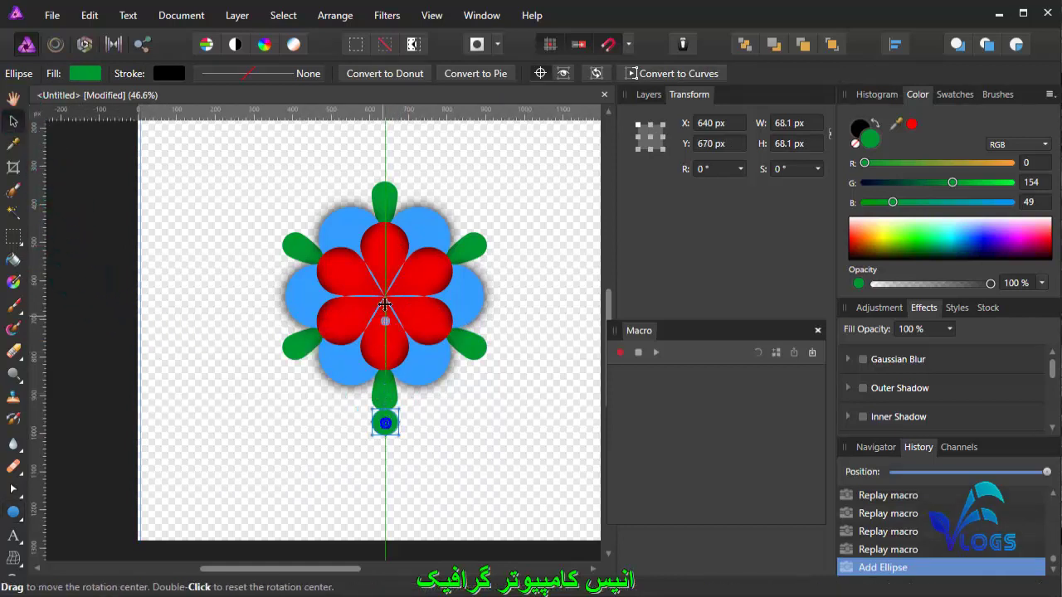
left_click_drag(385, 305, 385, 296)
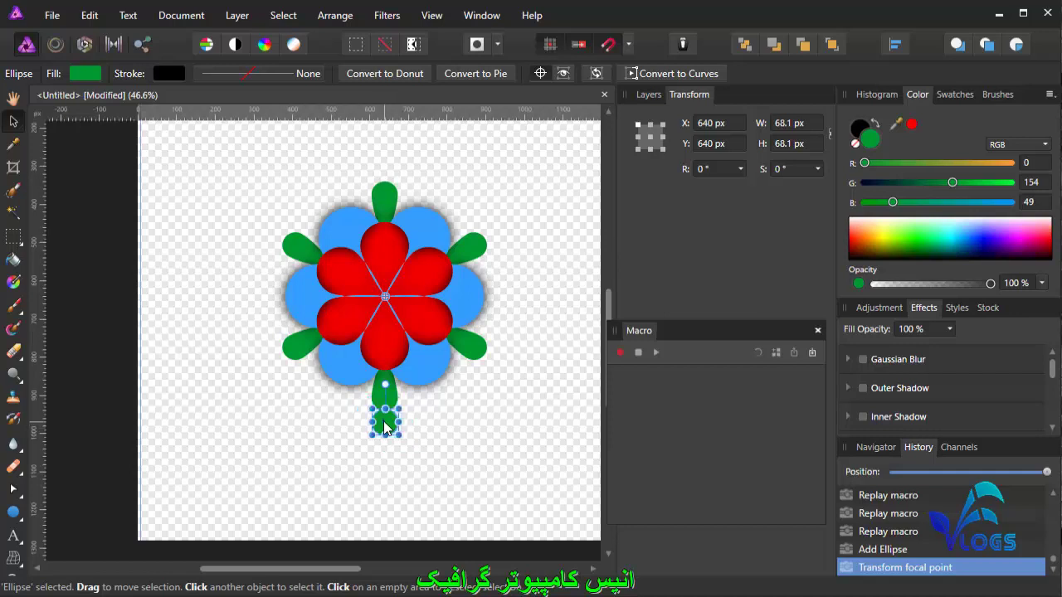
mouse_move(385, 425)
left_mouse_down()
mouse_move(385, 438)
mouse_move(385, 297)
left_mouse_up()
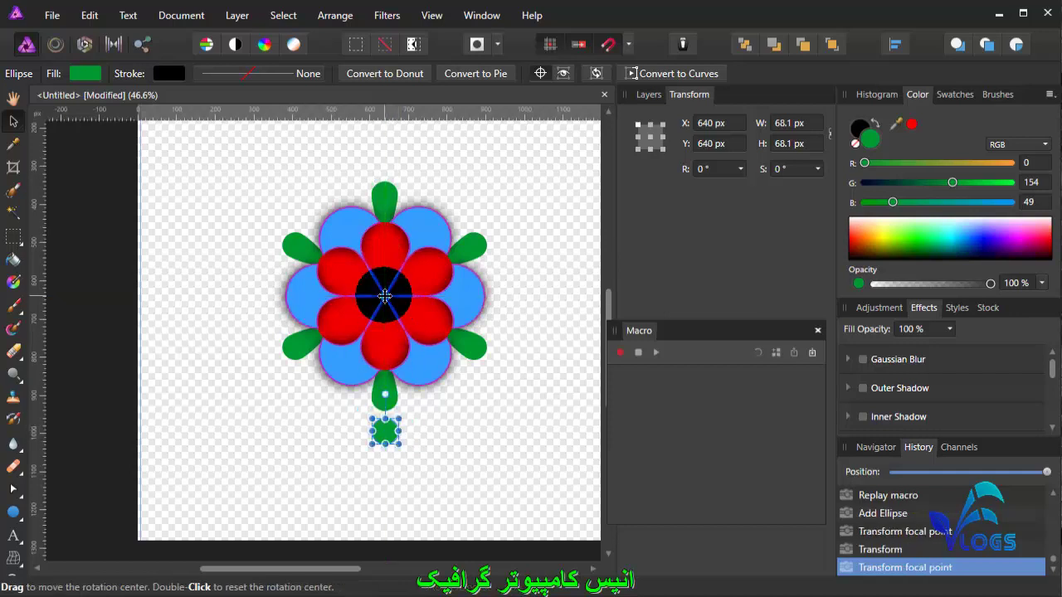
left_click(862, 246)
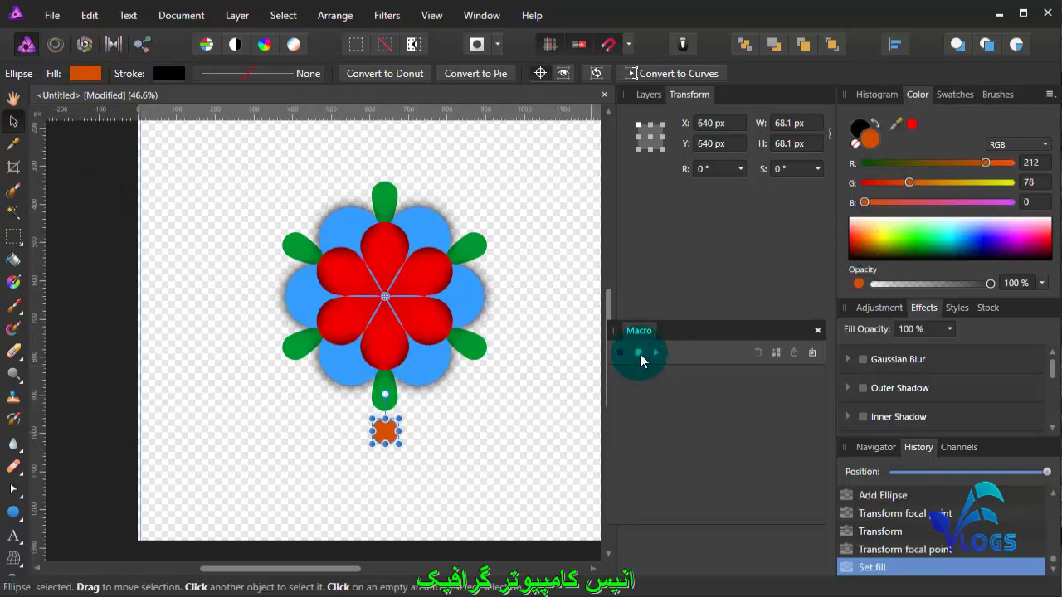
Float the Macro panel and move the Ellipse layer to the bottom of the stack
left_click(648, 94)
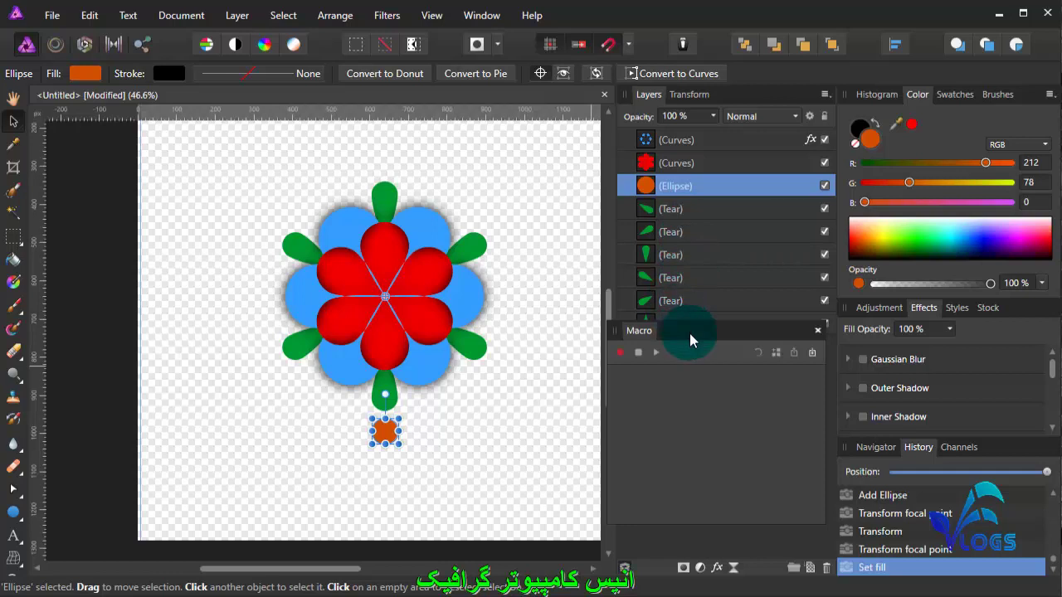
mouse_move(690, 332)
left_mouse_down()
mouse_move(771, 396)
mouse_move(127, 346)
left_mouse_up()
left_click(670, 189)
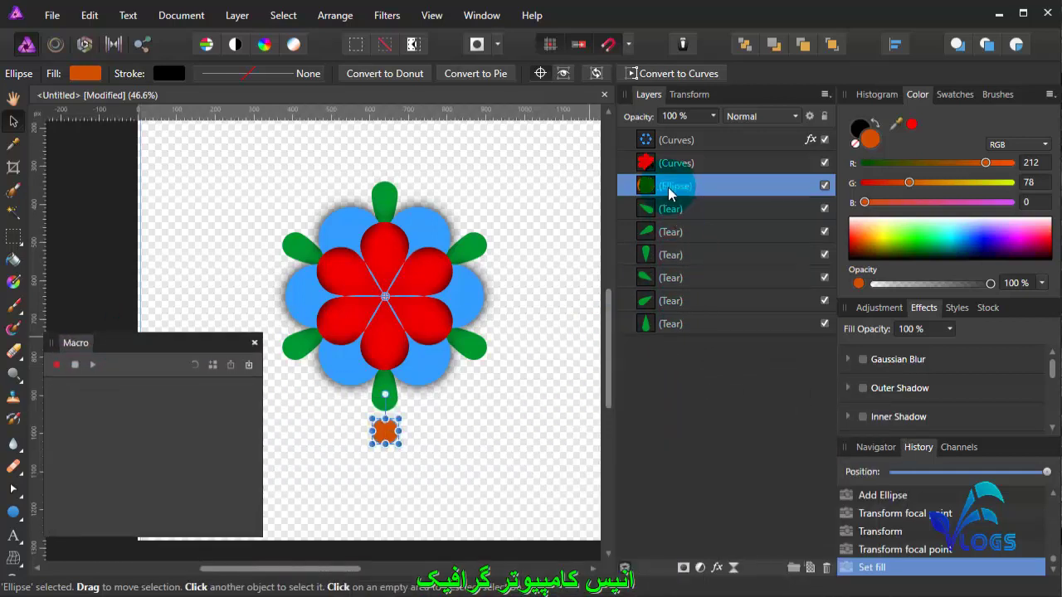
left_click_drag(670, 189, 679, 391)
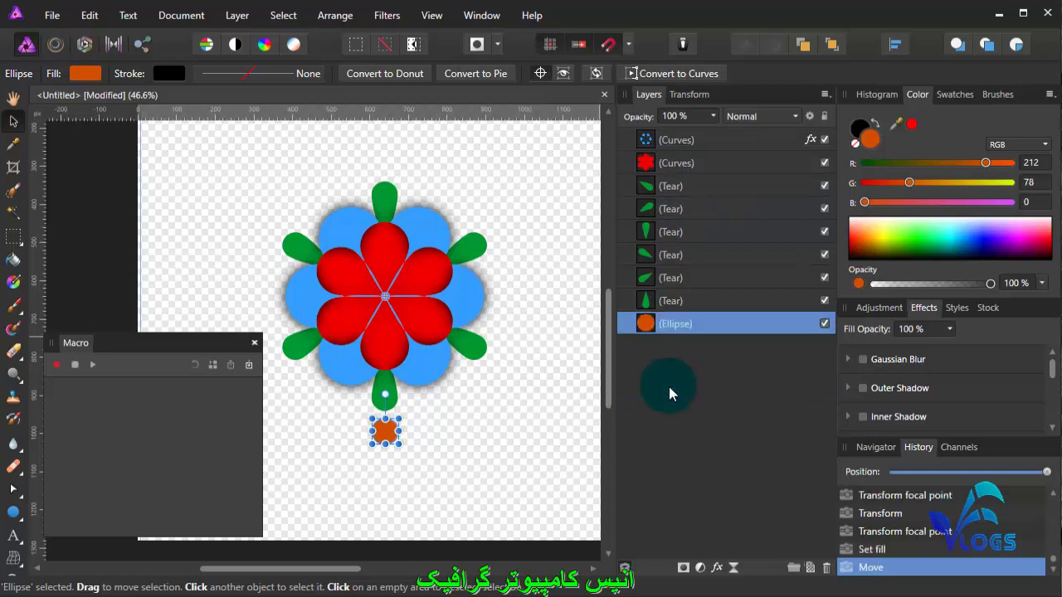
Reposition the floating Macro panel and start recording a new macro
left_click(70, 371)
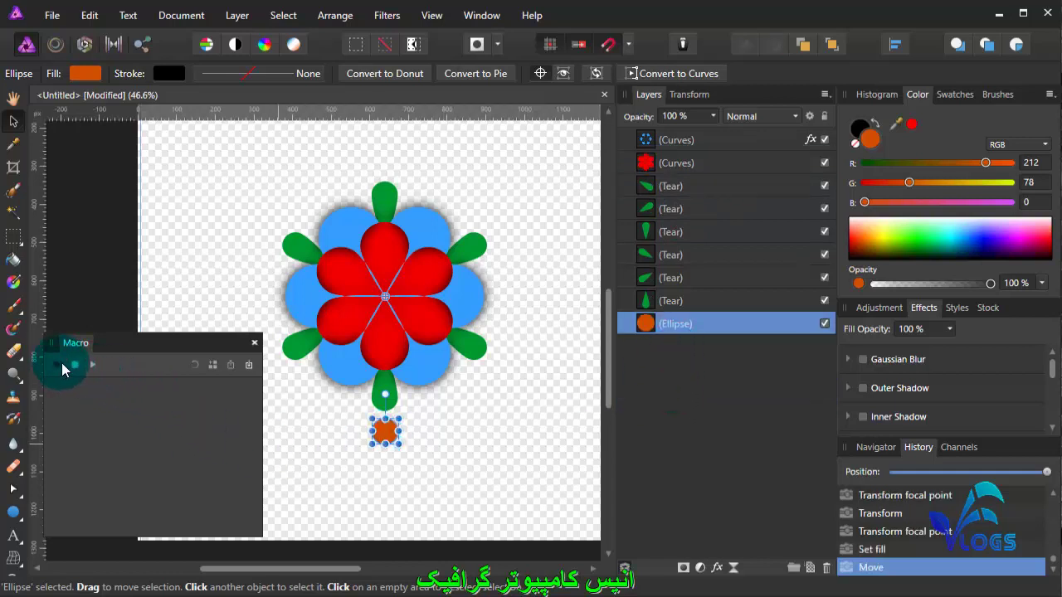
left_click_drag(118, 340, 137, 329)
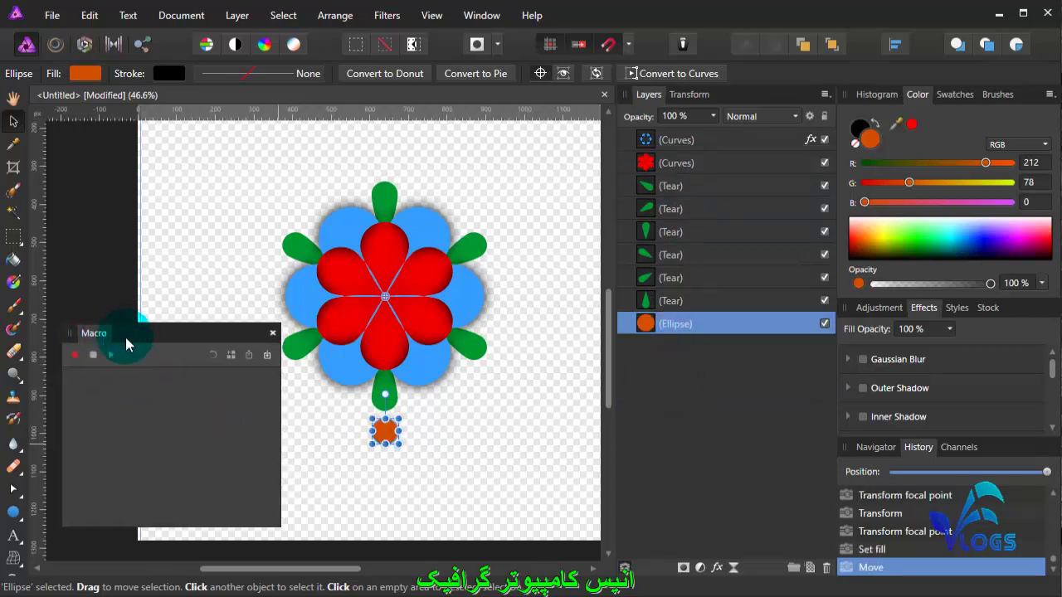
left_click(75, 357)
left_click(661, 328)
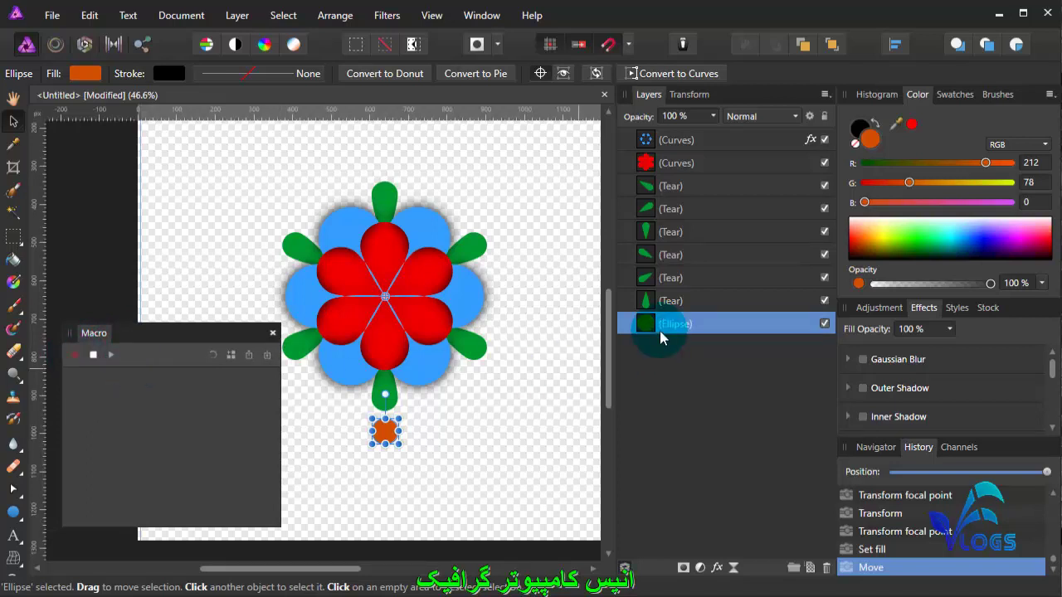
Record duplicating the orange circle and rotating the copy 30° about the flower centre, then stop recording
key("ctrl+j")
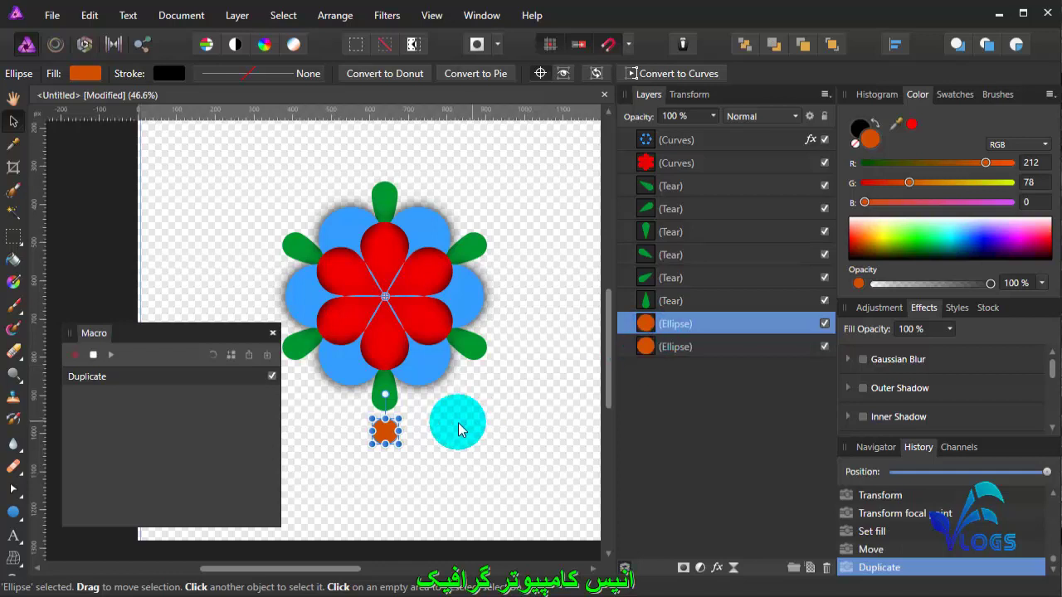
left_click_drag(384, 395, 415, 389)
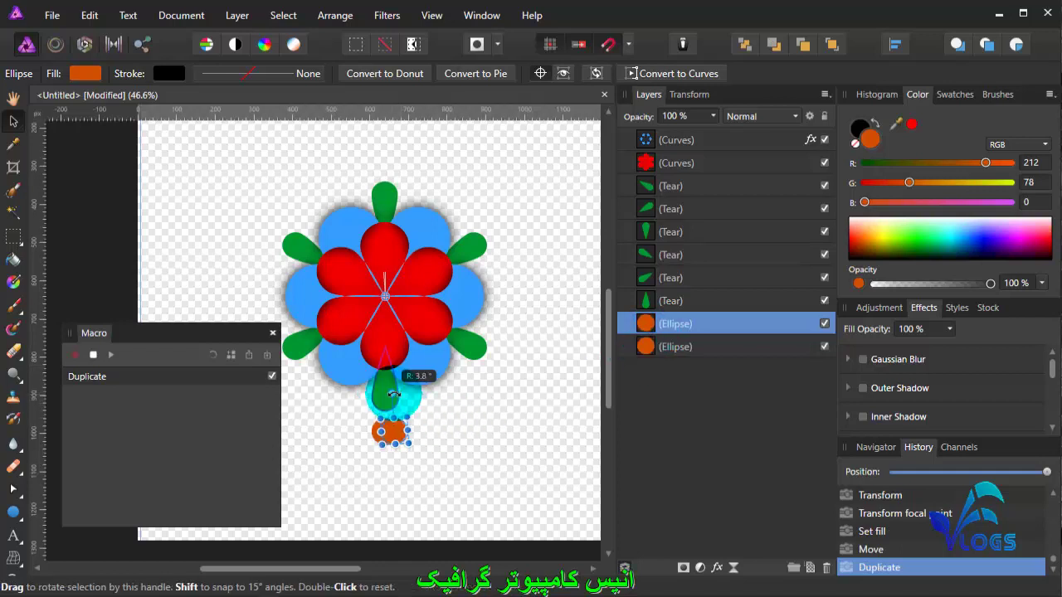
left_click(689, 95)
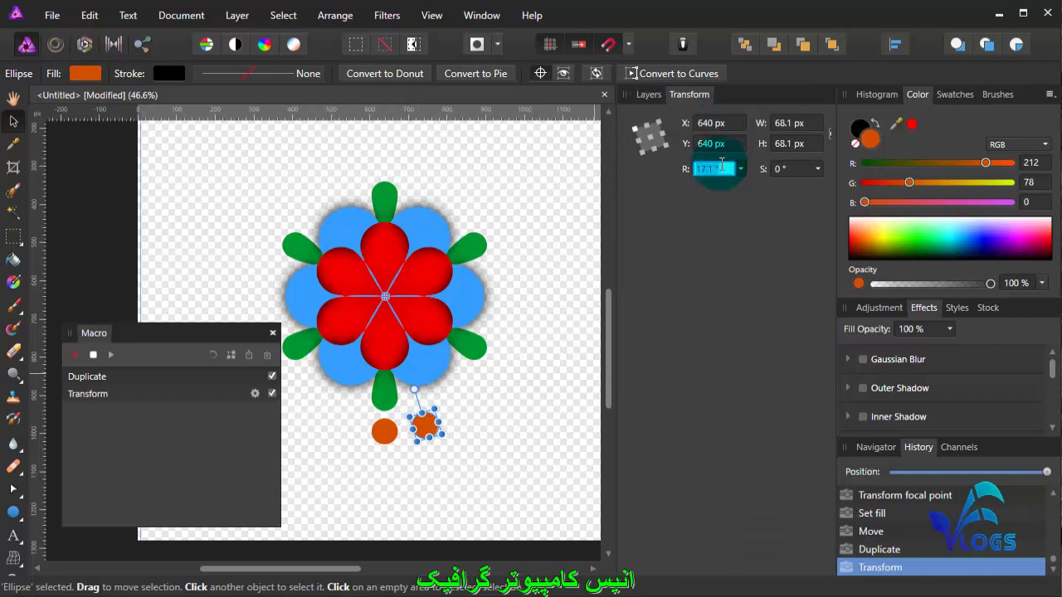
type("30")
key("Return")
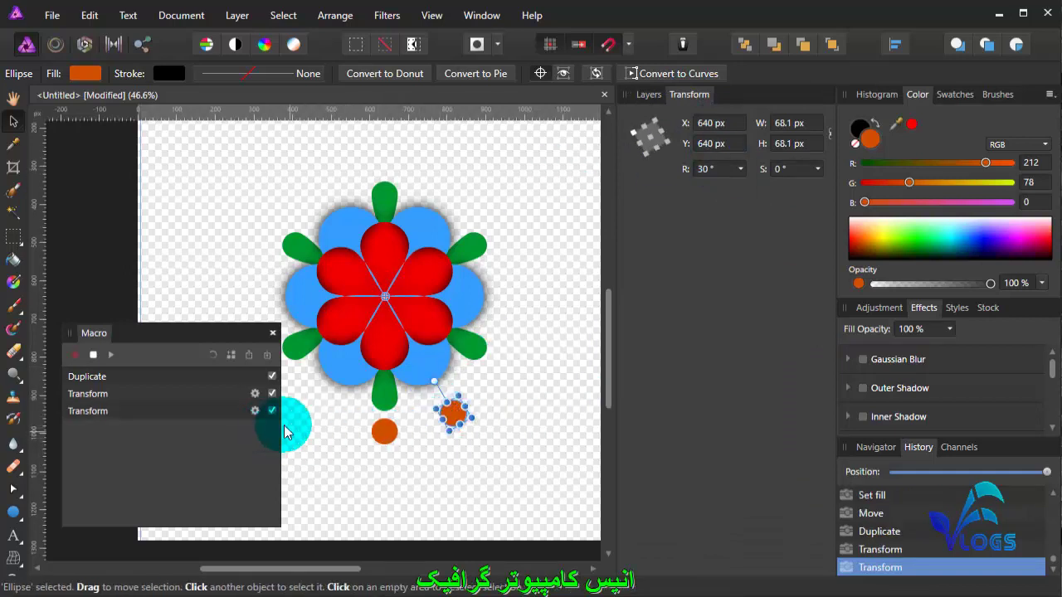
left_click(93, 356)
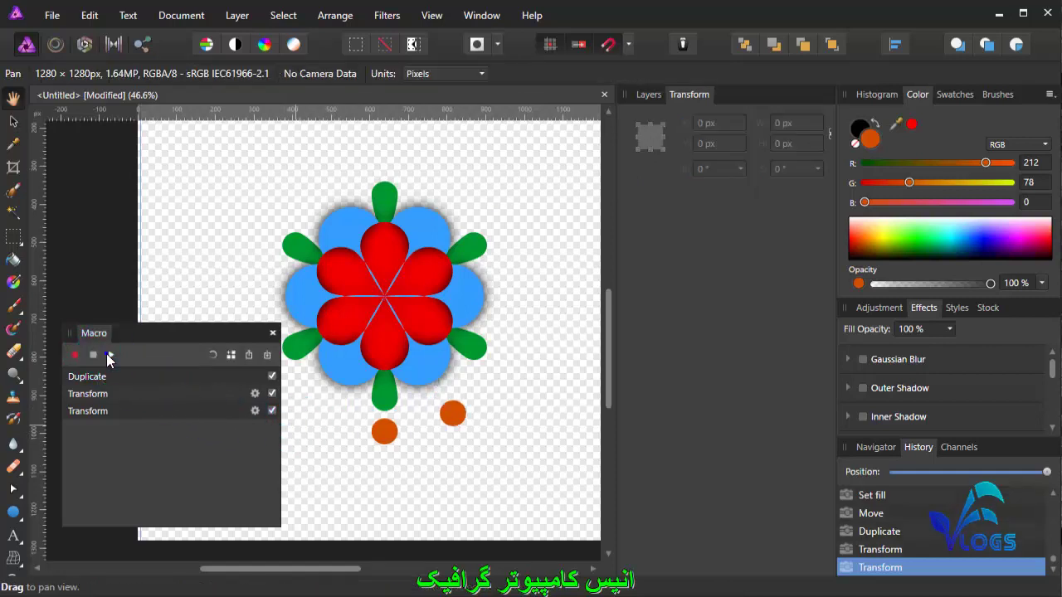
Replay the macro to complete twelve orange dots, then clear the macro steps
left_click(108, 355)
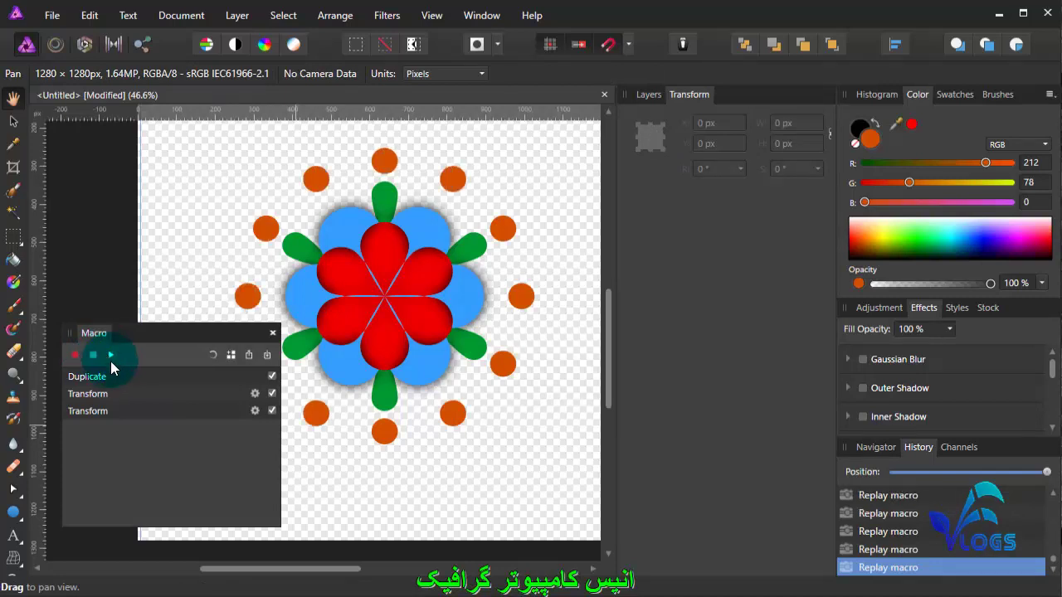
left_click(212, 355)
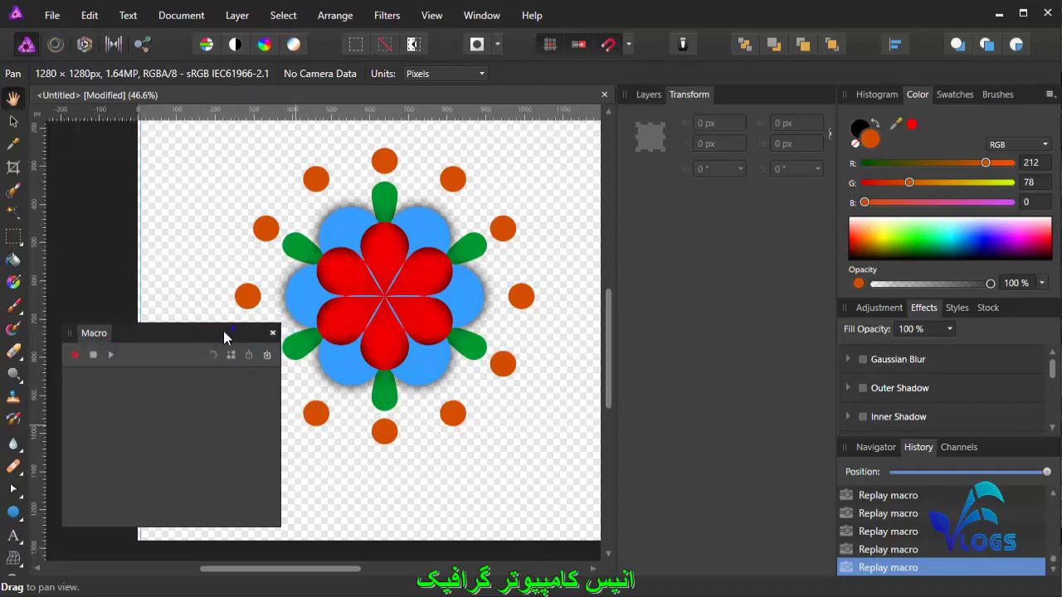
Dock the floating Macro panel at the lower left and close it
left_click_drag(224, 332, 94, 339)
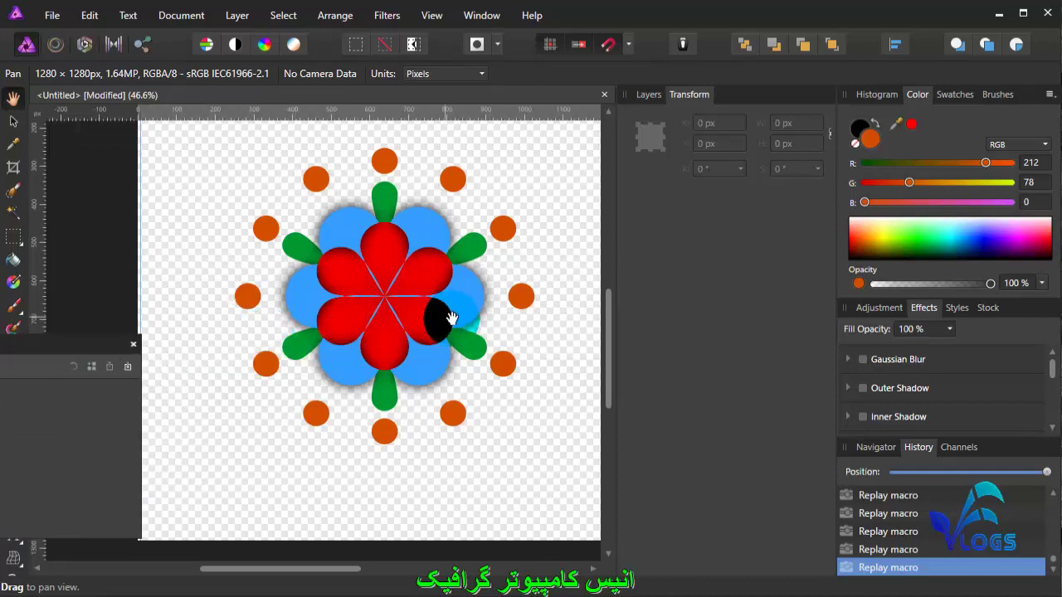
scroll(453, 320, "down", 2)
scroll(455, 328, "down", 2)
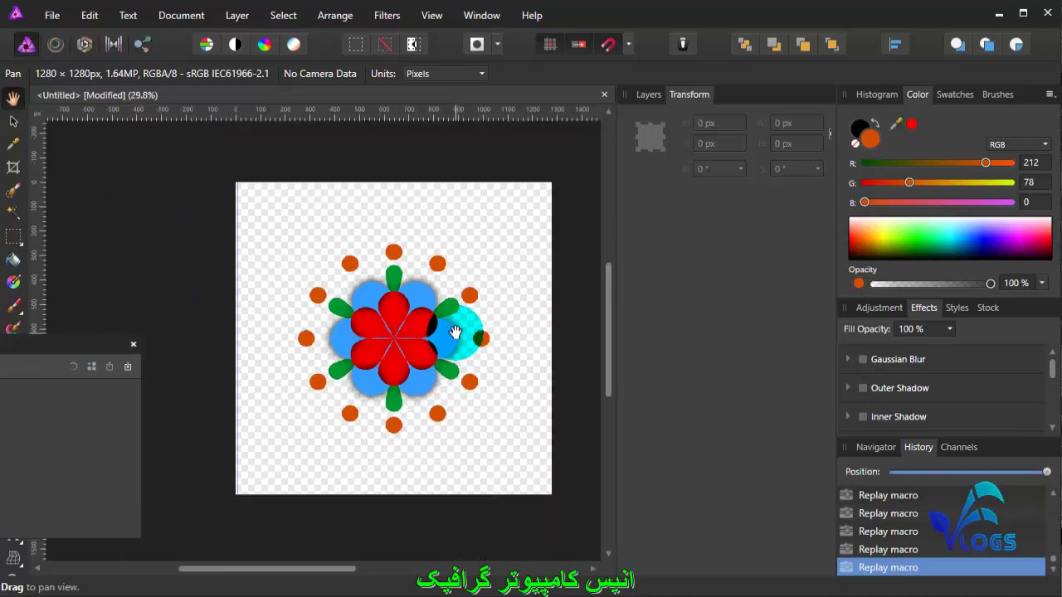
left_click(132, 344)
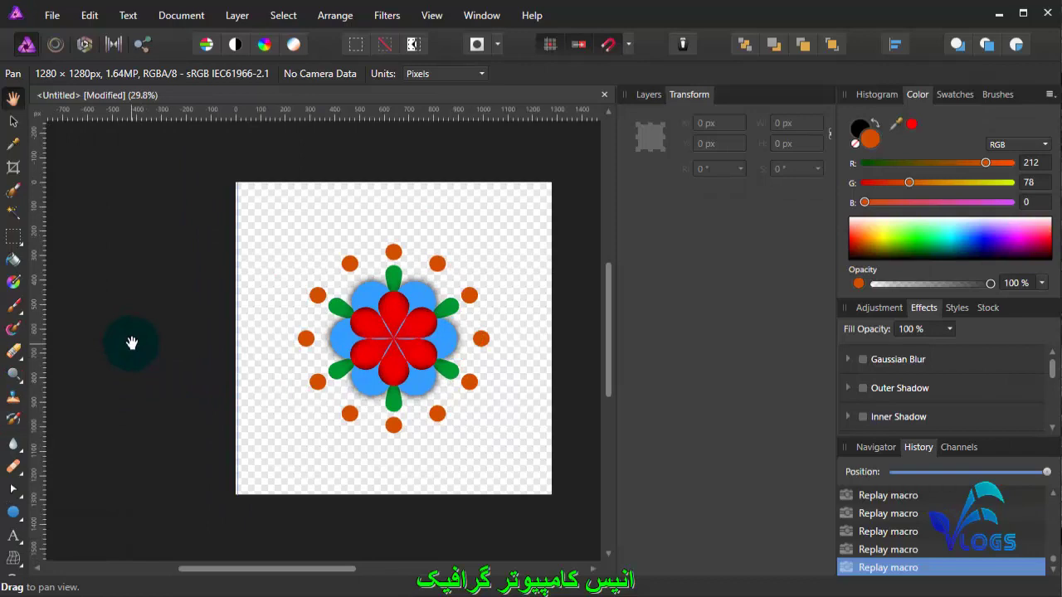
Zoom and pan the view to review the finished flower with its dot ring
scroll(391, 367, "up", 4)
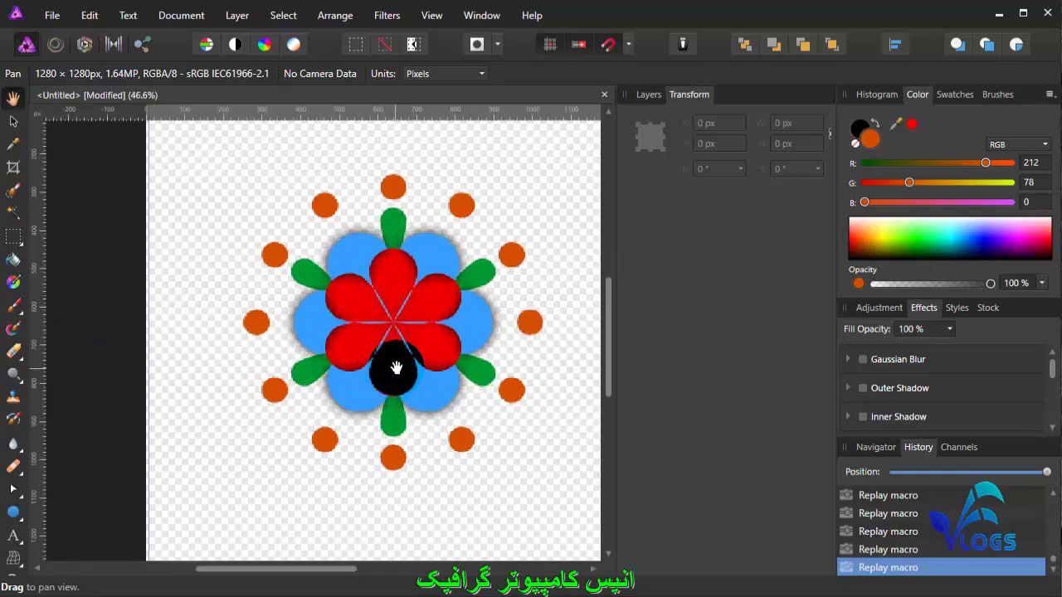
scroll(399, 368, "up", 4)
scroll(397, 368, "down", 2)
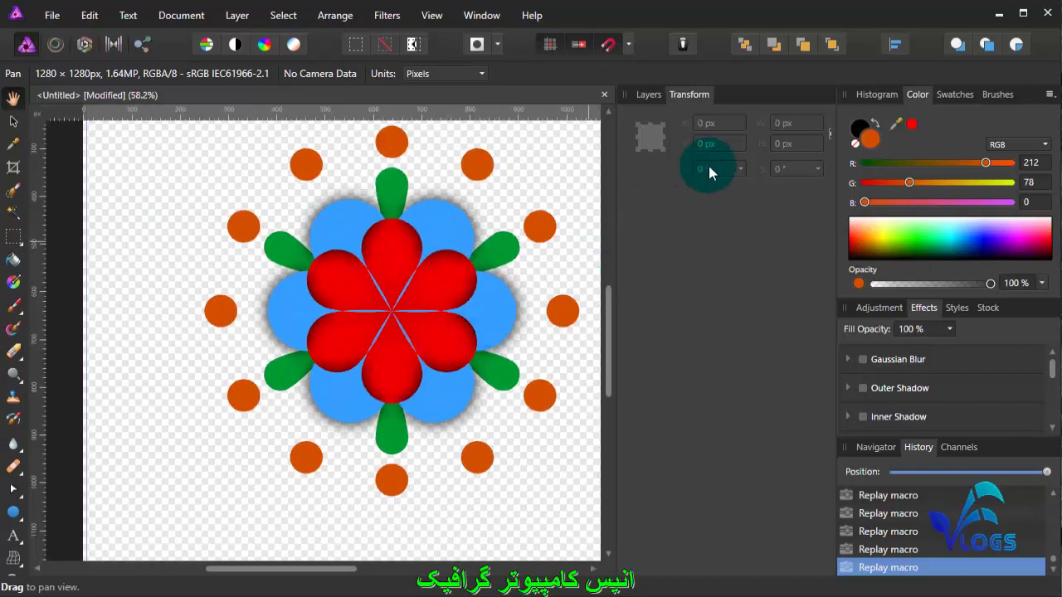
left_click_drag(432, 225, 401, 235)
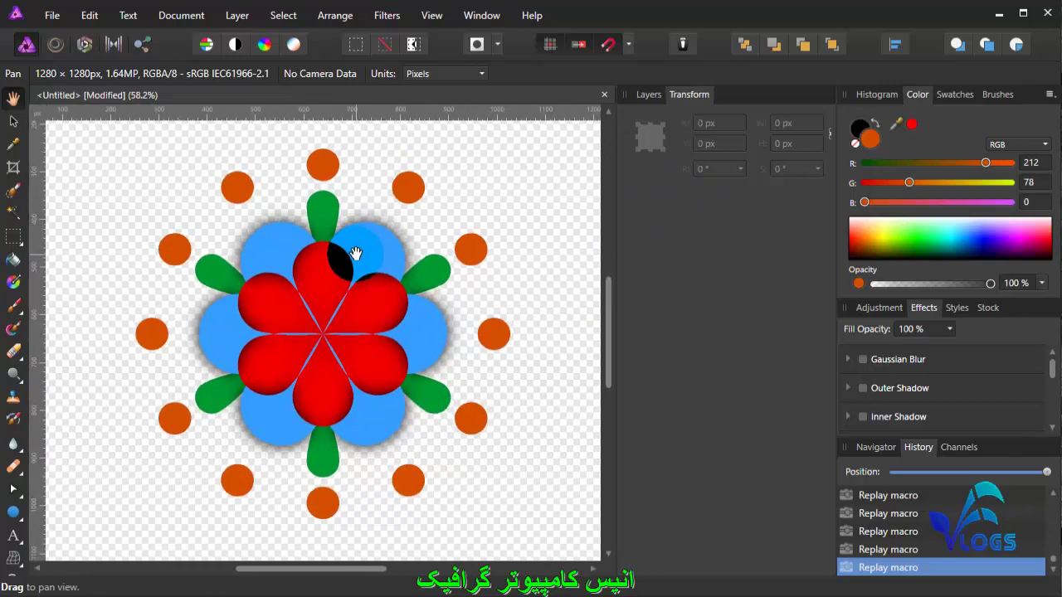